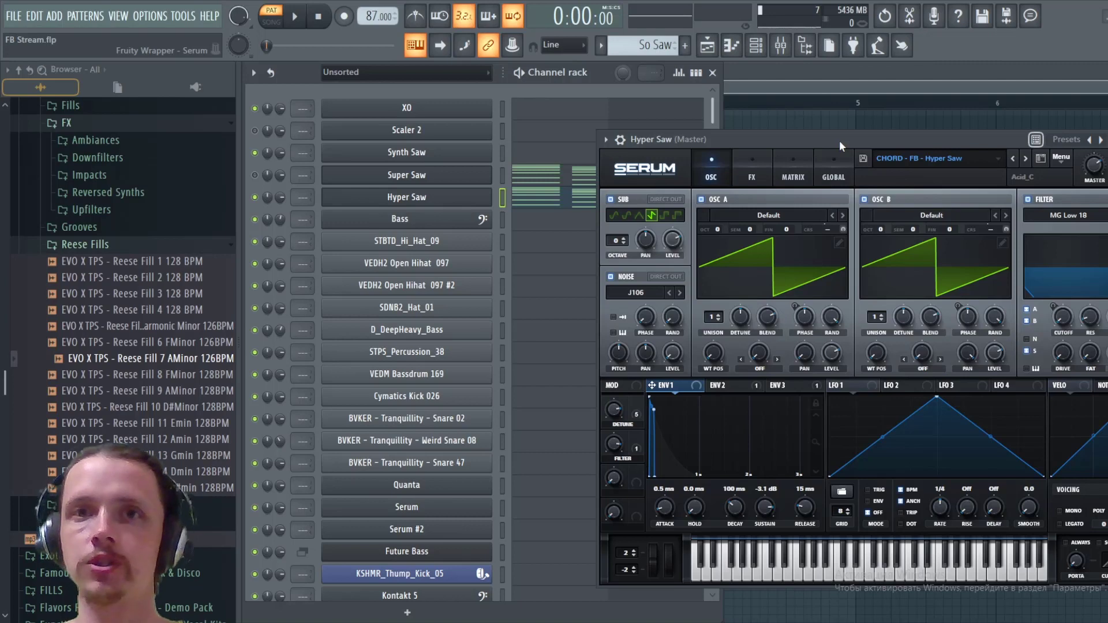
# - Play the pattern with the Hyper Saw channel to hear the reference sound
pyautogui.press('space')
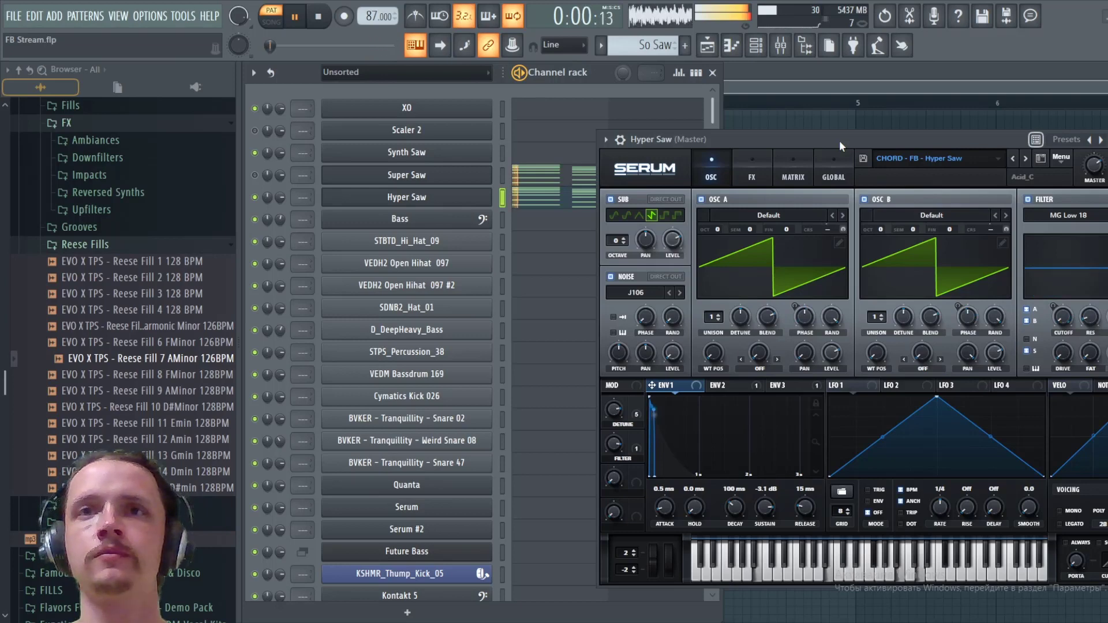
pyautogui.press('space')
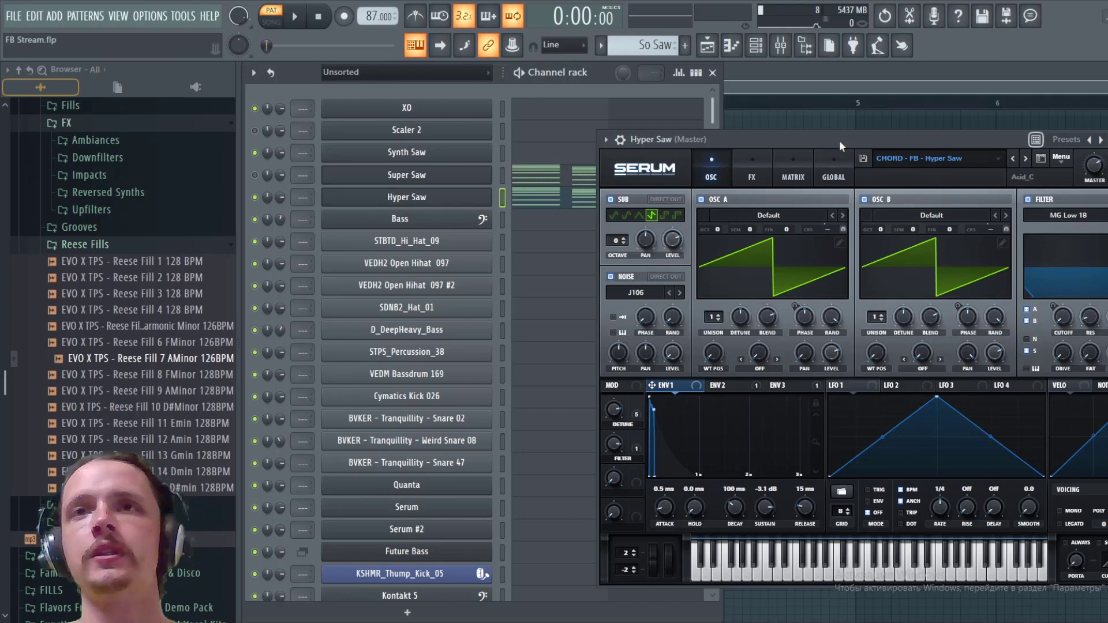
# - Mute the Hyper Saw channel in favour of Super Saw, and reset Super Saw's synth to the Init preset
pyautogui.click(501, 178)
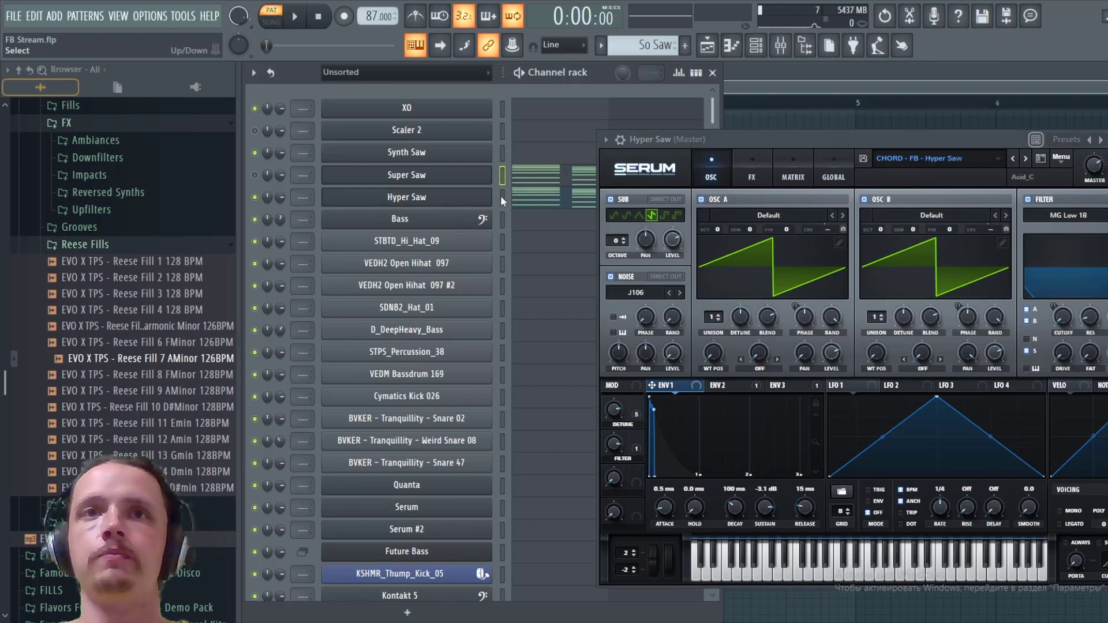
pyautogui.click(255, 197)
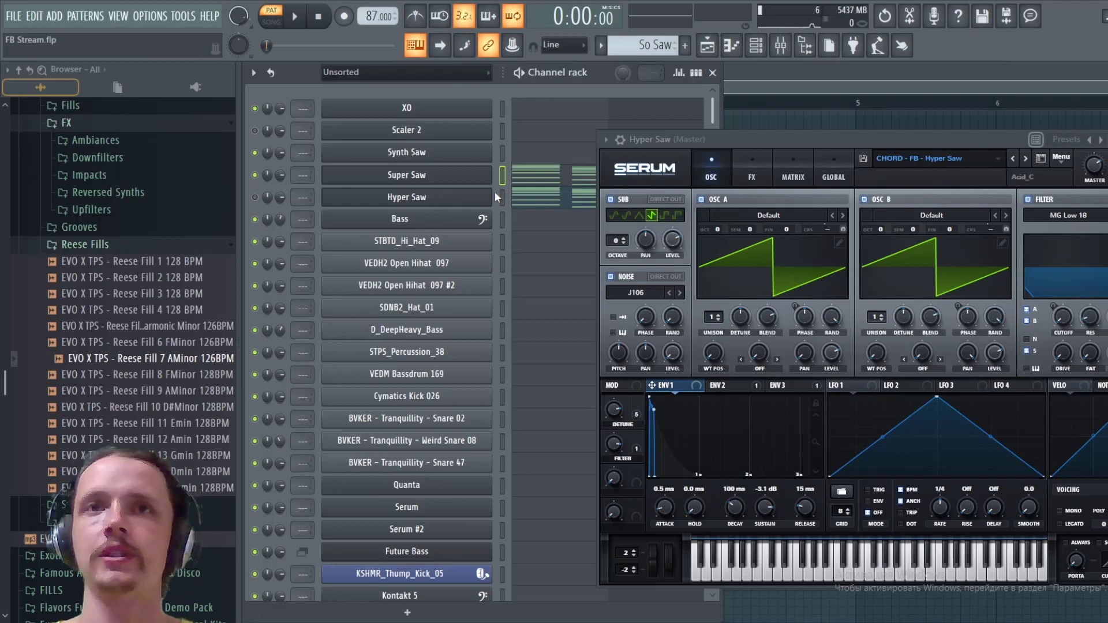
pyautogui.click(461, 183)
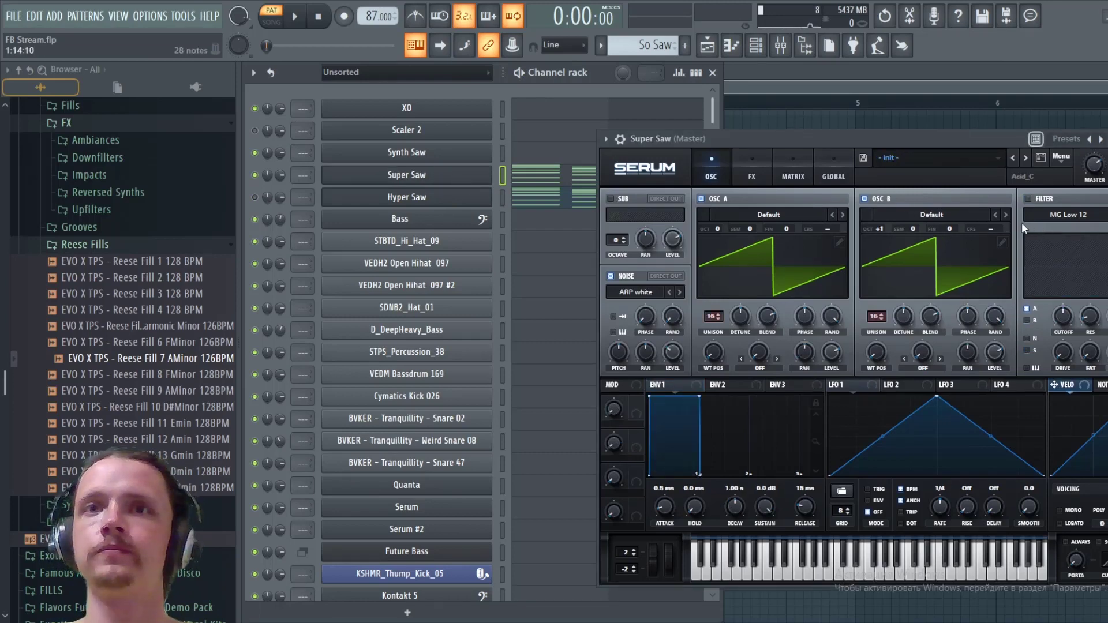
pyautogui.click(1061, 159)
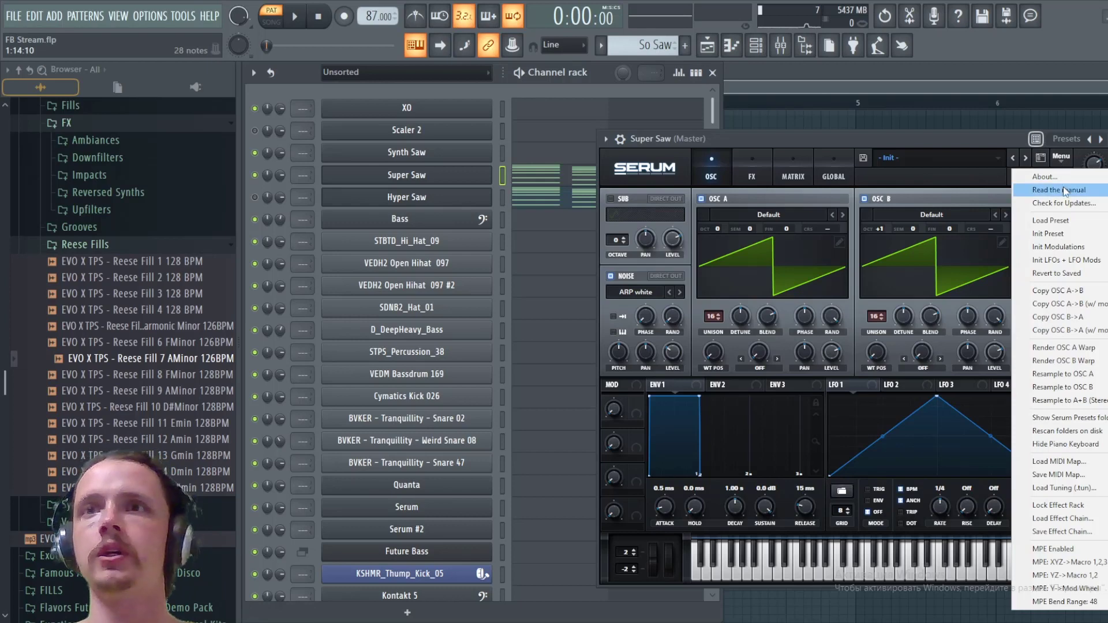
pyautogui.click(1062, 233)
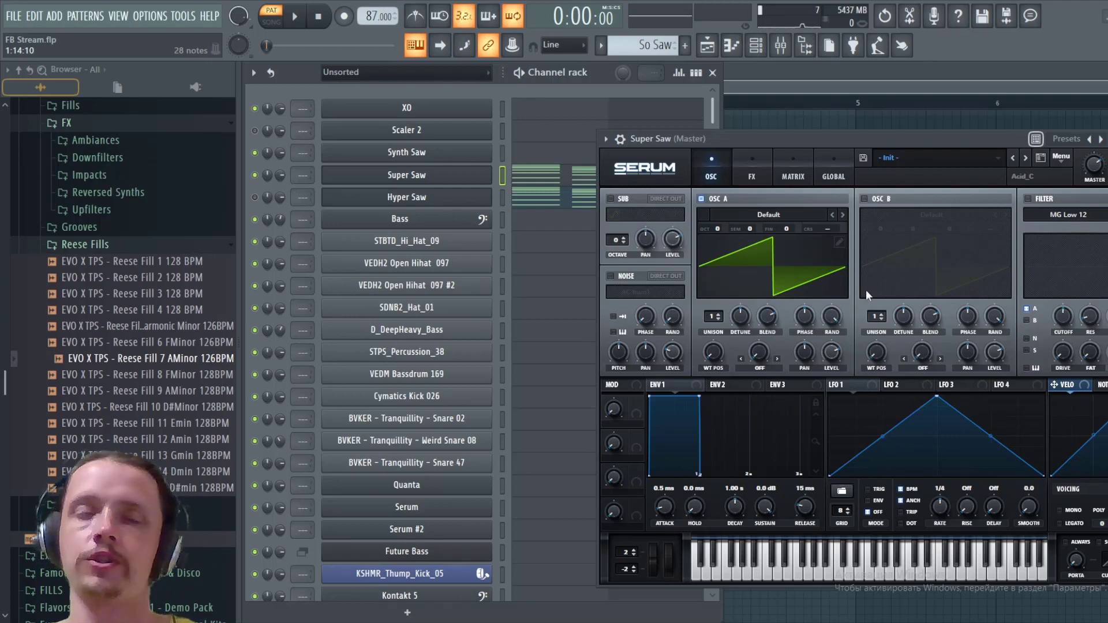
pyautogui.moveTo(866, 295)
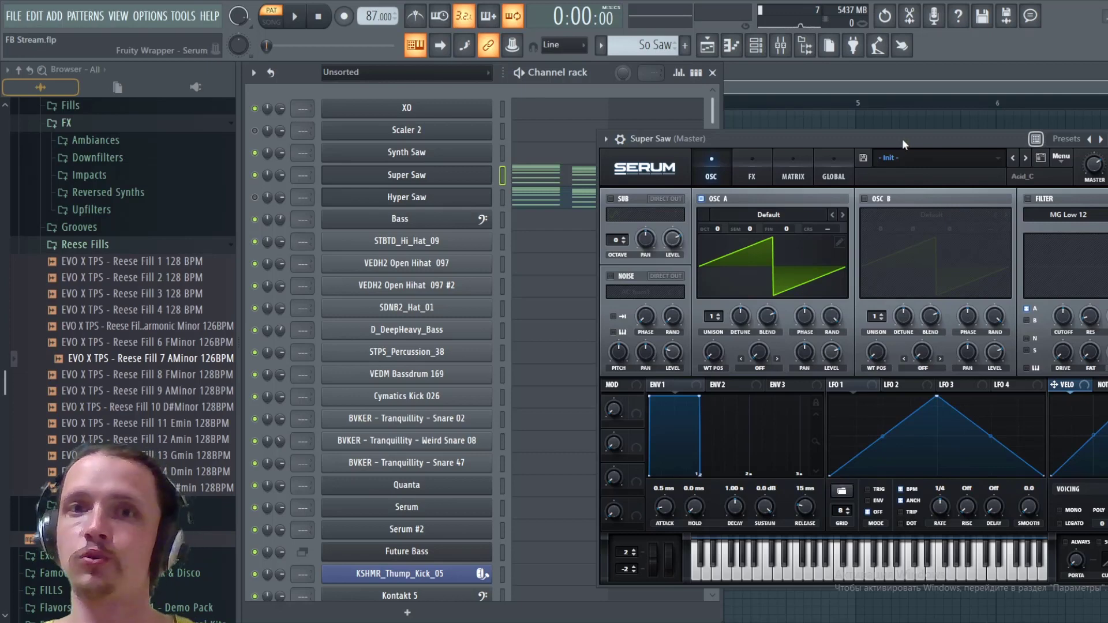
pyautogui.press('space')
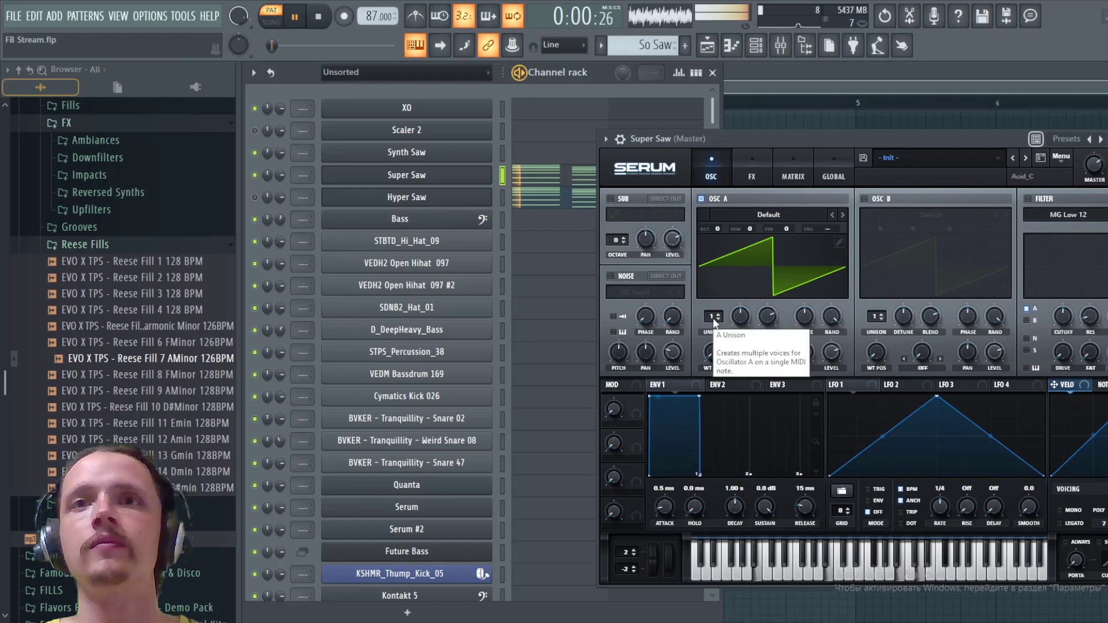
pyautogui.press('space')
# - Raise oscillator A's unison to 16 voices on Super Saw and play the pattern
pyautogui.moveTo(713, 317); pyautogui.dragTo(716, 248)
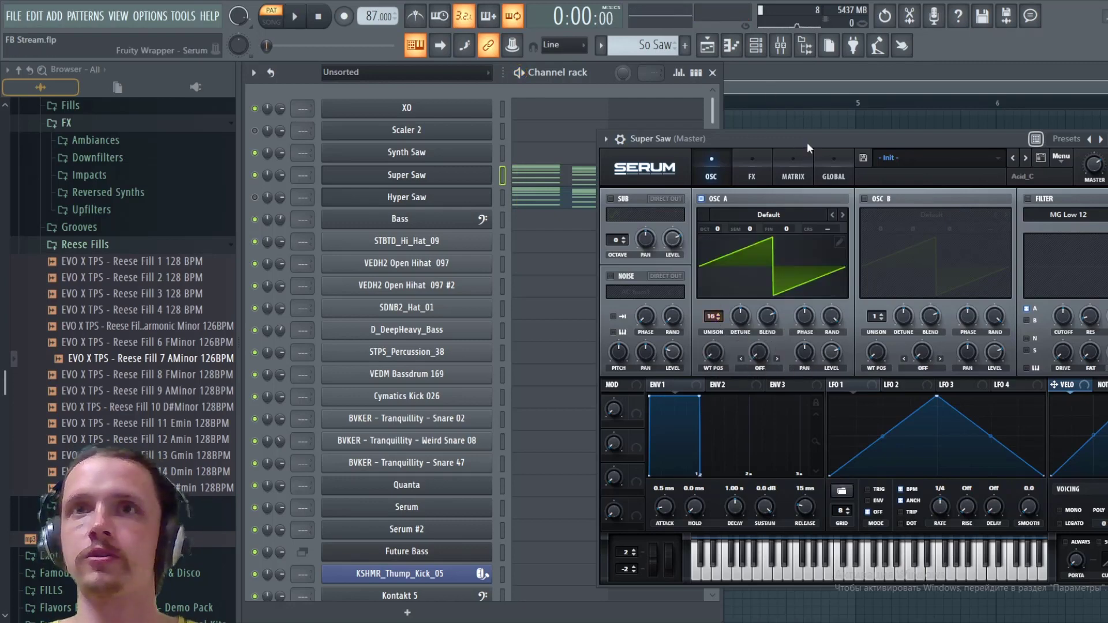
pyautogui.press('space')
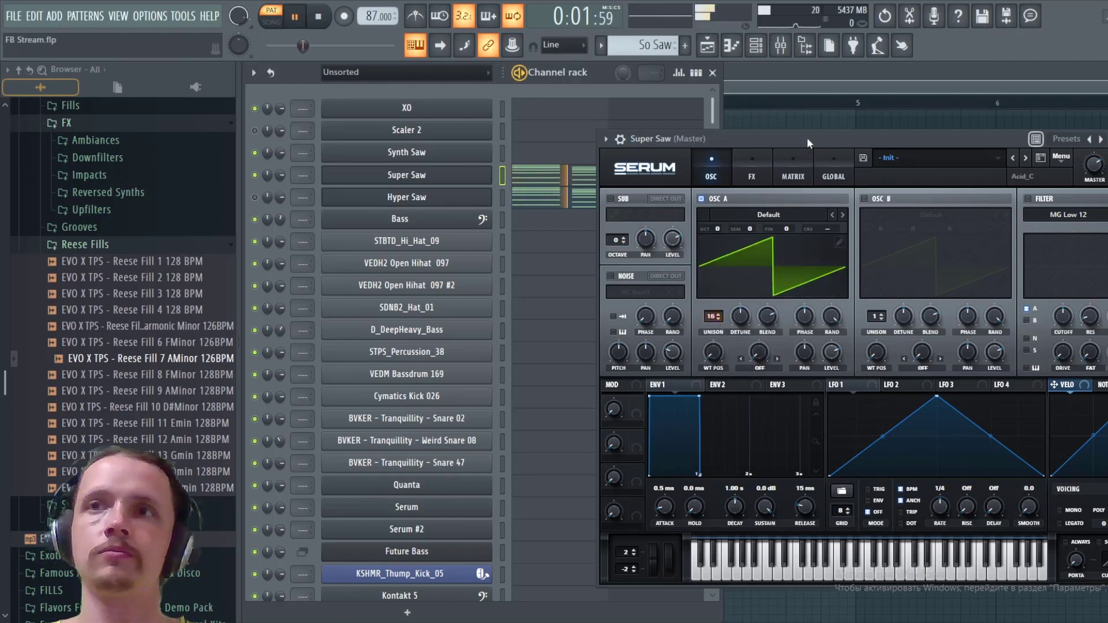
pyautogui.press('space')
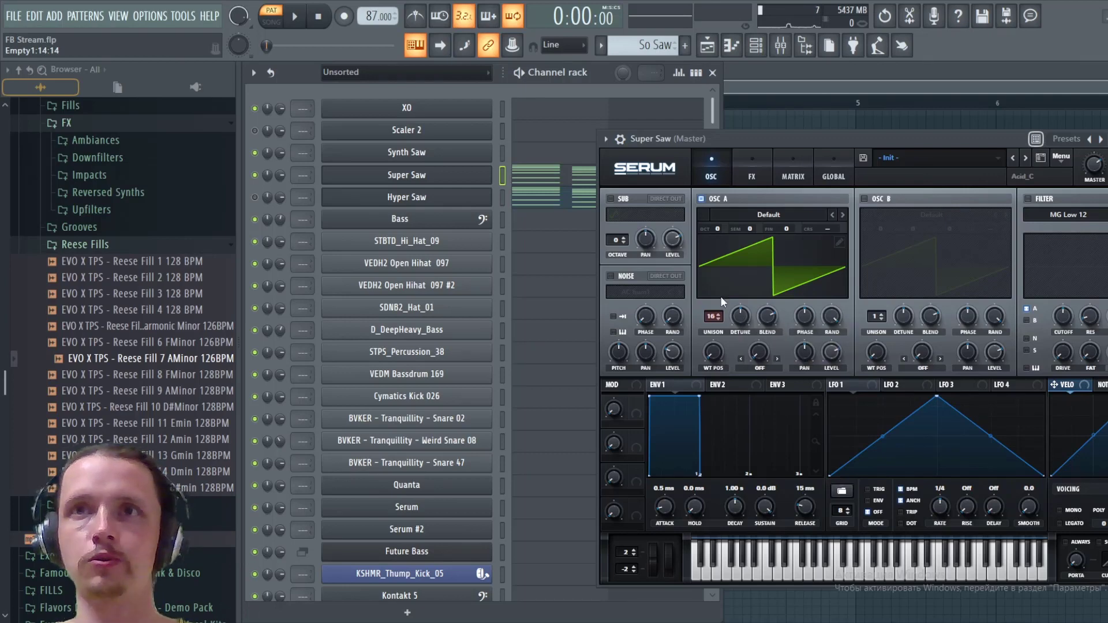
# - Compare Hyper Saw with the single-oscillator Super Saw by playing the pattern with each channel muted in turn
pyautogui.click(254, 197)
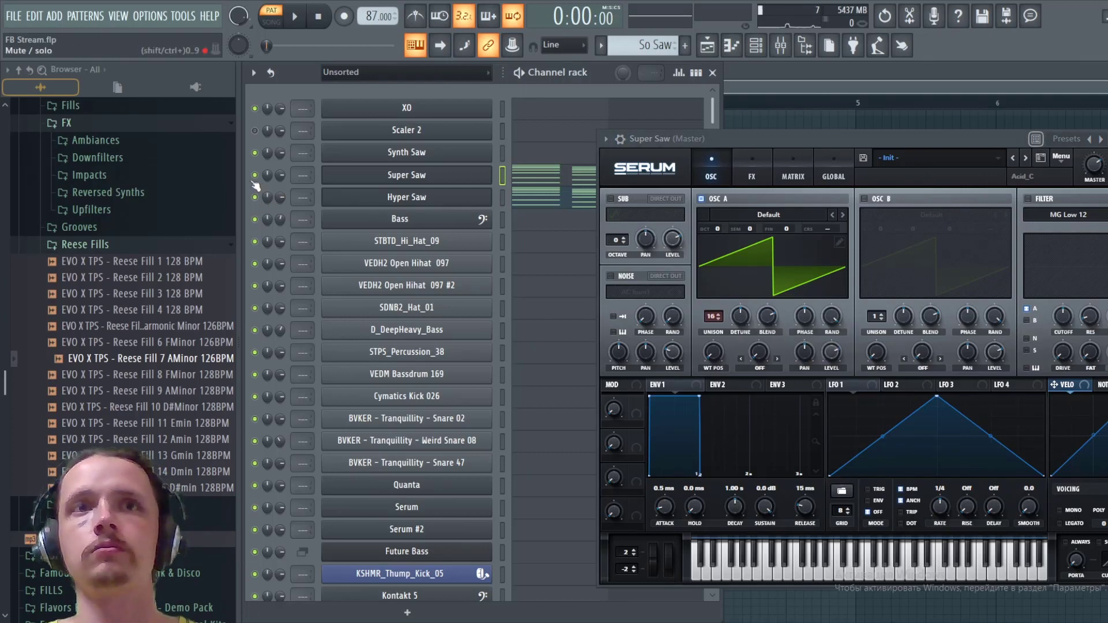
pyautogui.click(255, 180)
pyautogui.press('space')
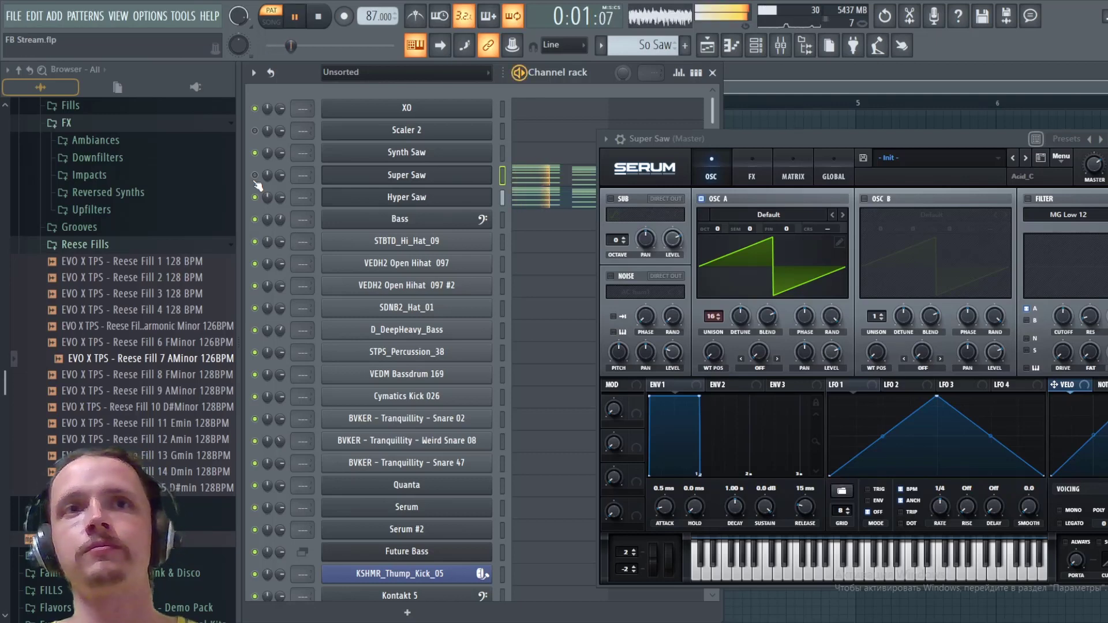
pyautogui.press('space')
pyautogui.click(254, 197)
pyautogui.press('space')
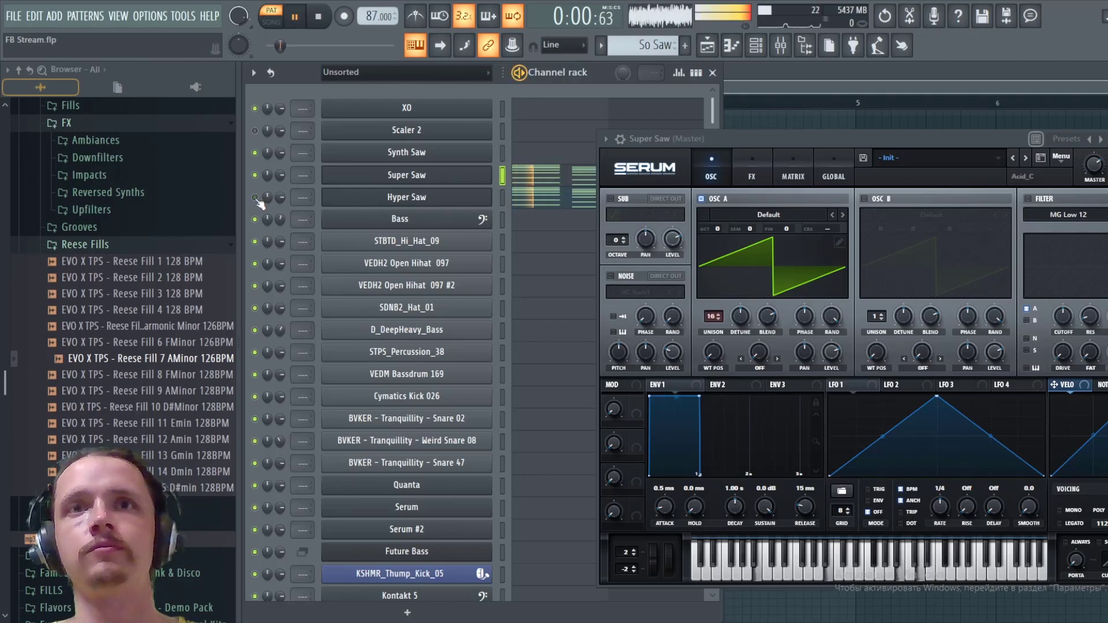
pyautogui.press('space')
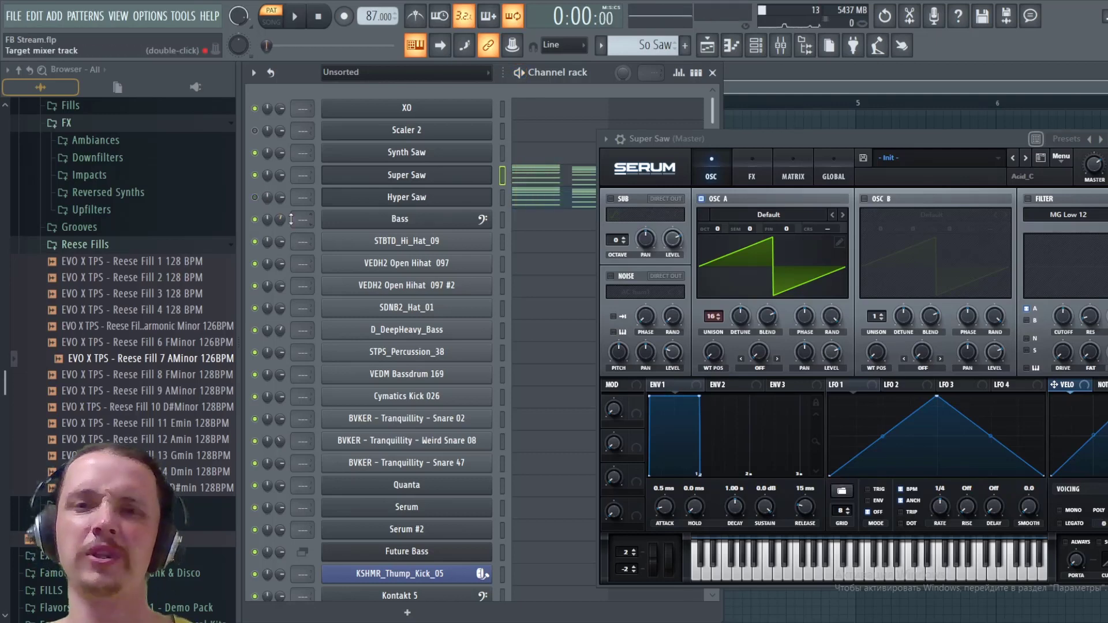
# - Enable oscillator B one octave up (+1) with 16 unison voices and play the pattern
pyautogui.click(865, 200)
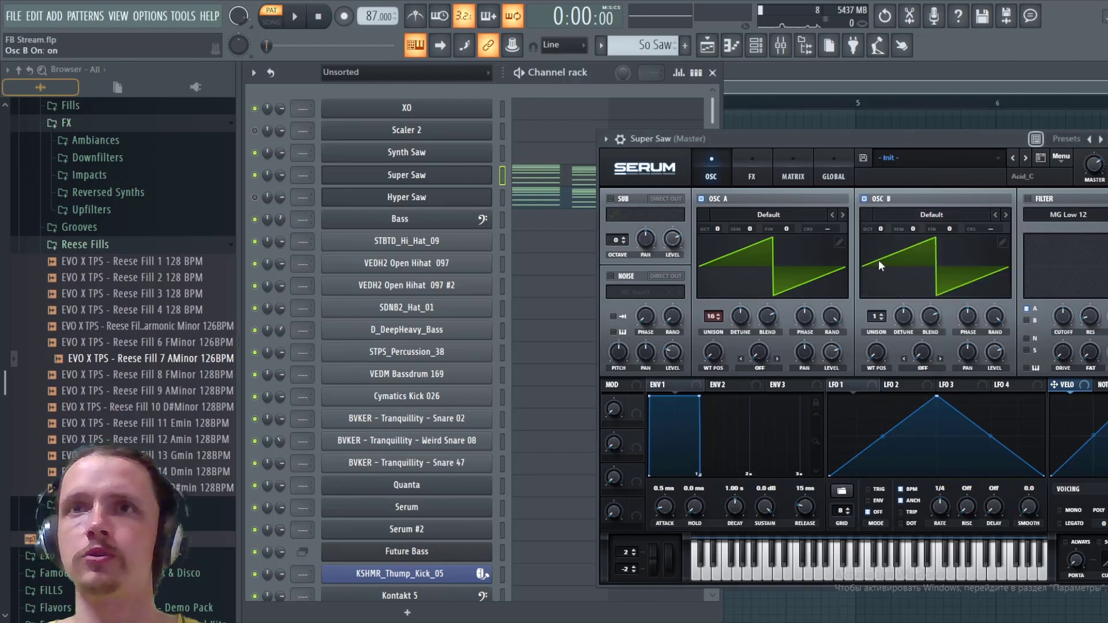
pyautogui.moveTo(876, 321); pyautogui.dragTo(882, 213)
pyautogui.press('space')
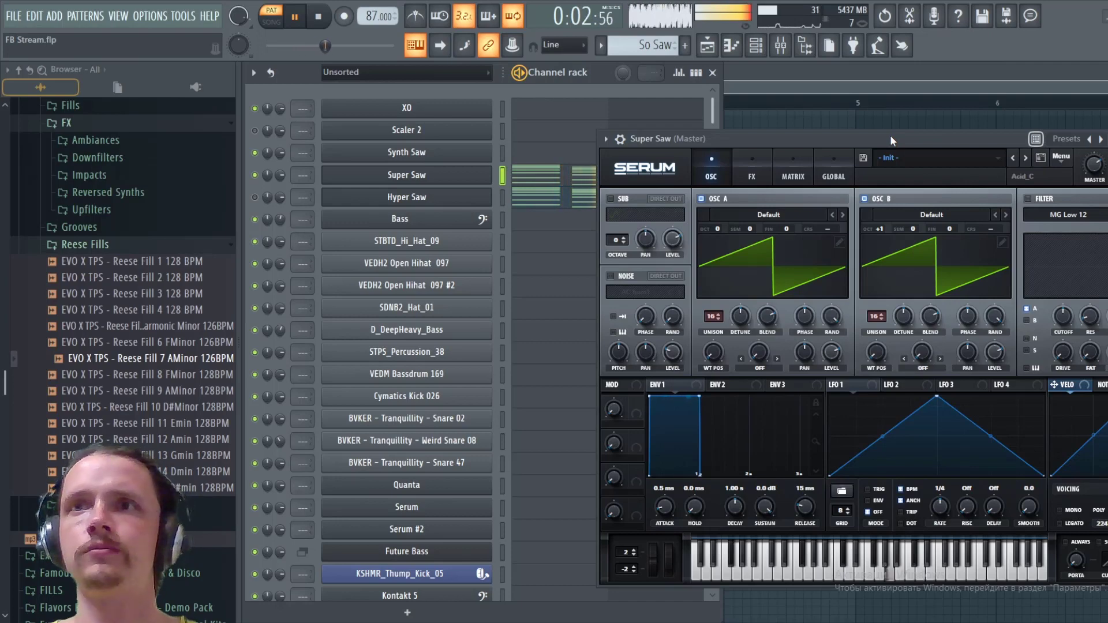
pyautogui.press('space')
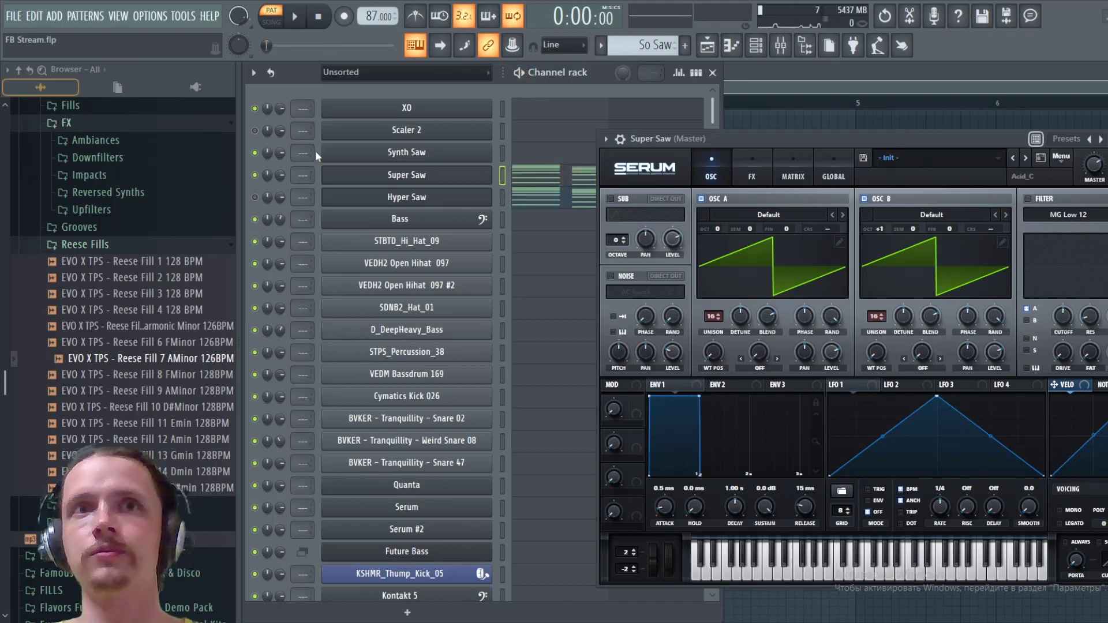
# - Compare Hyper Saw with the two-oscillator Super Saw by swapping the channel mutes, leaving only Super Saw audible
pyautogui.click(254, 196)
pyautogui.click(255, 175)
pyautogui.press('space')
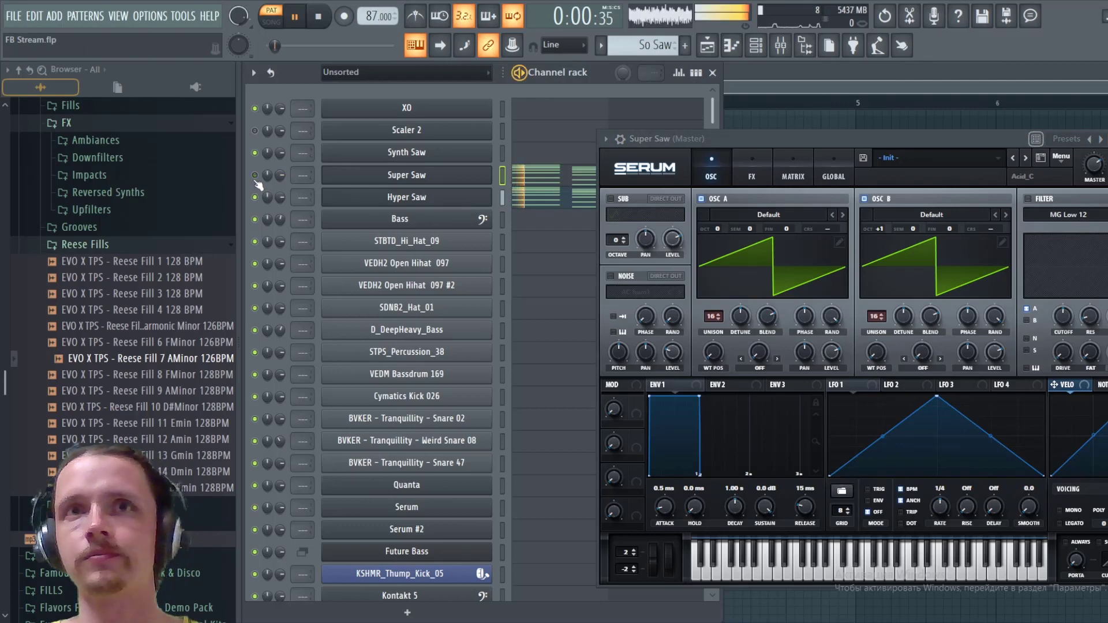
pyautogui.press('space')
pyautogui.click(254, 175)
pyautogui.click(255, 197)
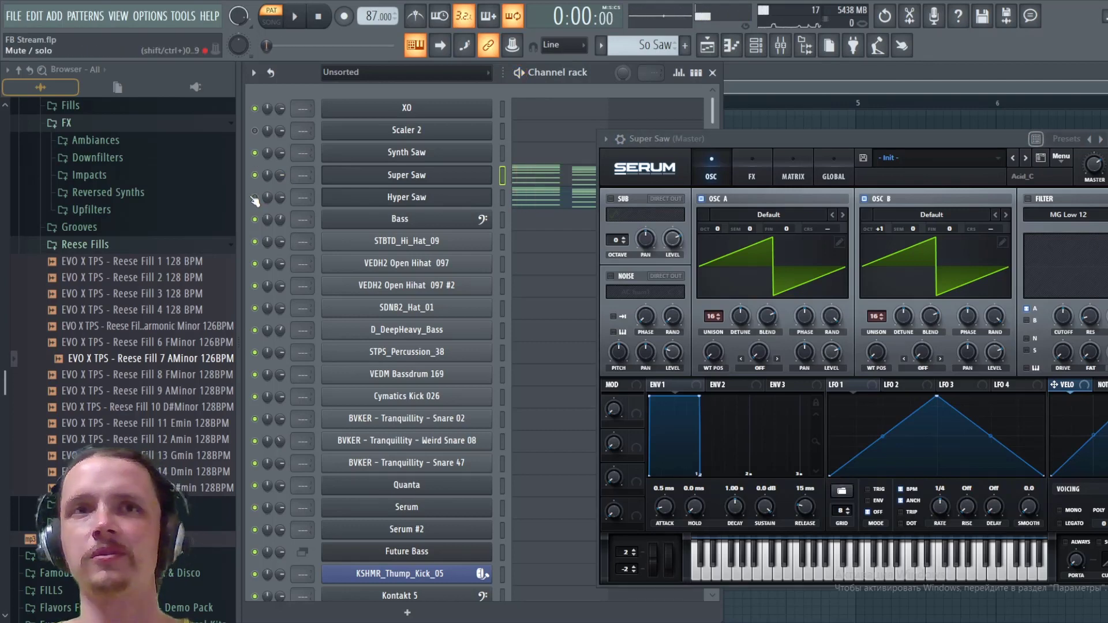
# - Enable the noise oscillator with the analog ARP white noise and set its level to 38% during playback
pyautogui.click(609, 276)
pyautogui.click(635, 291)
pyautogui.moveTo(657, 306)
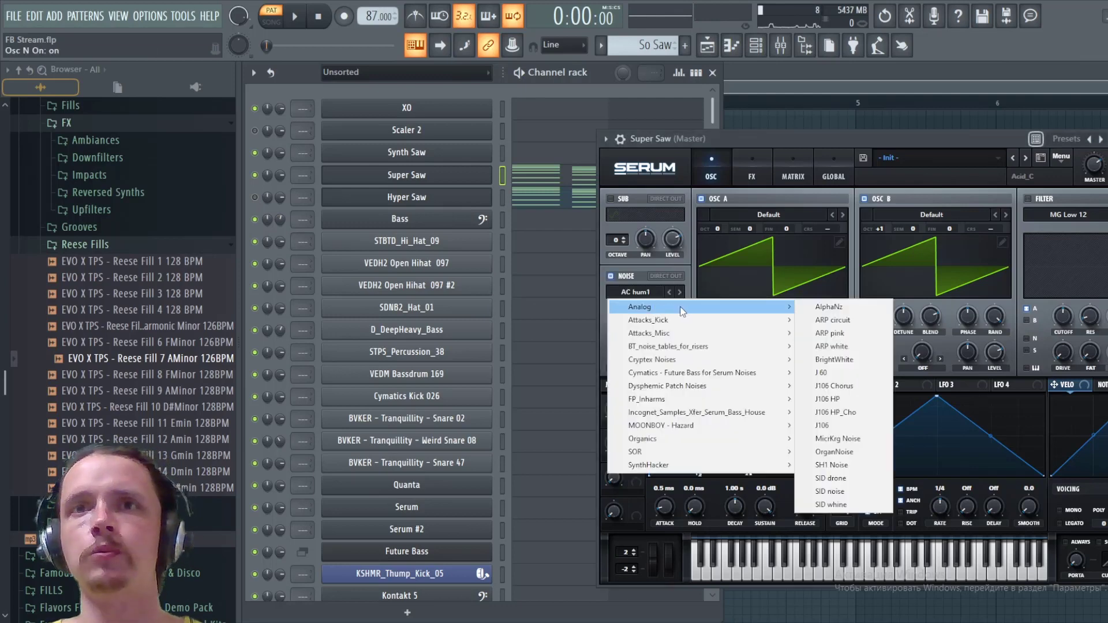
pyautogui.click(831, 348)
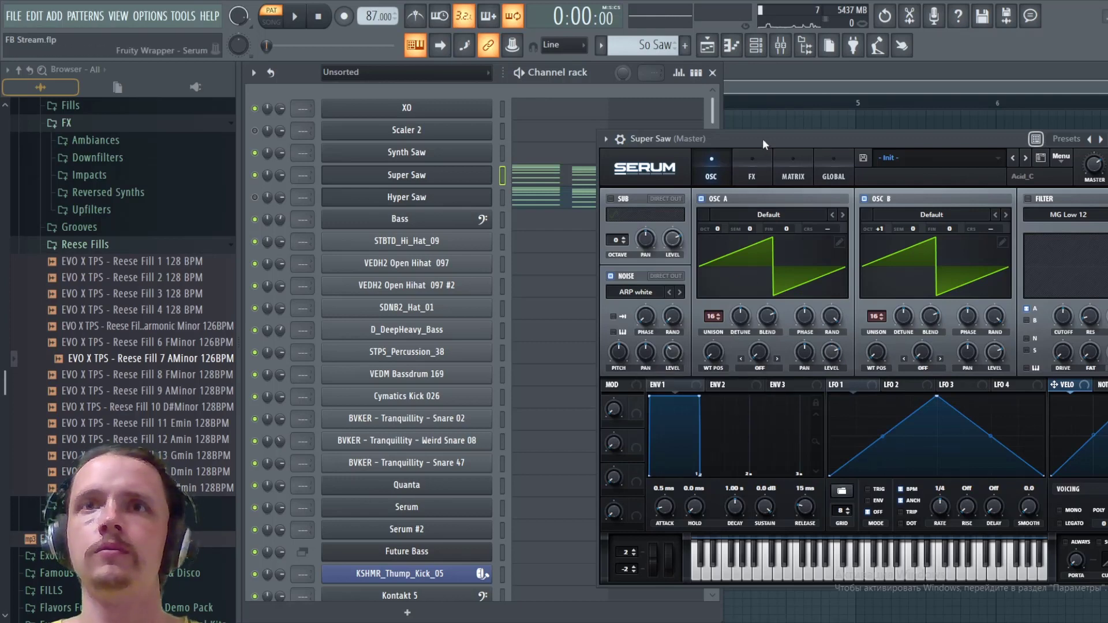
pyautogui.press('space')
pyautogui.moveTo(672, 351)
pyautogui.mouseDown()
pyautogui.moveTo(677, 335)
pyautogui.moveTo(677, 353)
pyautogui.mouseUp()
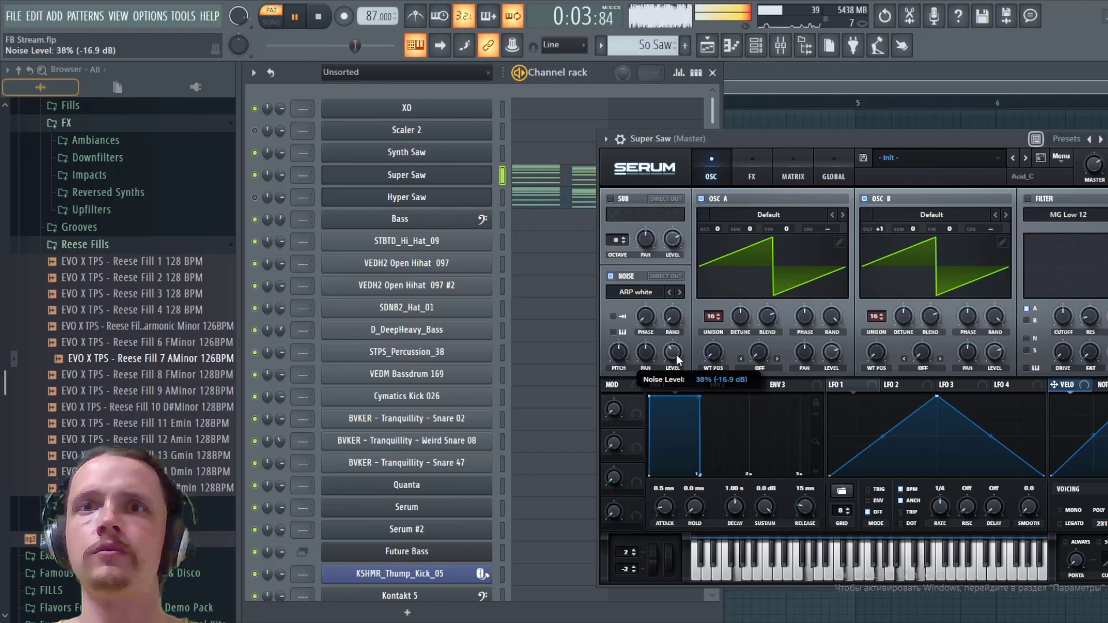
# - Switch playback from the noise-layered Super Saw to Hyper Saw to compare them, and stop the pattern
pyautogui.click(255, 197)
pyautogui.click(254, 175)
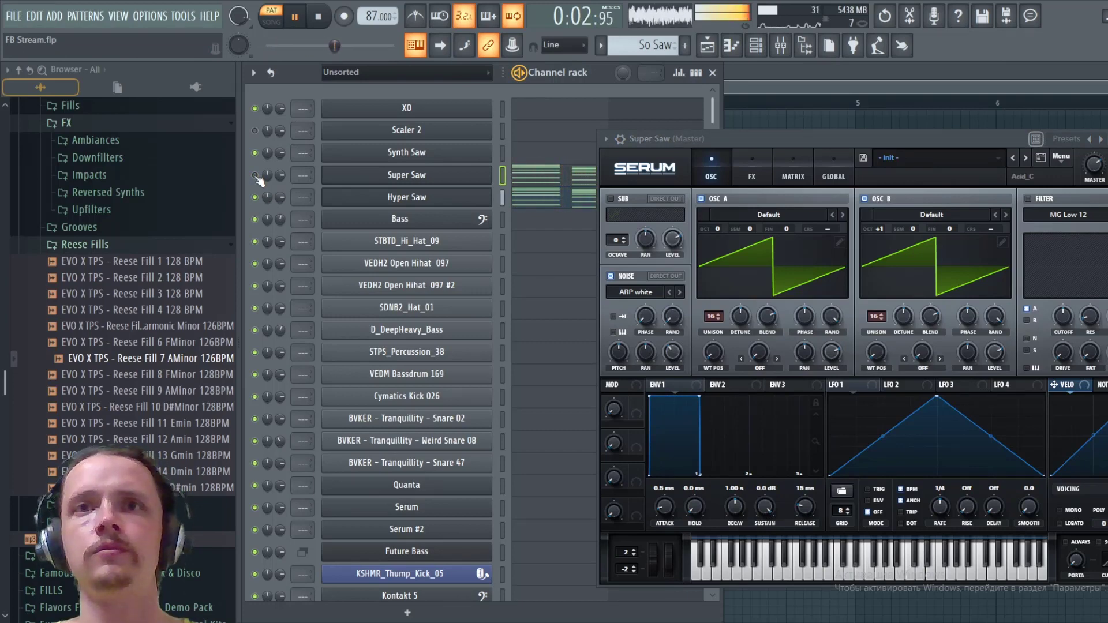
pyautogui.press('space')
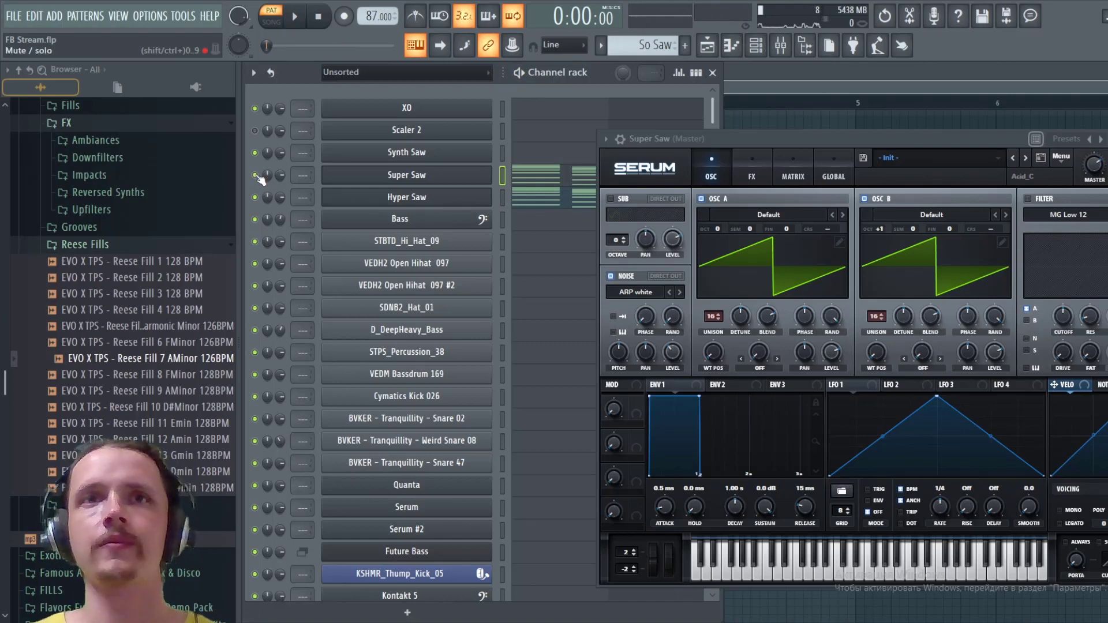
# - Reset the Super Saw synth to the Init preset and view the global Chaos settings
pyautogui.click(1064, 158)
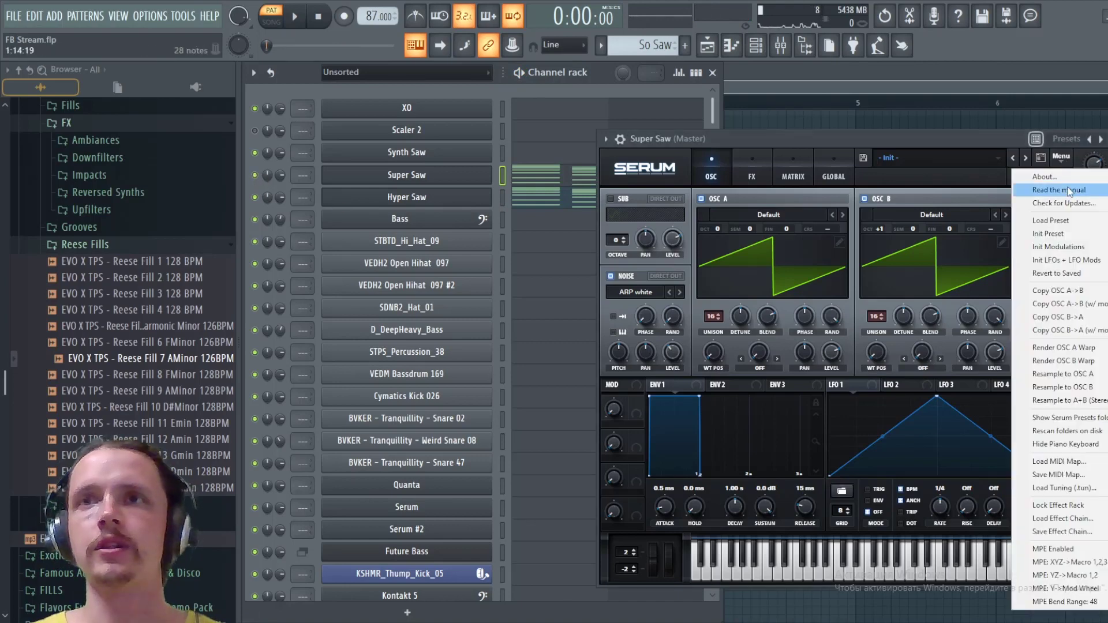
pyautogui.click(1054, 234)
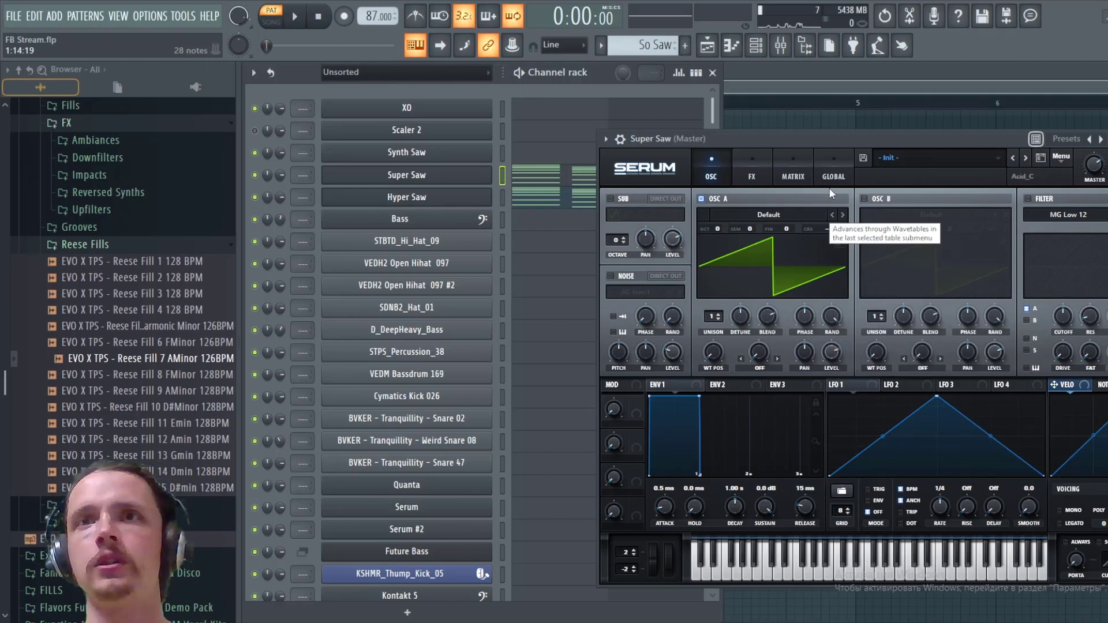
pyautogui.click(832, 173)
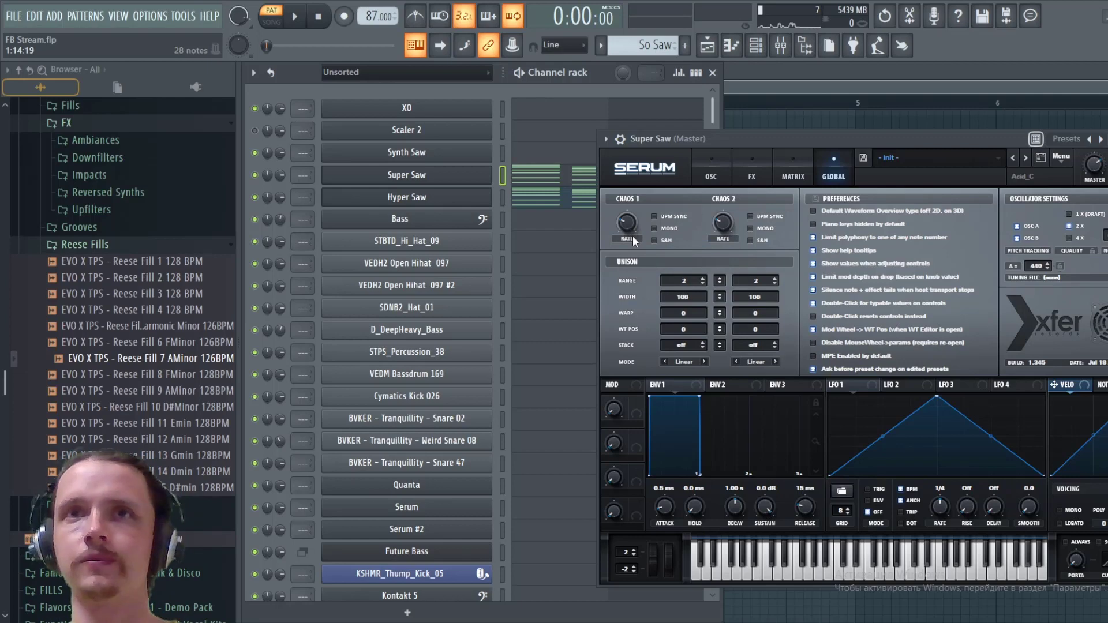
pyautogui.click(710, 177)
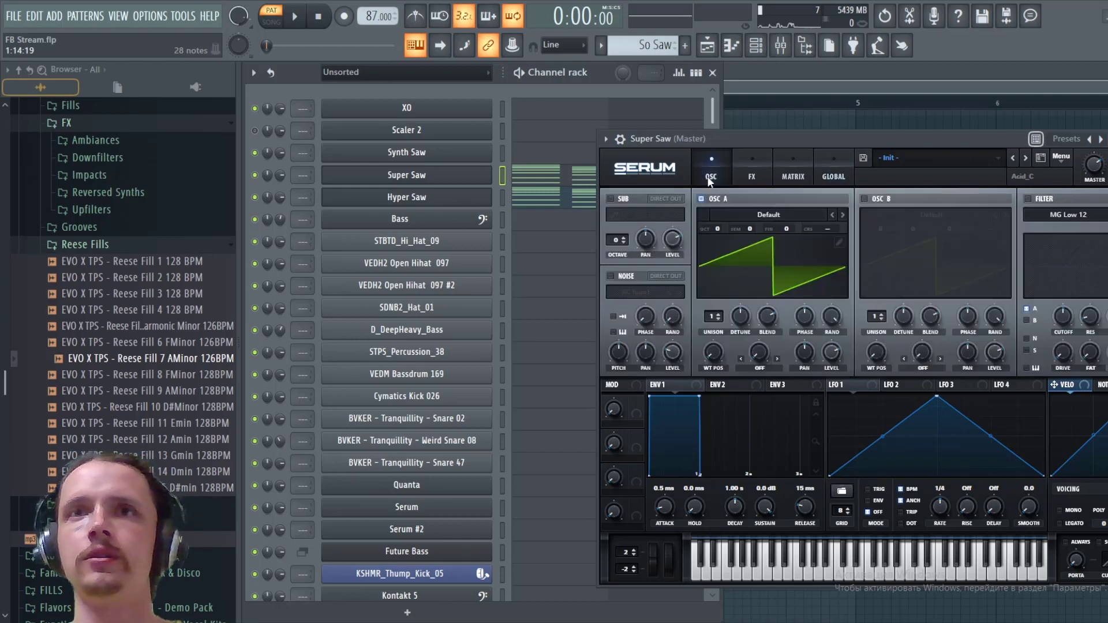
# - Assign Chaos 1 as the modulation source of oscillator A's coarse pitch
pyautogui.rightClick(829, 232)
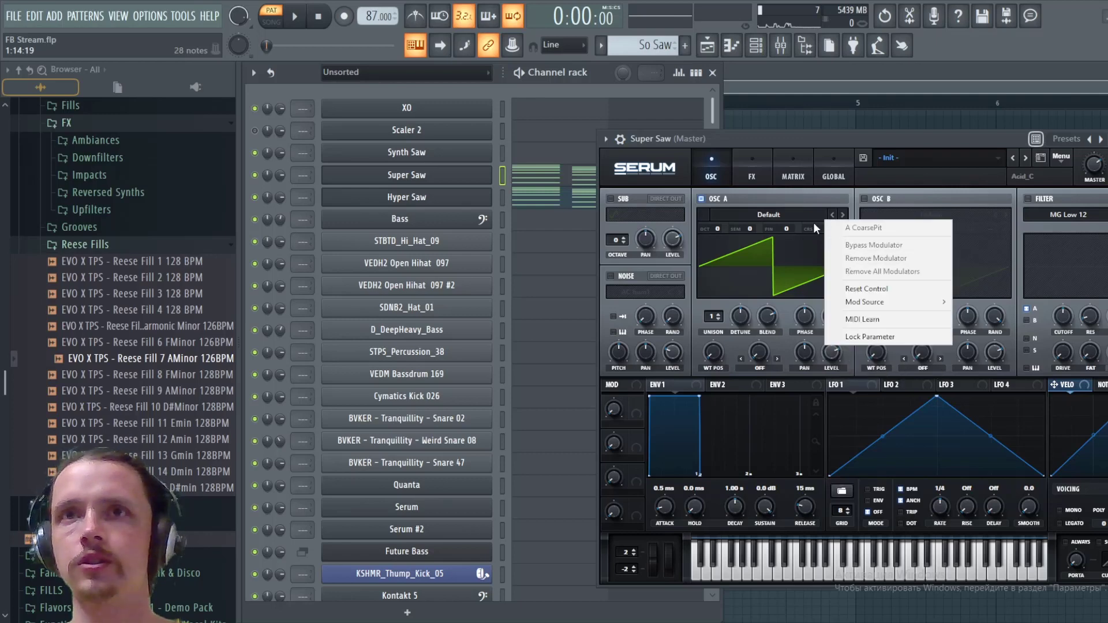
pyautogui.moveTo(883, 302)
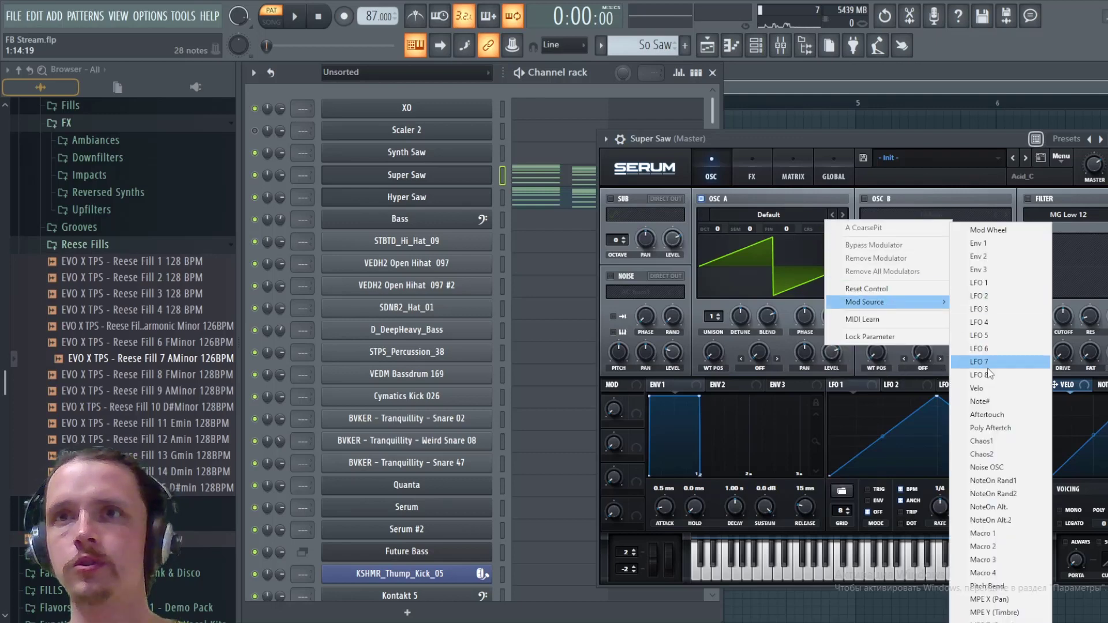
pyautogui.click(981, 441)
# - Play the pattern to hear the Chaos 1 pitch modulation and enable S&H for Chaos 1
pyautogui.click(833, 173)
pyautogui.press('space')
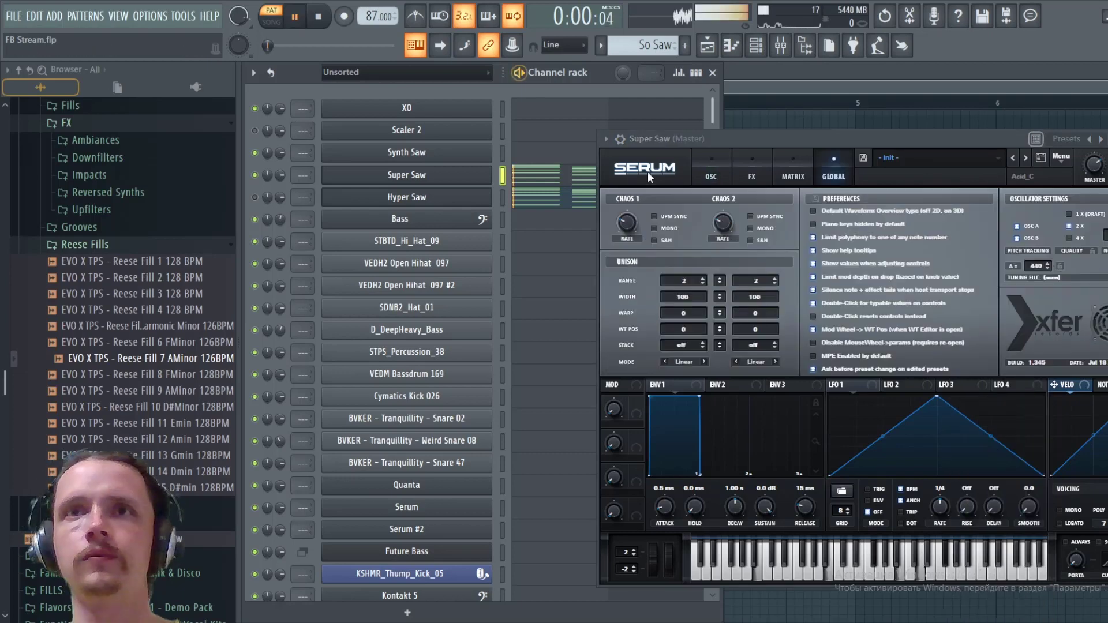
pyautogui.press('space')
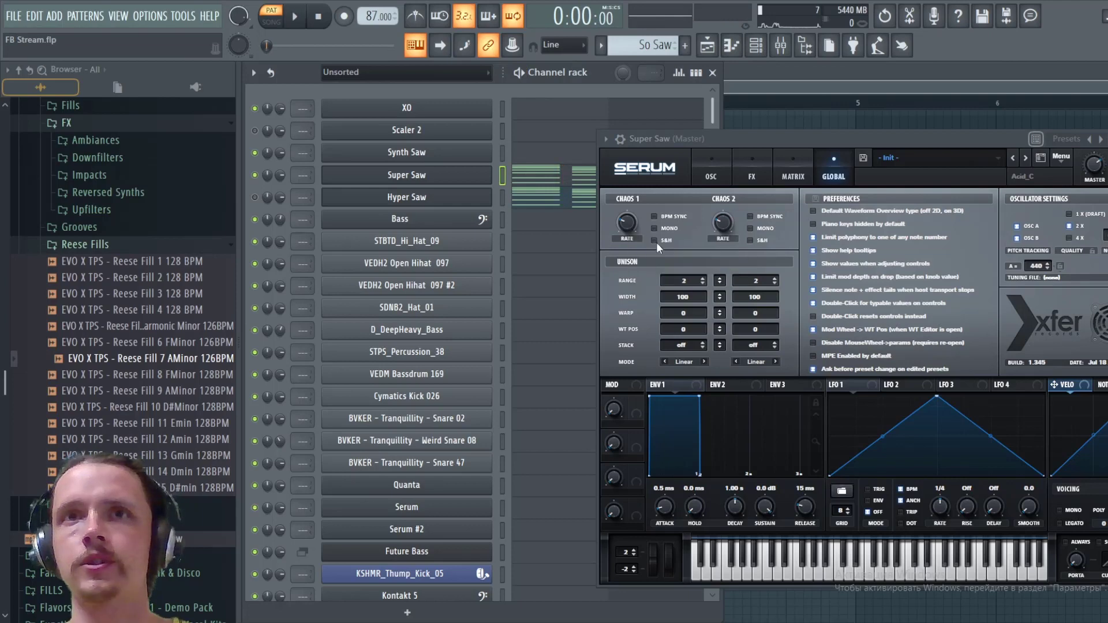
pyautogui.click(655, 239)
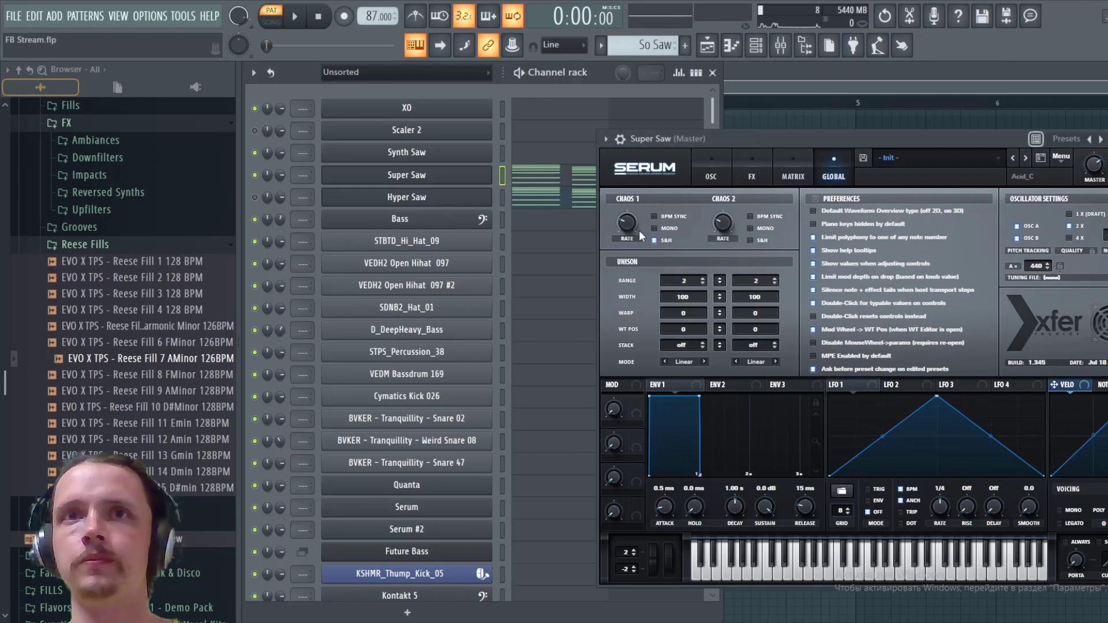
# - Raise the Chaos 1 rate to its maximum and play the pattern briefly to hear it
pyautogui.moveTo(629, 225); pyautogui.dragTo(667, 136)
pyautogui.press('space')
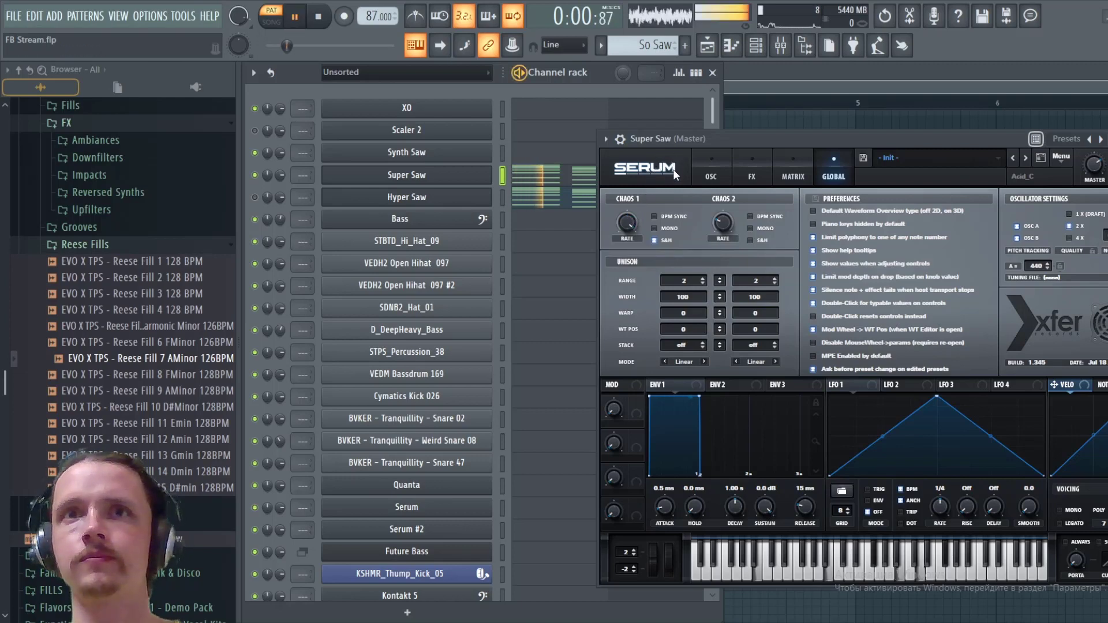
pyautogui.press('space')
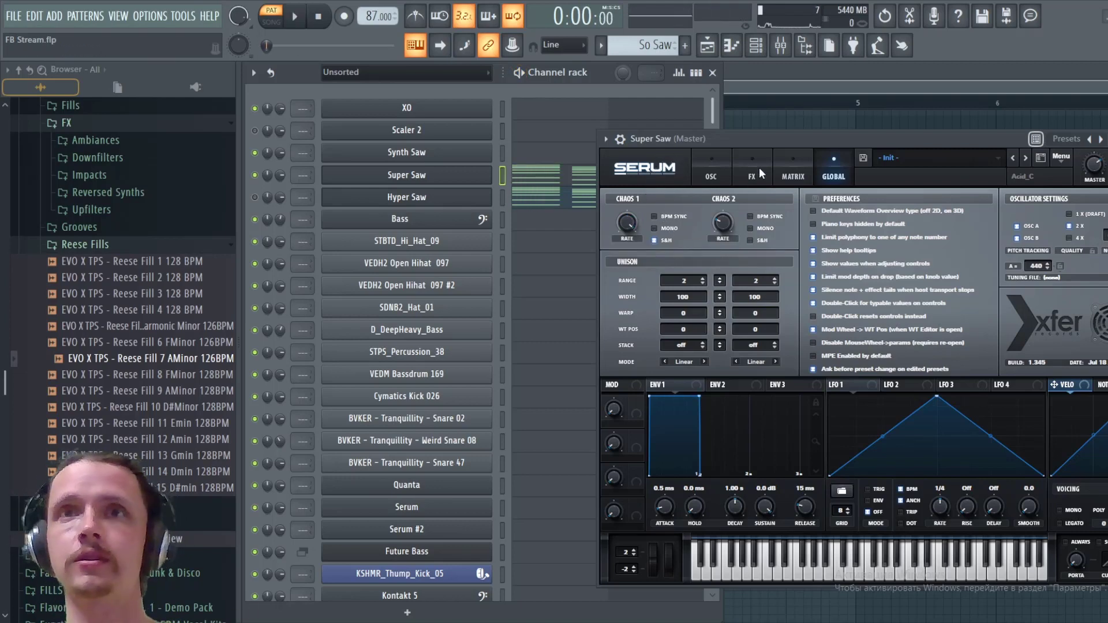
# - Lower the matrix output amount of the Chaos 1 to A CoarsePit modulation and audition the pattern
pyautogui.click(794, 176)
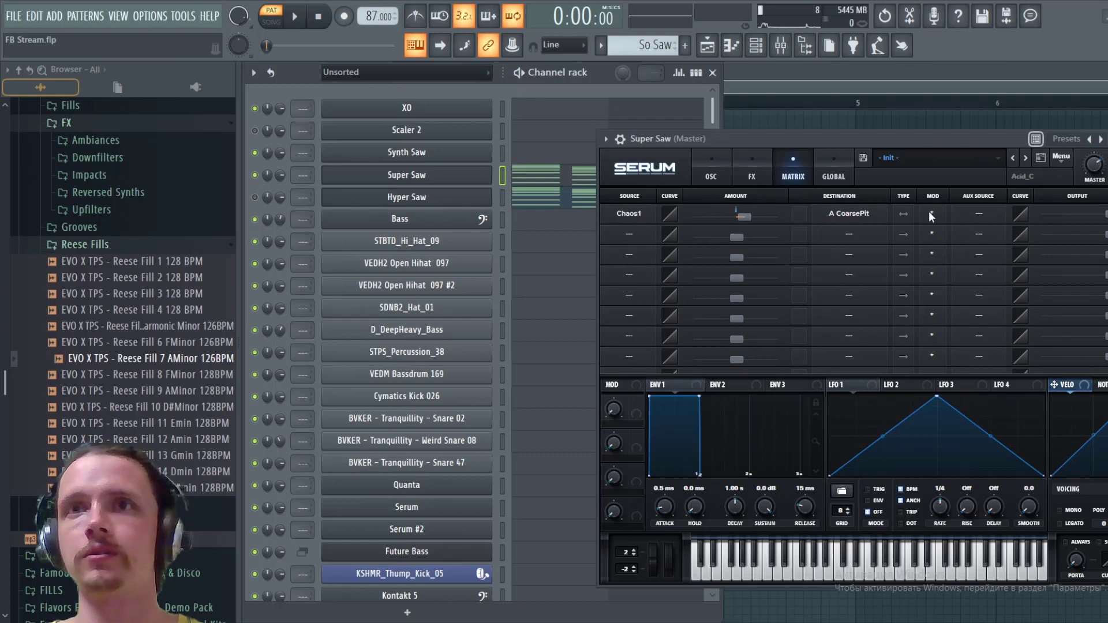
pyautogui.moveTo(1085, 214); pyautogui.dragTo(1019, 213)
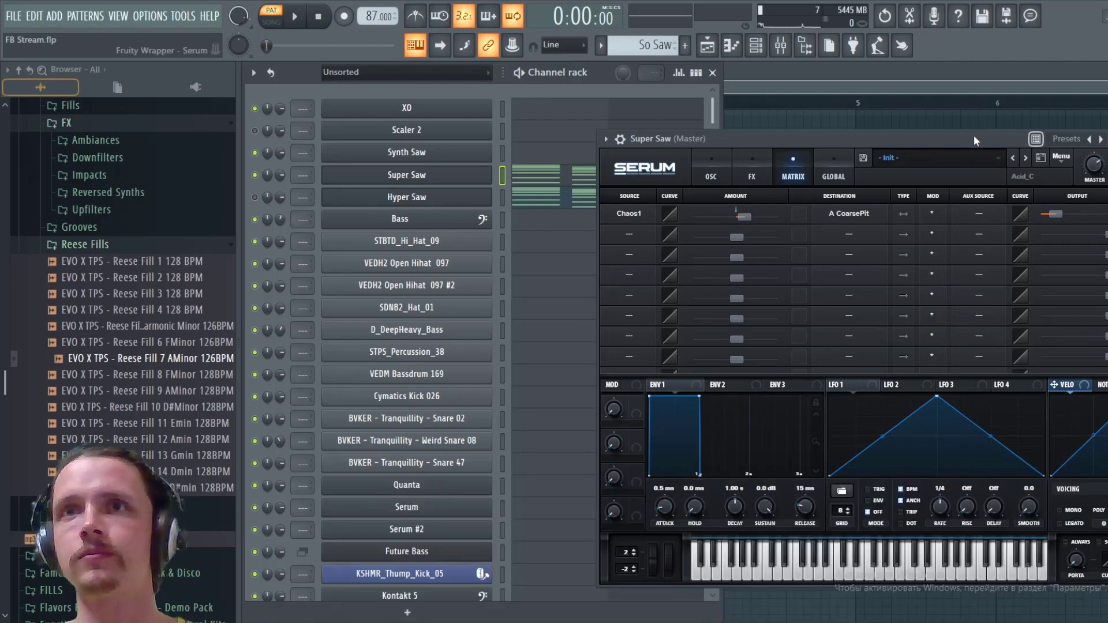
pyautogui.press('space')
pyautogui.press('space')
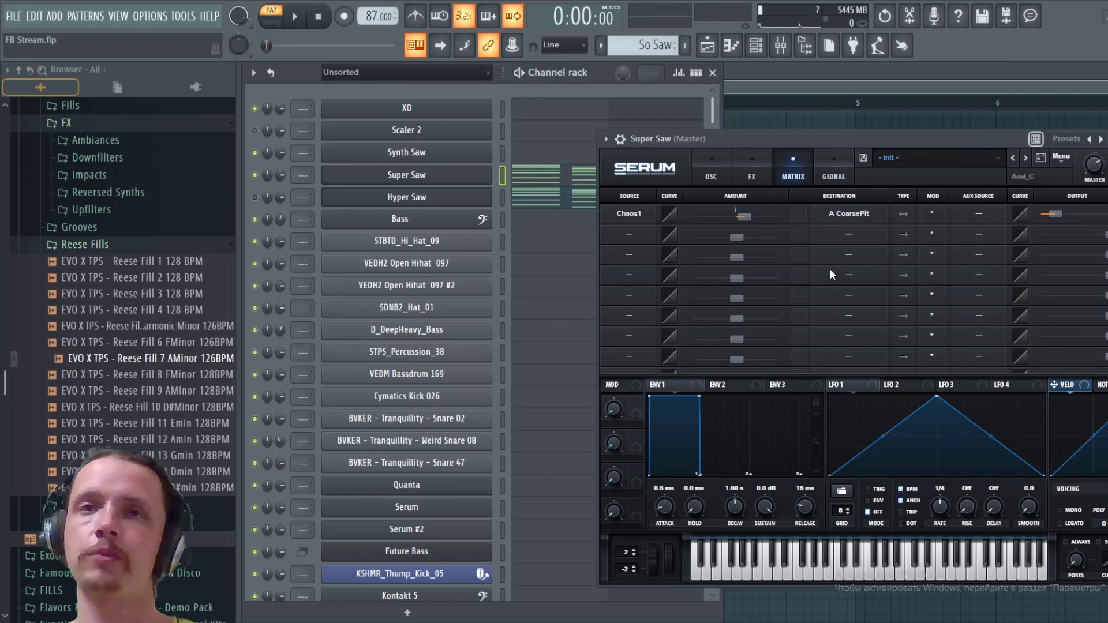
# - Enable oscillator B and assign Chaos 2 as the modulation source of its coarse pitch
pyautogui.click(712, 175)
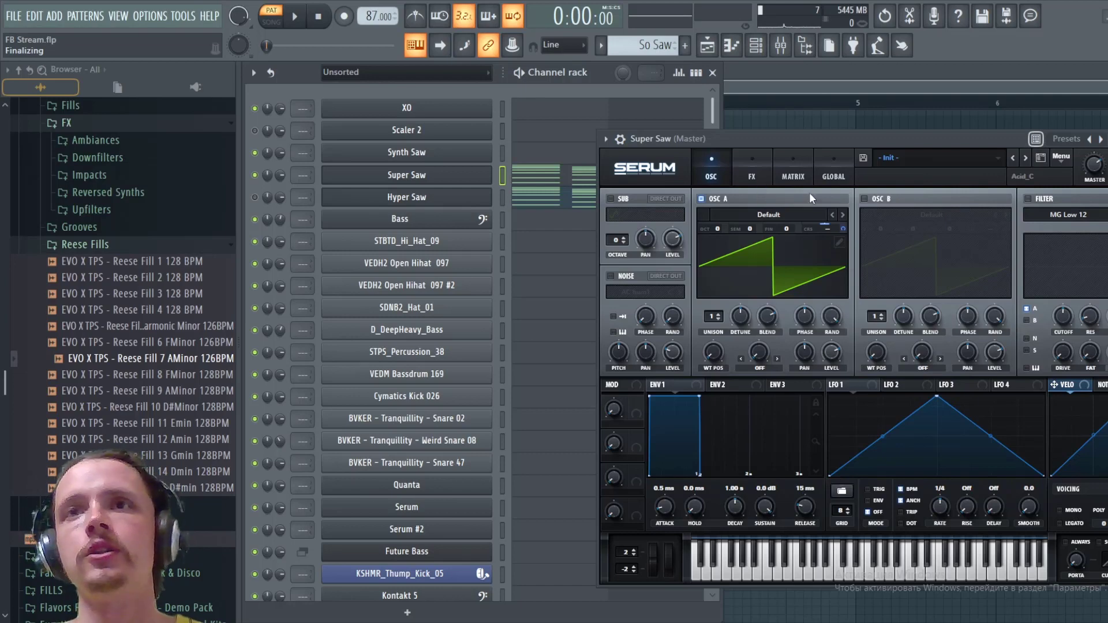
pyautogui.click(864, 198)
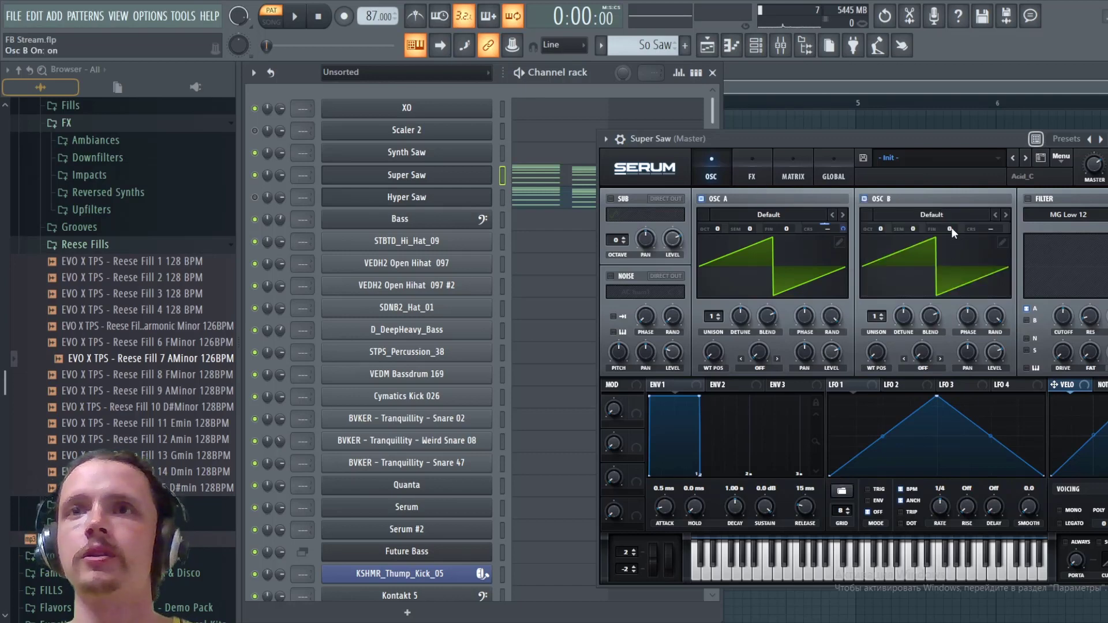
pyautogui.rightClick(994, 229)
pyautogui.moveTo(1048, 303)
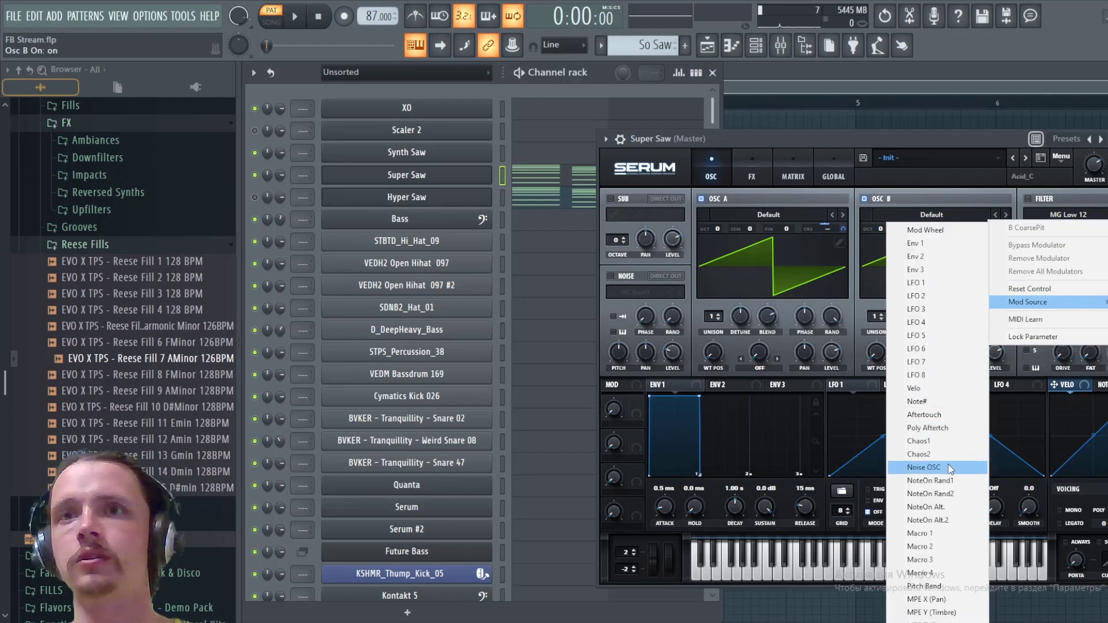
pyautogui.click(926, 456)
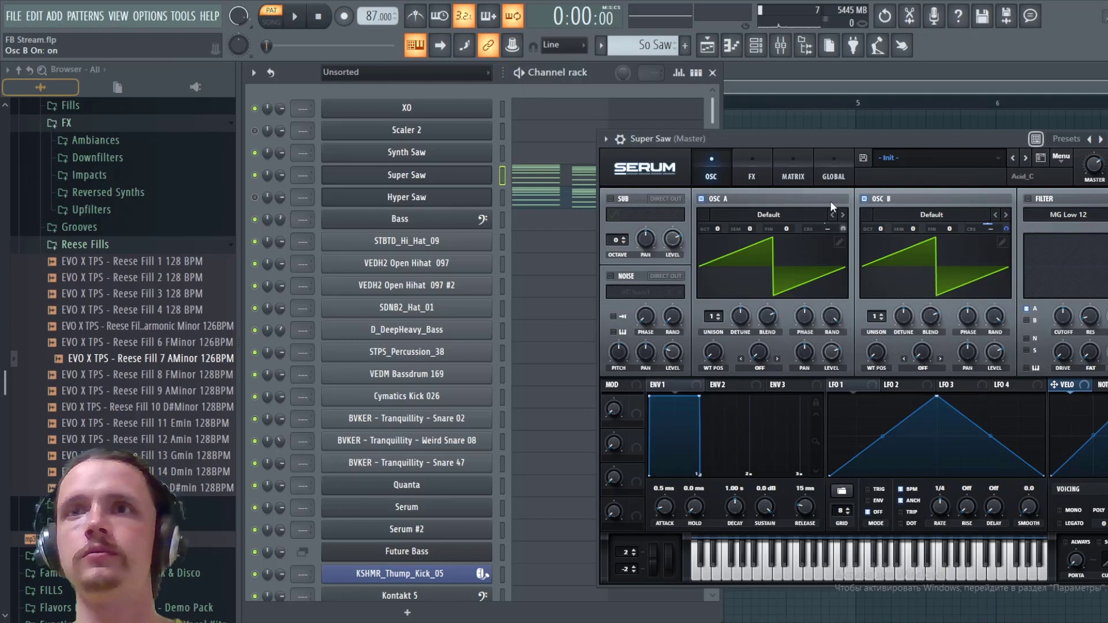
# - Turn on S&H and set the rate to 1000 for Chaos 2, and reduce its B CoarsePit matrix output to 20
pyautogui.click(832, 173)
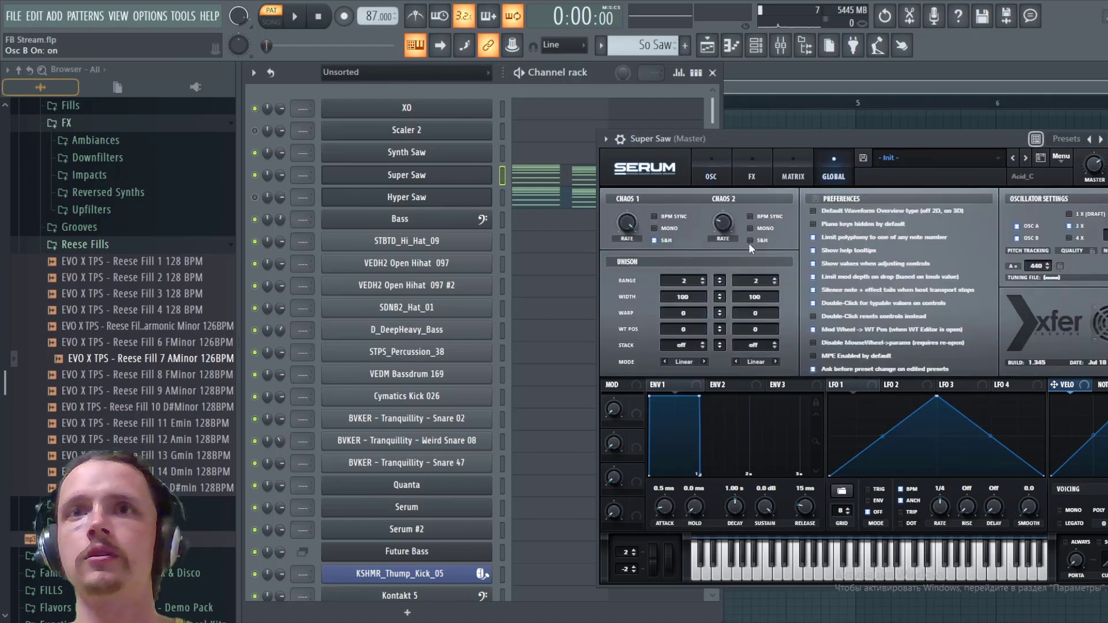
pyautogui.moveTo(749, 239)
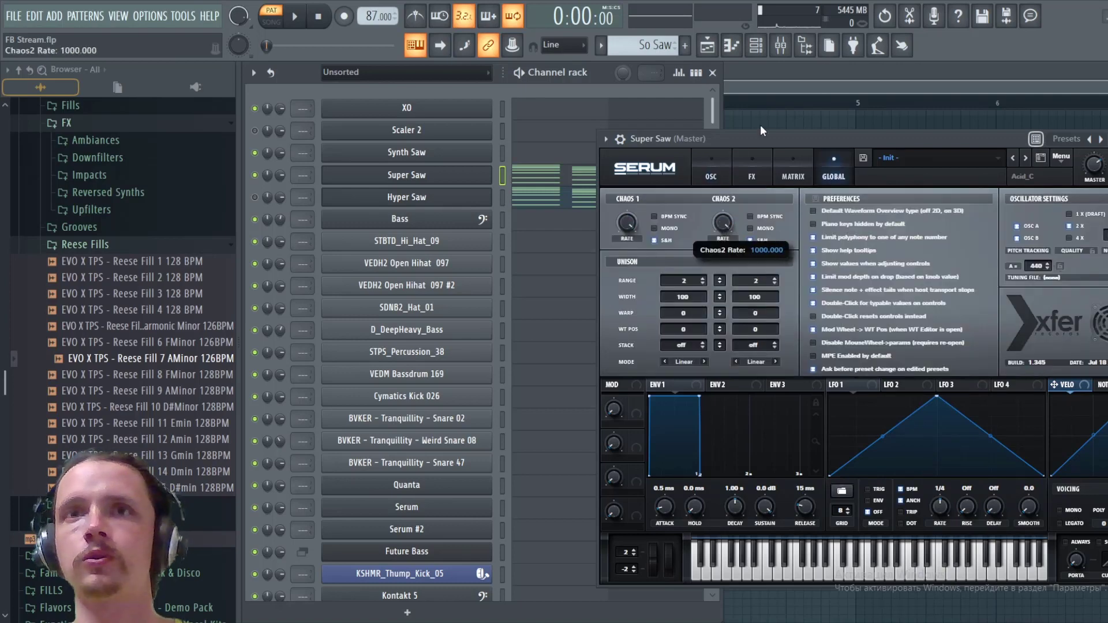
pyautogui.click(793, 173)
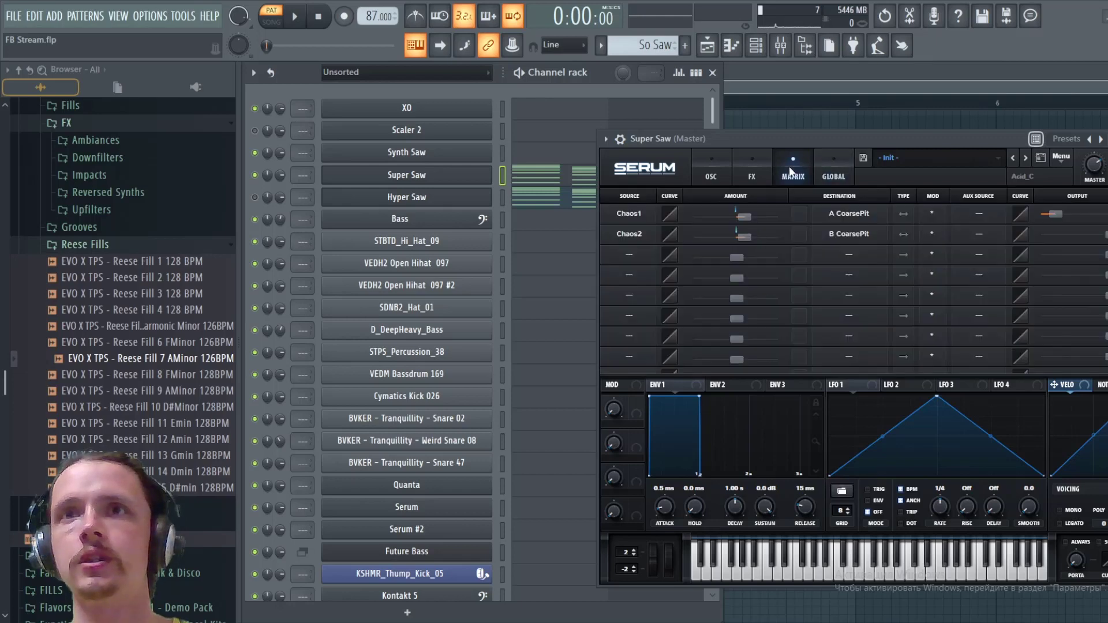
pyautogui.moveTo(1093, 240); pyautogui.dragTo(1020, 240)
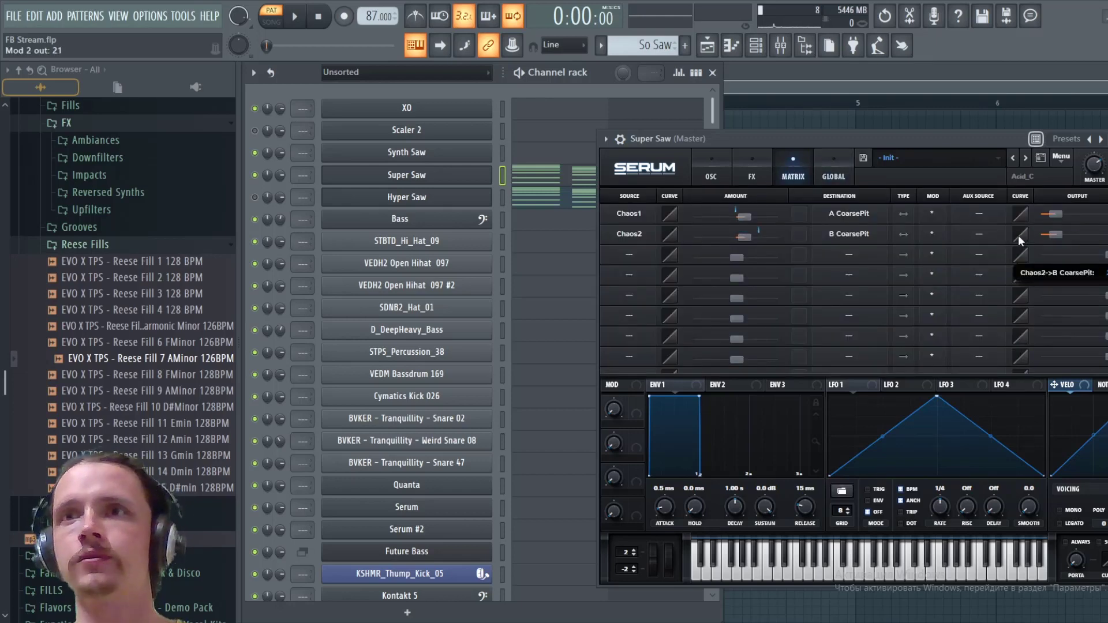
pyautogui.moveTo(1018, 236); pyautogui.dragTo(1017, 236)
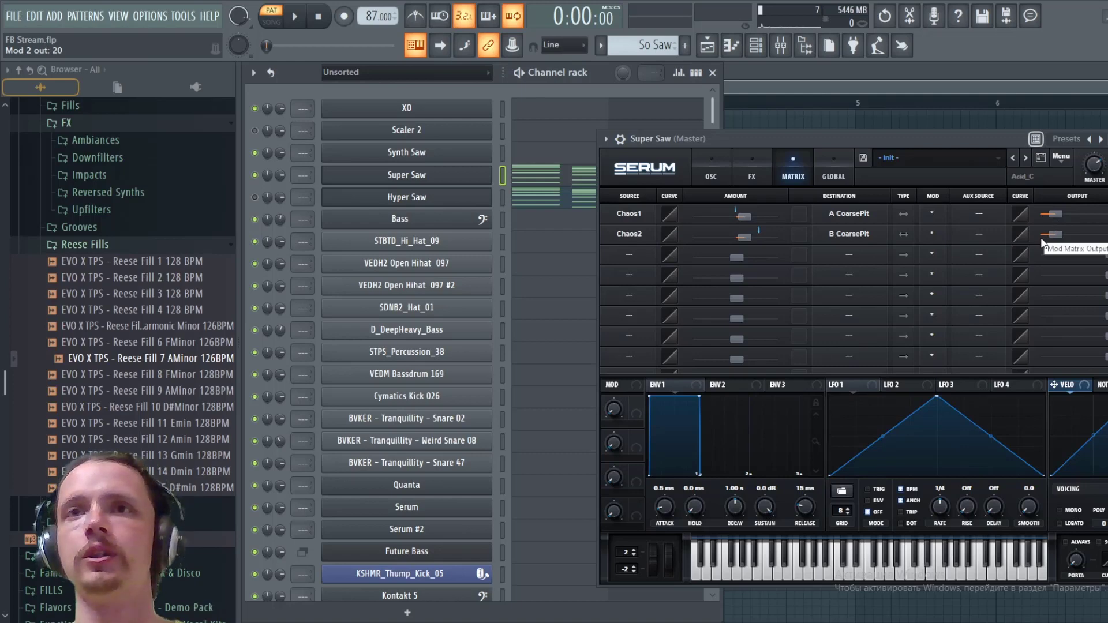
# - Return to the oscillator view and play the pattern to hear both Chaos-modulated oscillators together
pyautogui.click(715, 171)
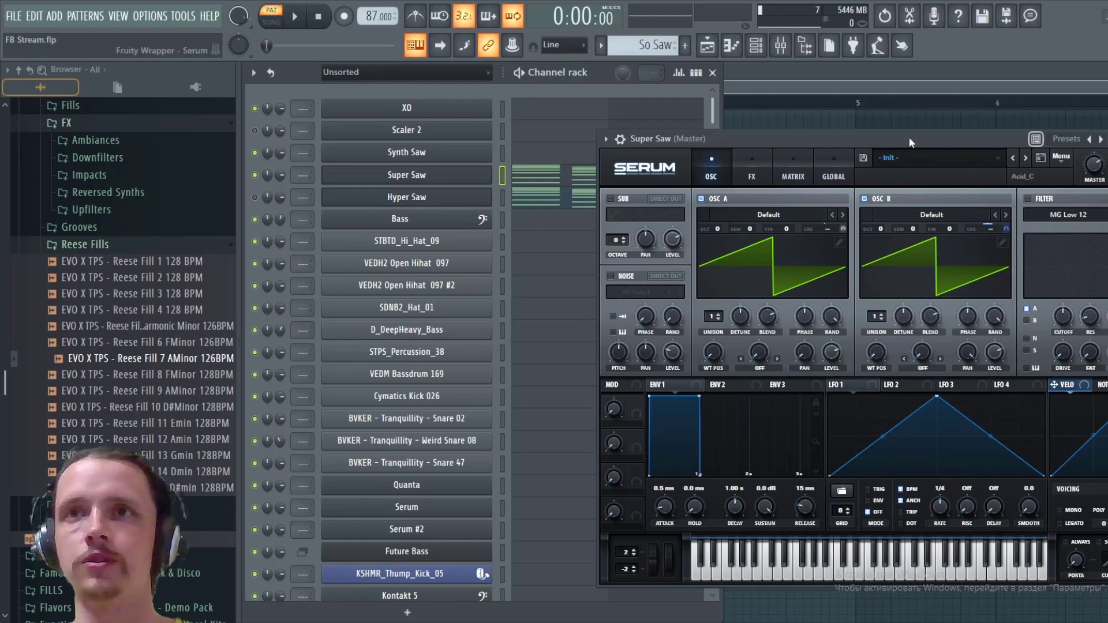
pyautogui.press('space')
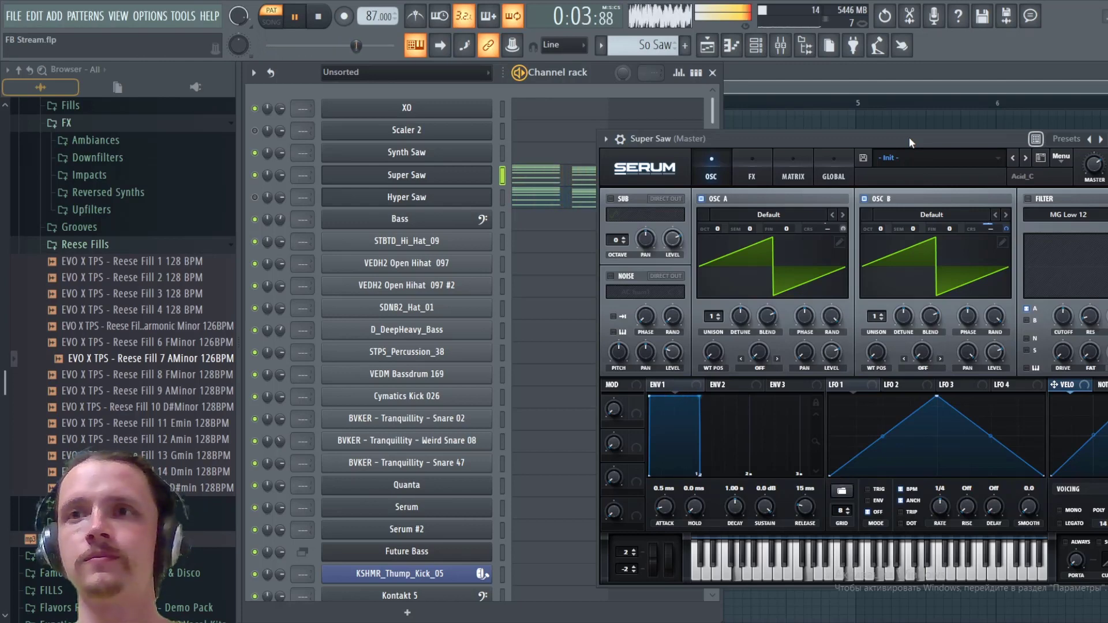
pyautogui.press('space')
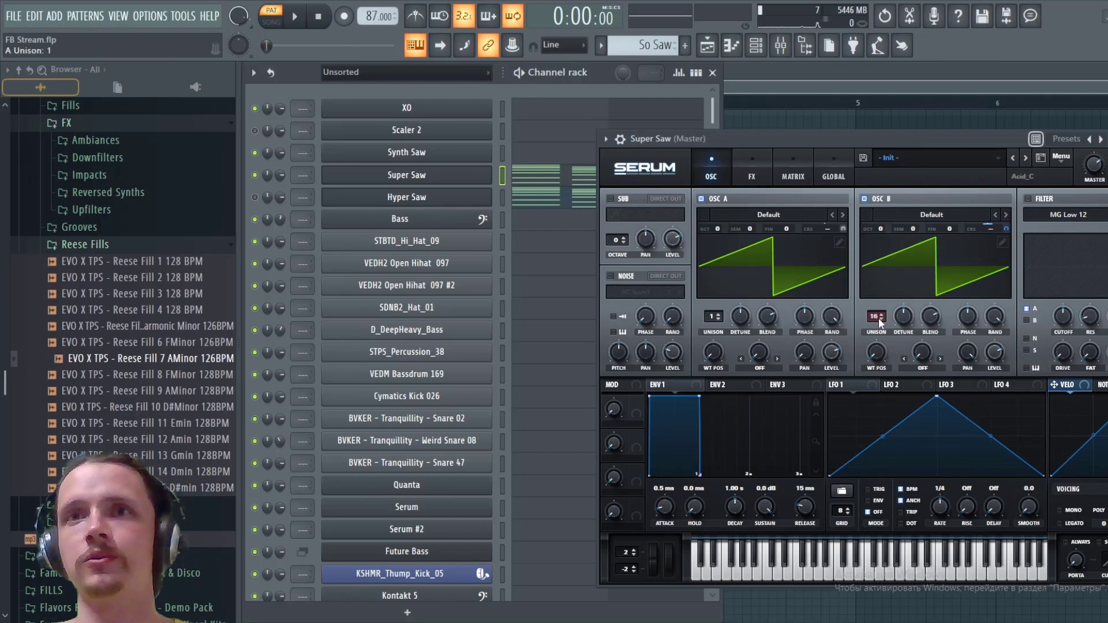
# - Set oscillator B's unison back to 1 voice and audition the pattern
pyautogui.moveTo(878, 317); pyautogui.dragTo(865, 498)
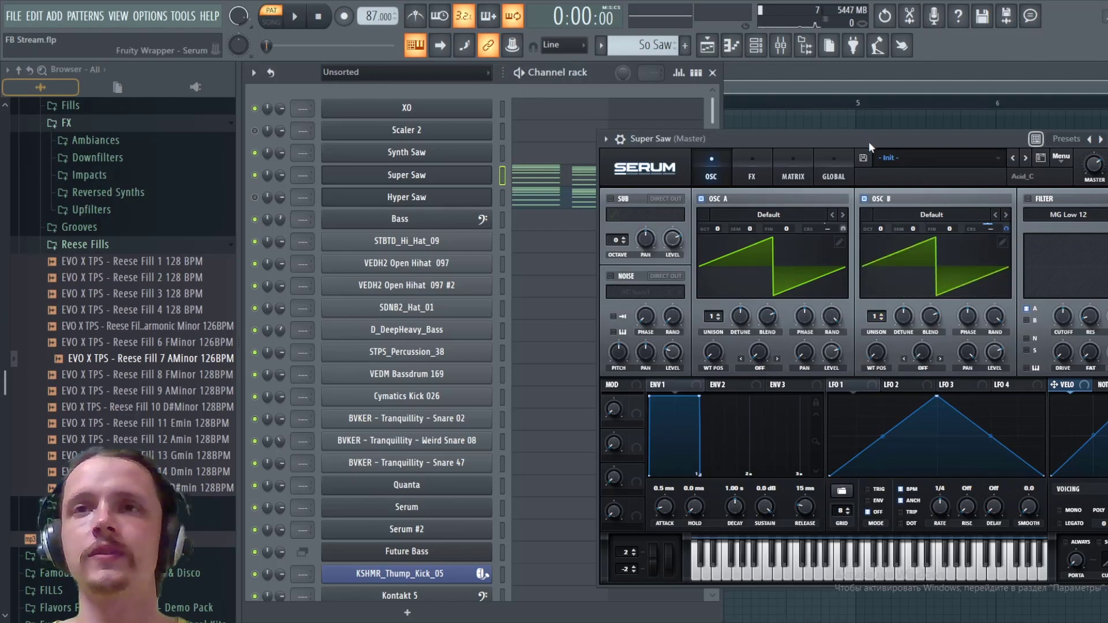
pyautogui.press('space')
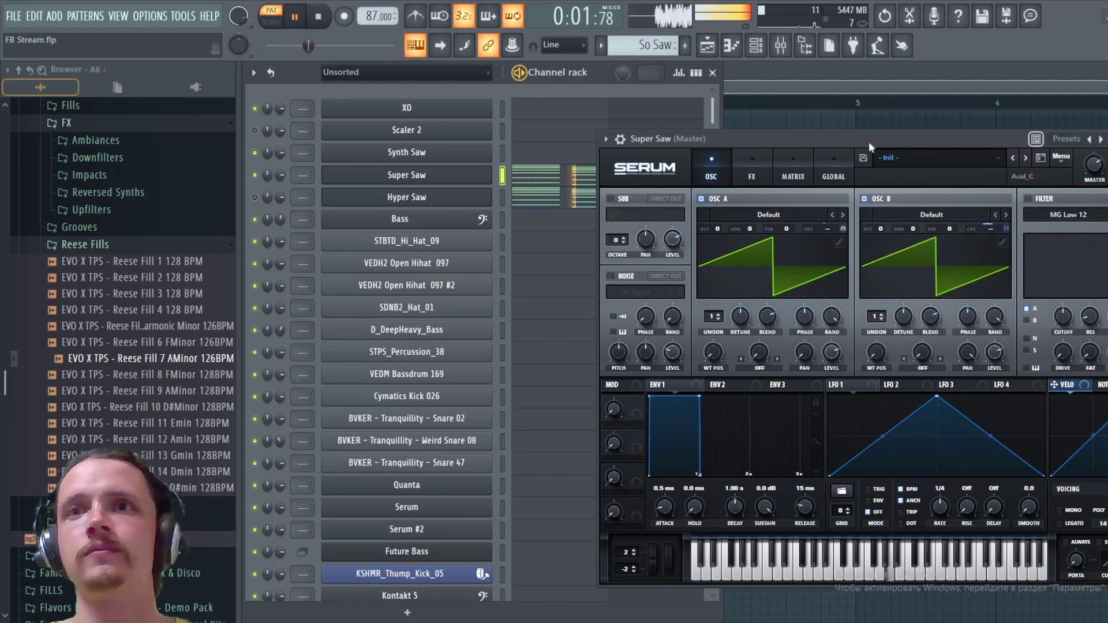
pyautogui.press('space')
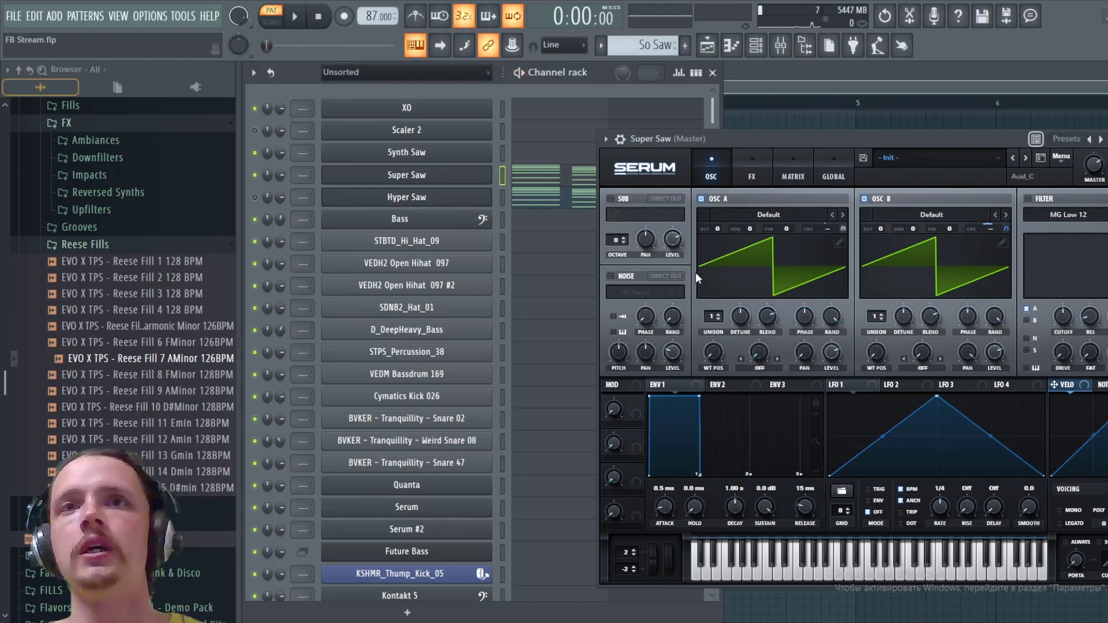
# - Enable the Sub oscillator with a saw shape at octave 0 and the Noise oscillator with the Analog noise J106
pyautogui.click(611, 199)
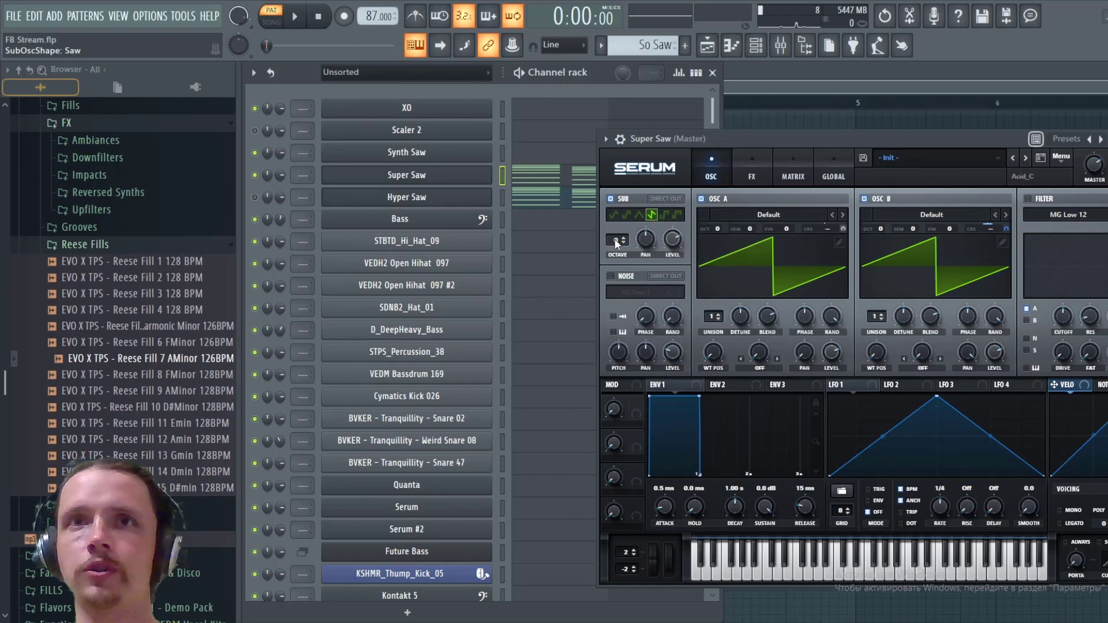
pyautogui.moveTo(616, 243)
pyautogui.mouseDown()
pyautogui.moveTo(622, 252)
pyautogui.moveTo(624, 240)
pyautogui.mouseUp()
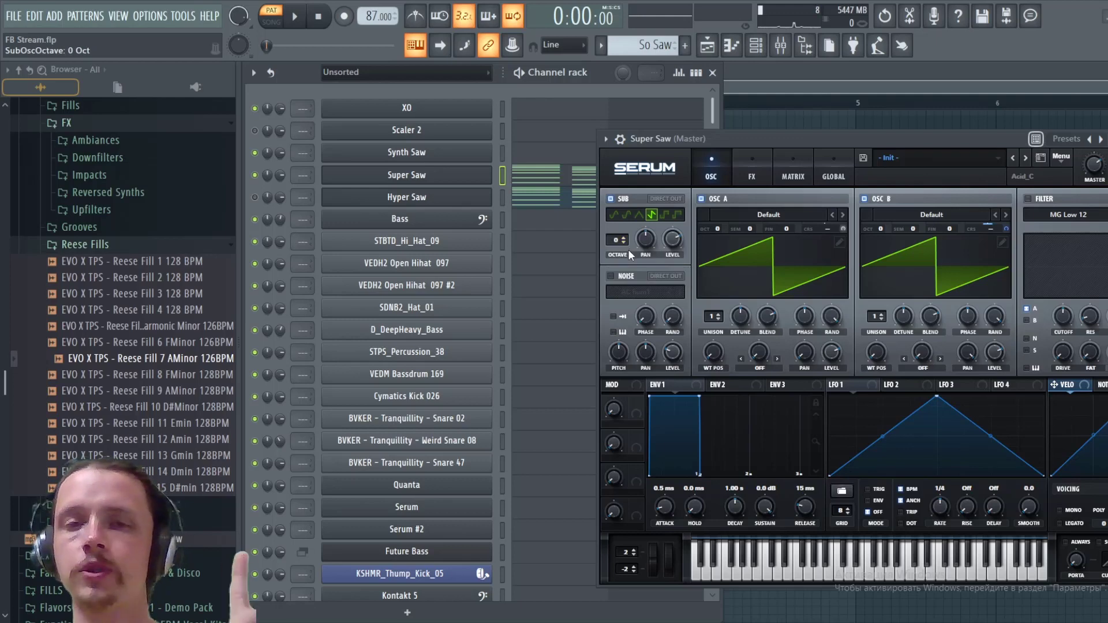
pyautogui.click(611, 277)
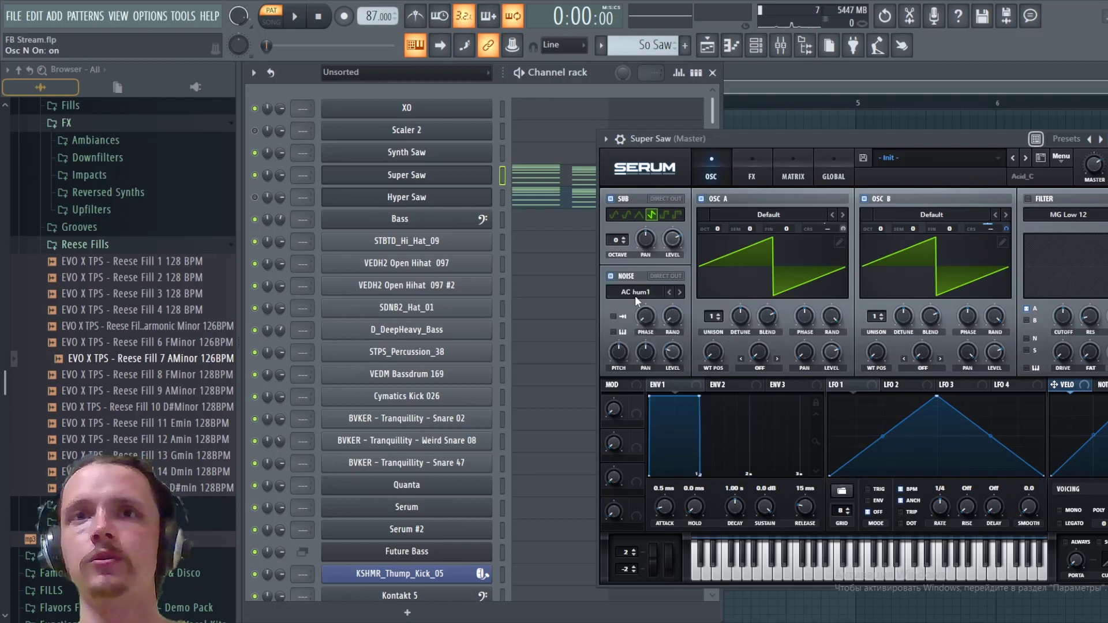
pyautogui.click(638, 296)
pyautogui.moveTo(790, 334)
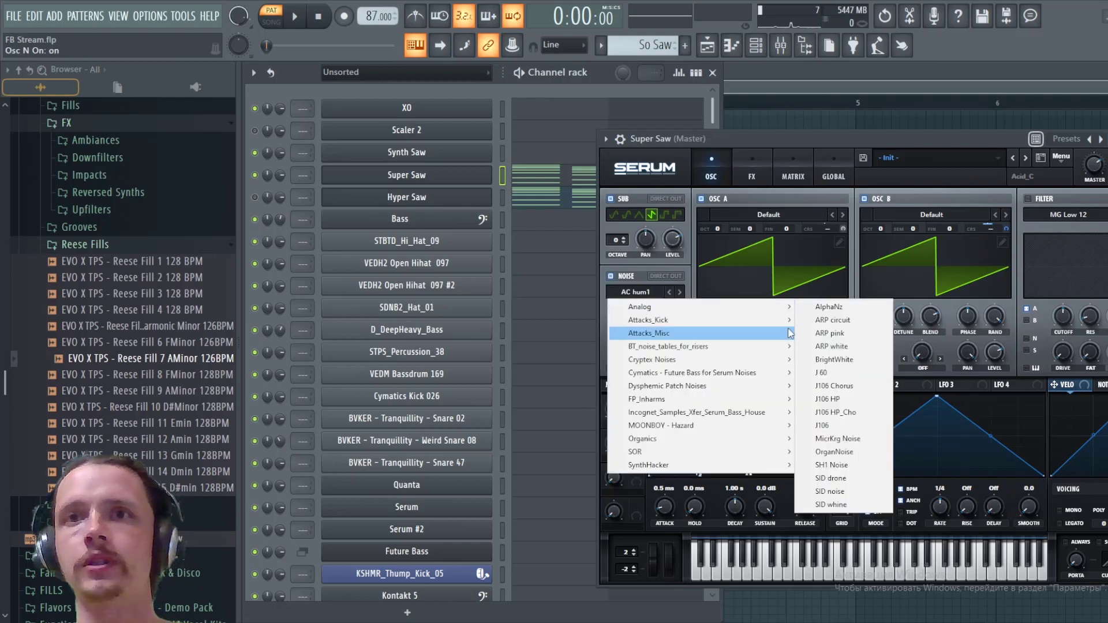
pyautogui.click(833, 427)
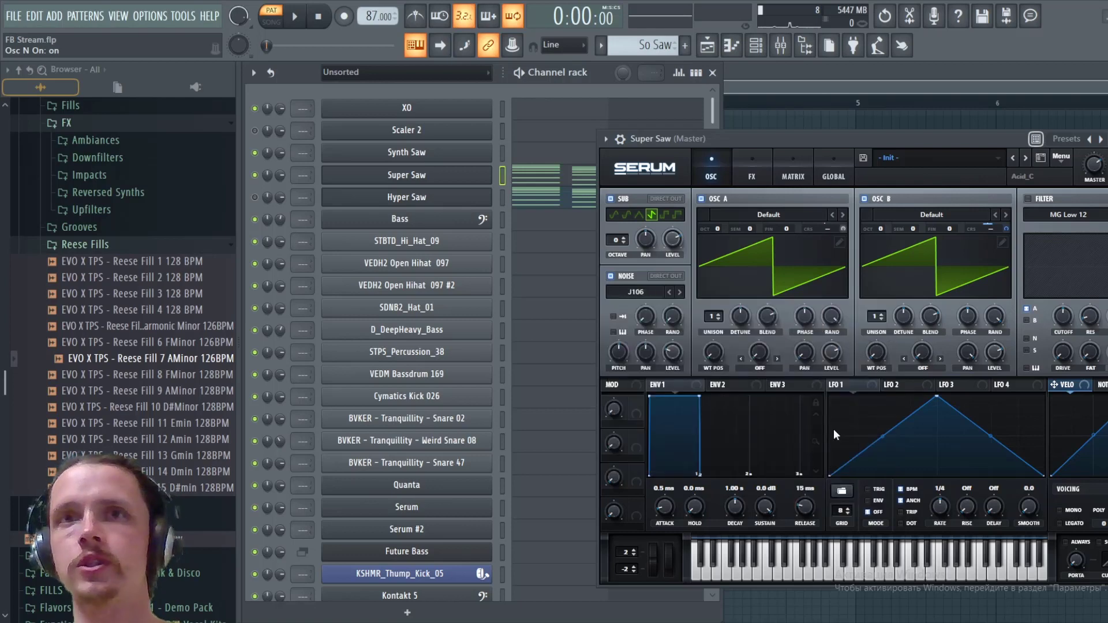
# - Isolate the Noise oscillator by disabling Sub, oscillator A and oscillator B, and lower the noise level to 0% while auditioning
pyautogui.click(610, 199)
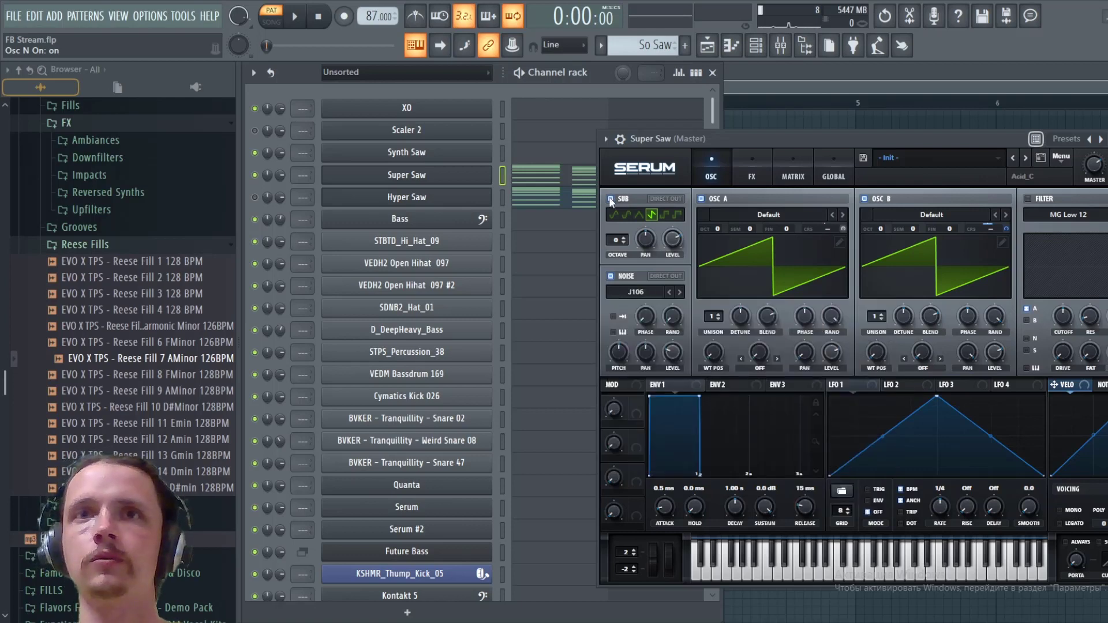
pyautogui.click(701, 199)
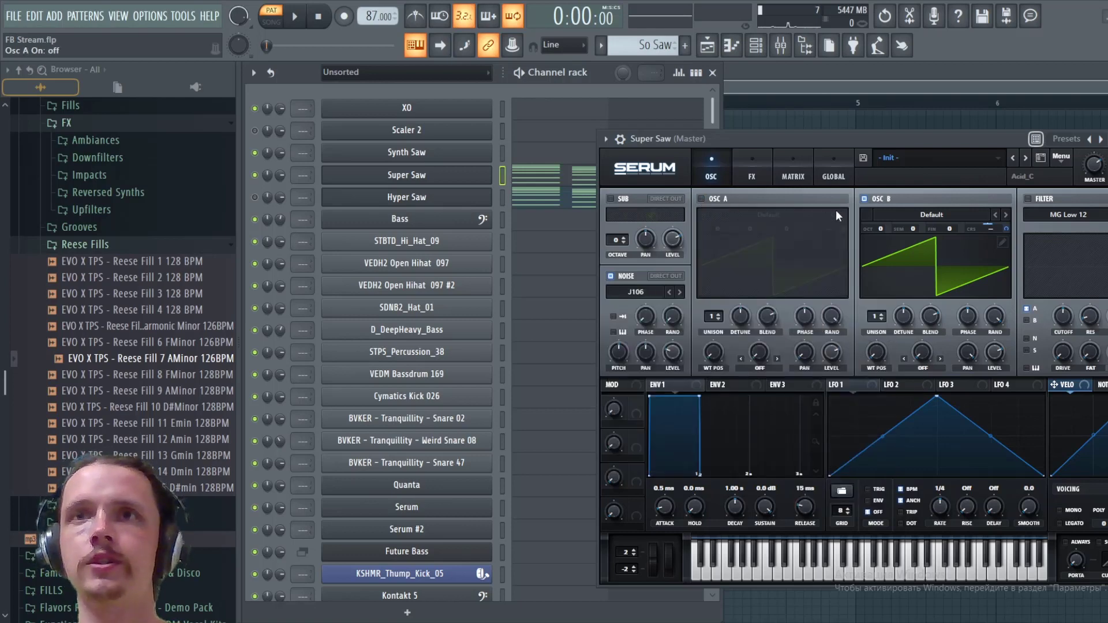
pyautogui.click(865, 199)
pyautogui.press('space')
pyautogui.moveTo(674, 349); pyautogui.dragTo(688, 399)
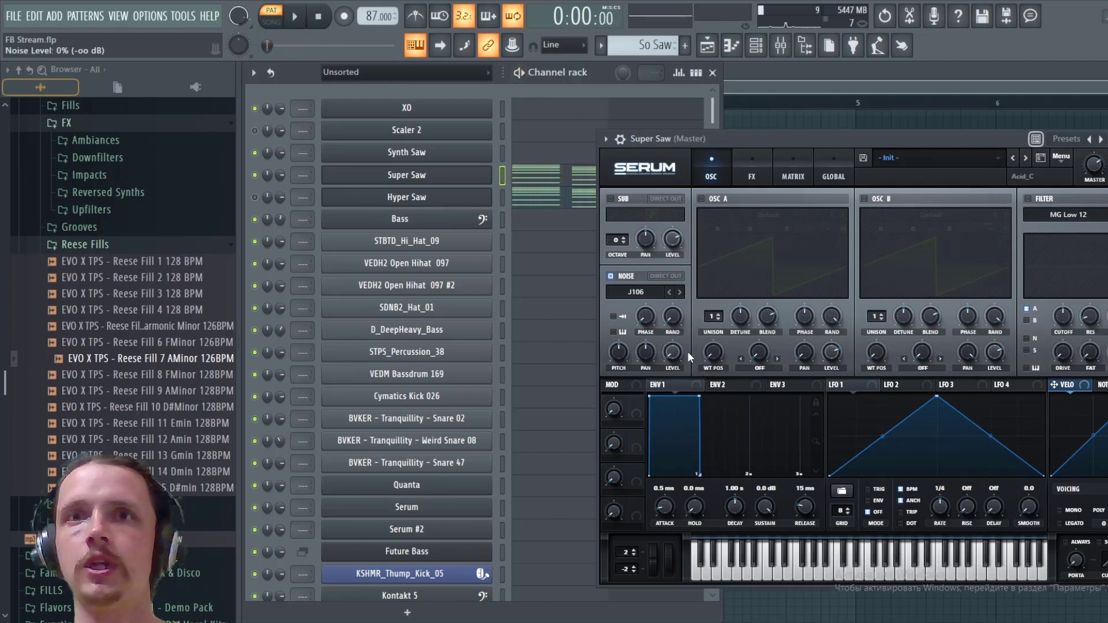
pyautogui.press('space')
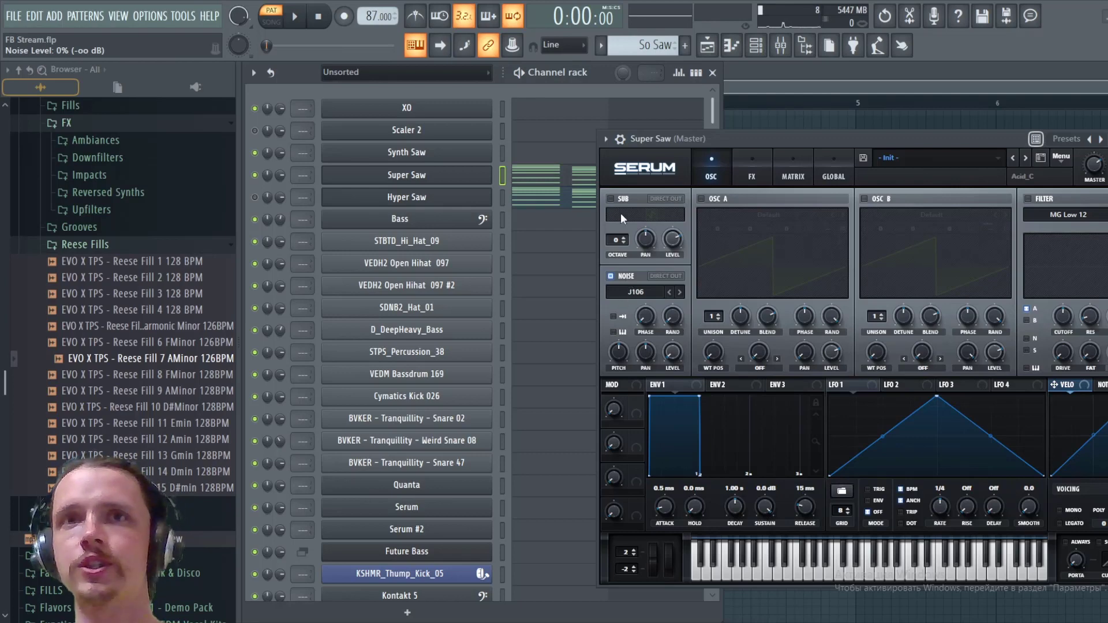
# - Re-enable the Sub oscillator, oscillator A and oscillator B
pyautogui.click(610, 199)
pyautogui.click(701, 199)
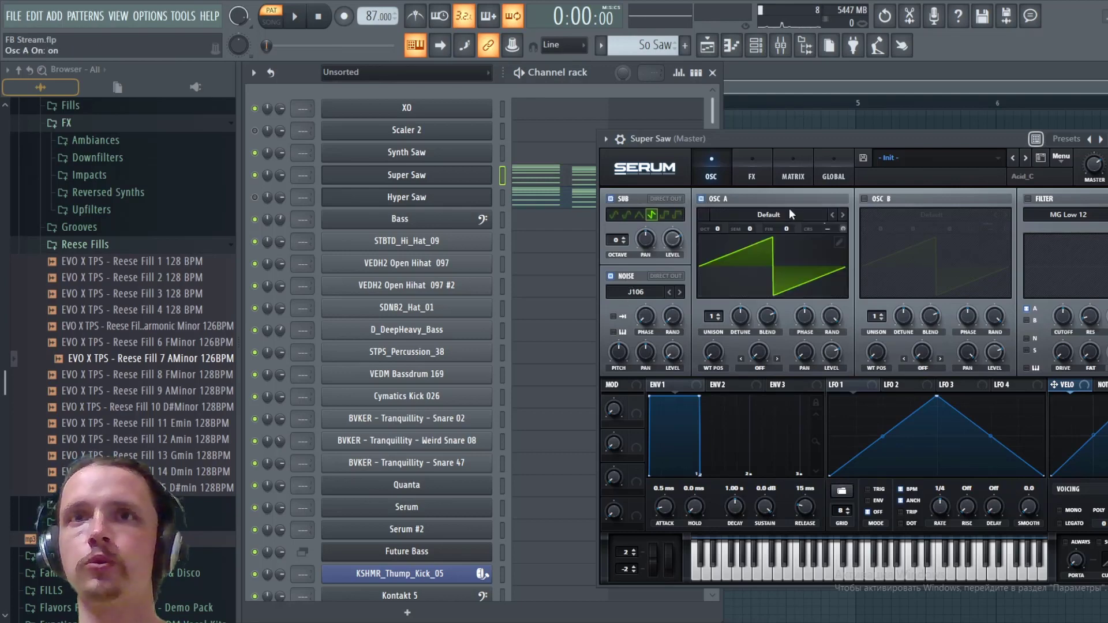
pyautogui.click(864, 199)
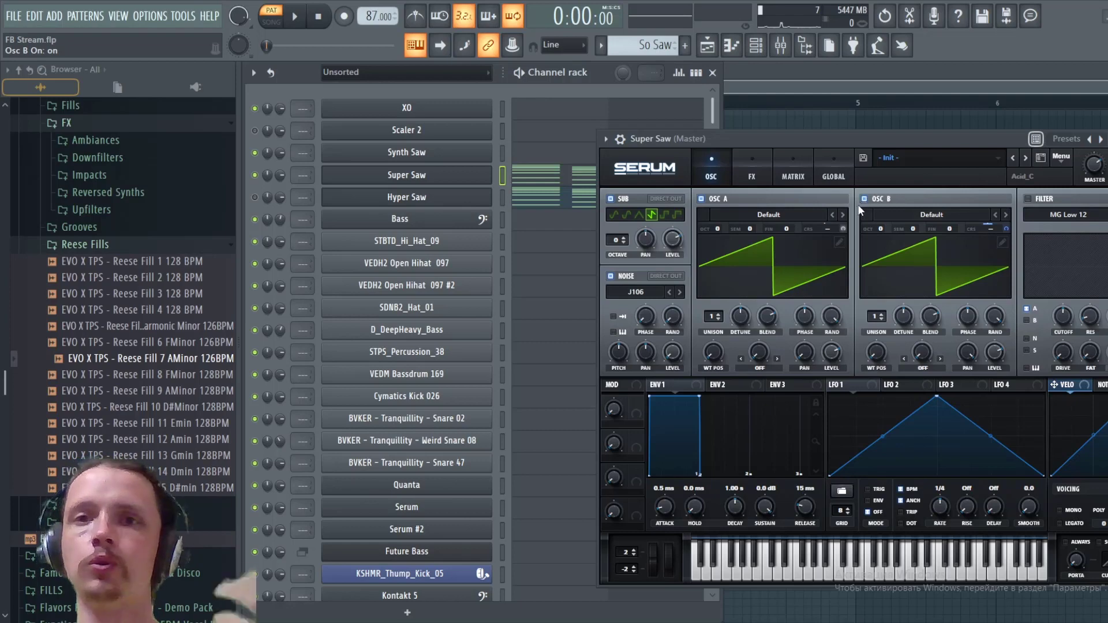
# - Route Noise OSC to the Mast.Tun destination in the third modulation matrix slot with an amount of 19
pyautogui.click(789, 176)
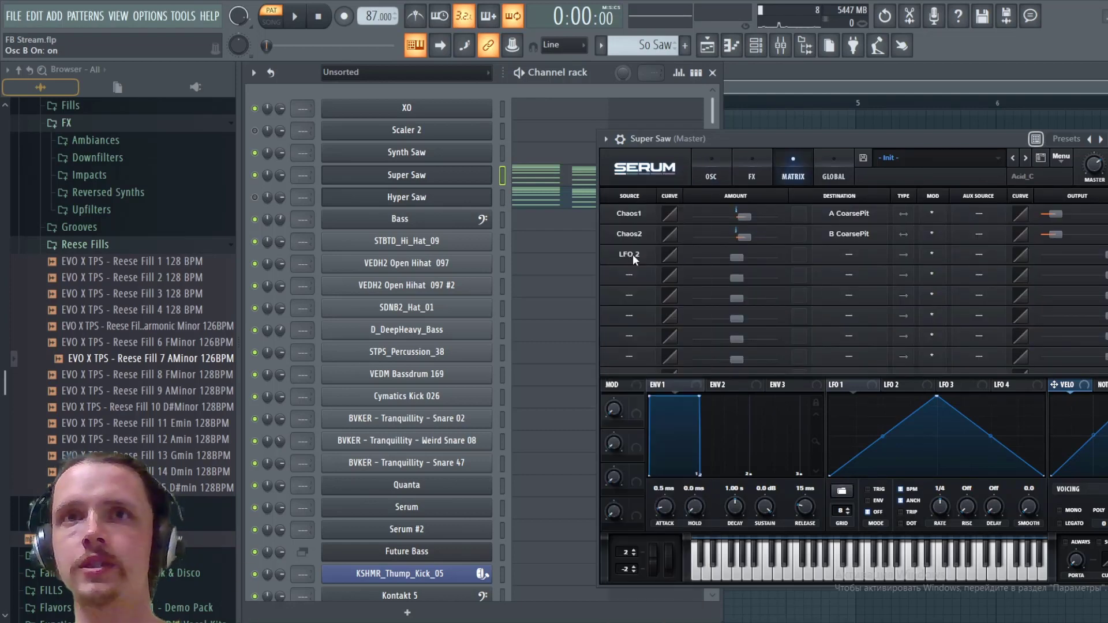
pyautogui.click(632, 254)
pyautogui.click(646, 430)
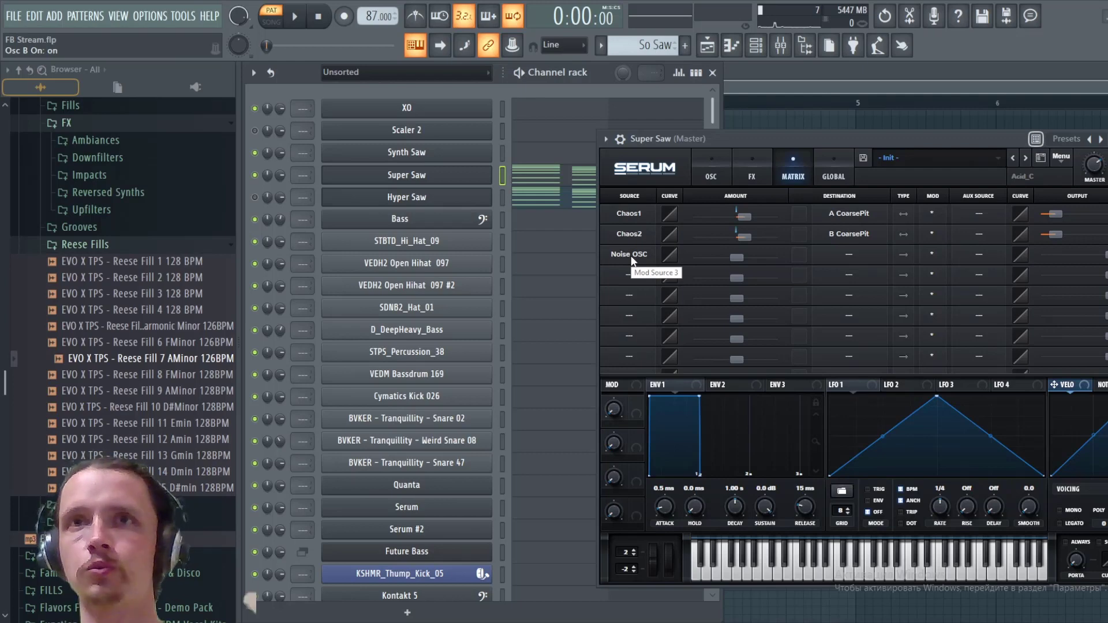
pyautogui.click(866, 259)
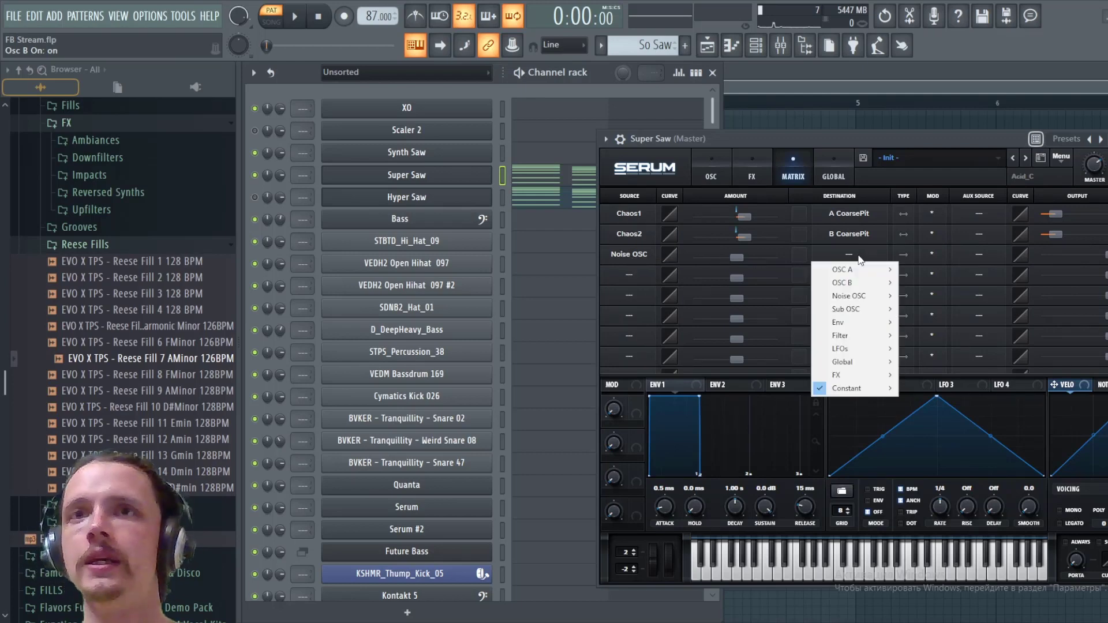
pyautogui.moveTo(861, 371)
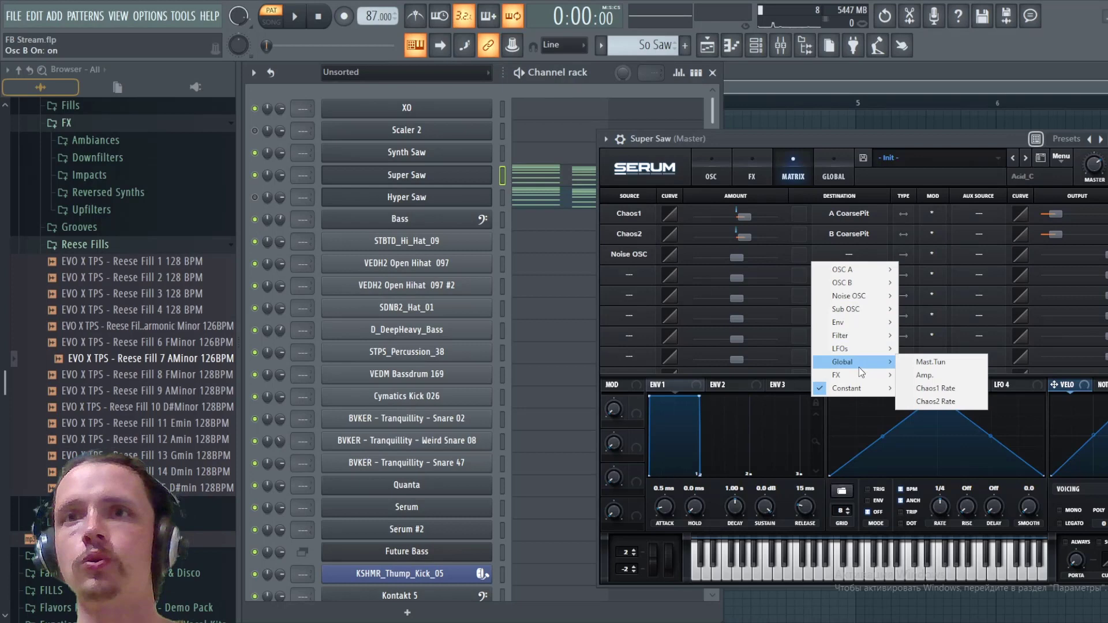
pyautogui.click(916, 363)
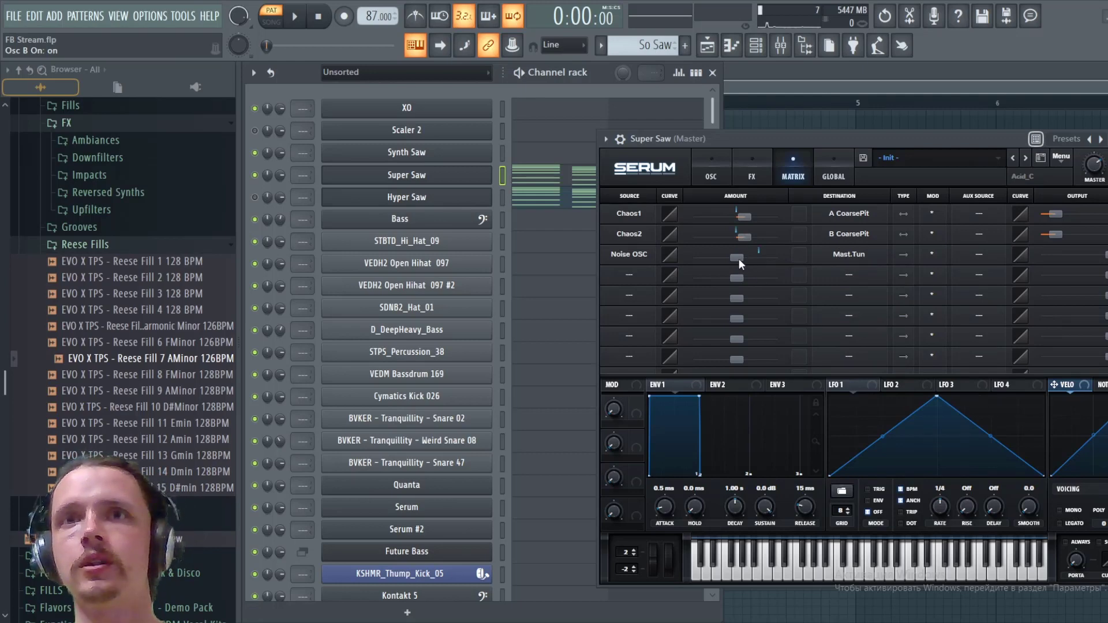
pyautogui.moveTo(738, 258); pyautogui.dragTo(749, 258)
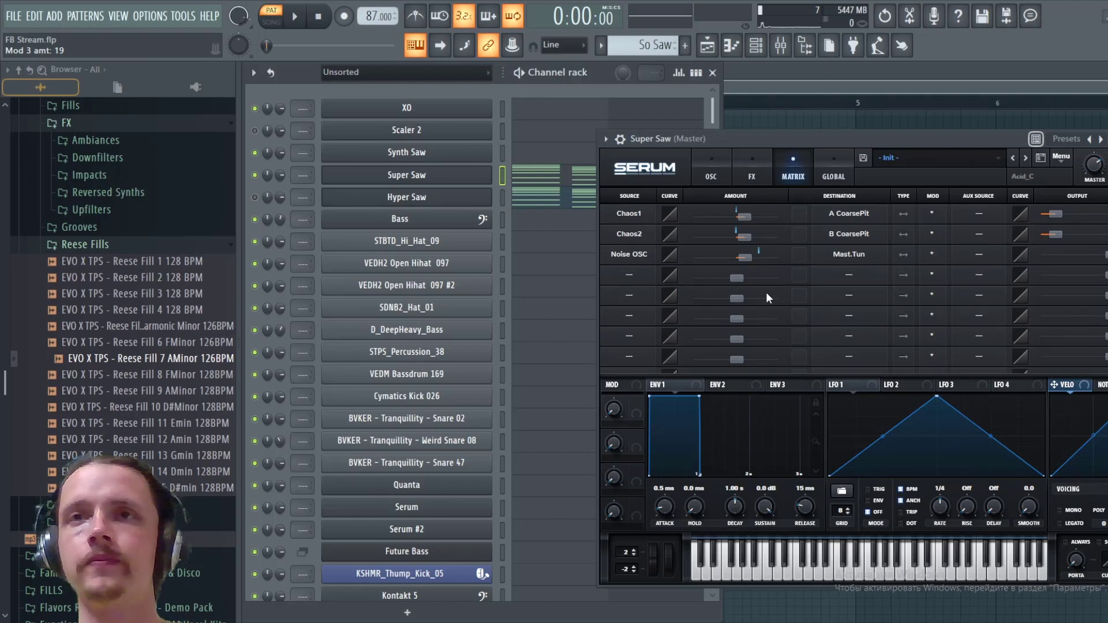
# - Audition the pattern with the noise modulation on master tuning and review the oscillator and matrix settings
pyautogui.press('space')
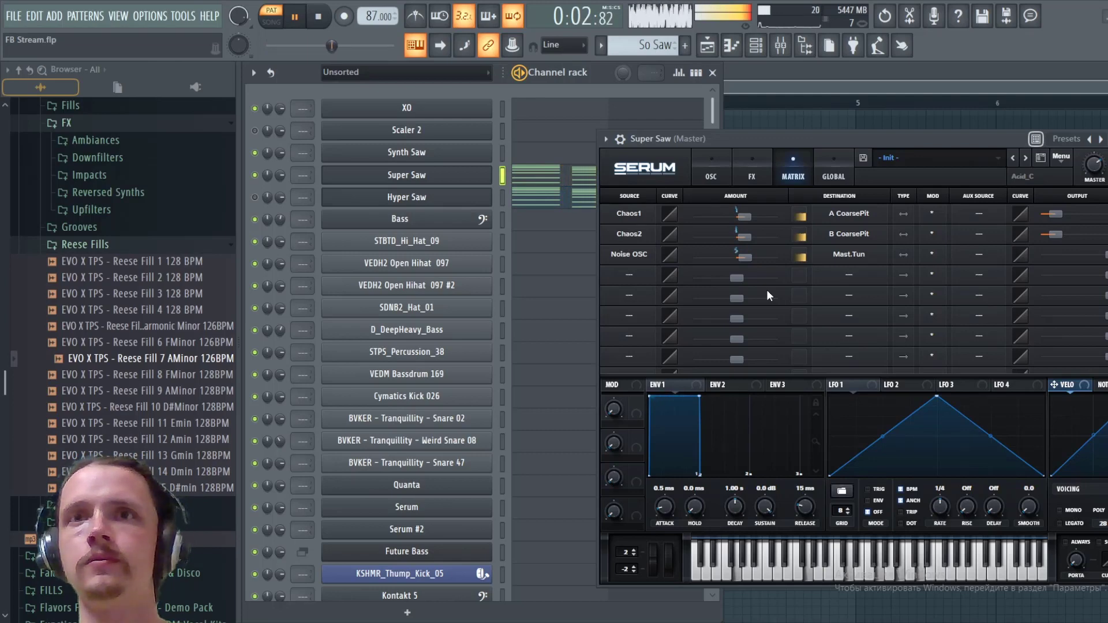
pyautogui.press('space')
pyautogui.click(702, 166)
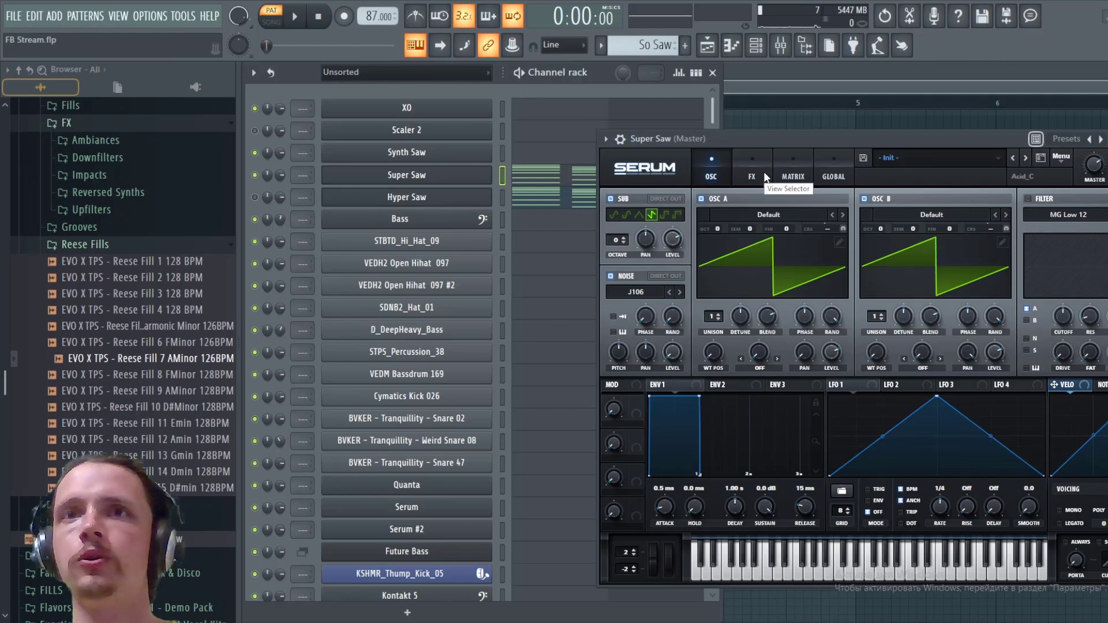
pyautogui.click(790, 176)
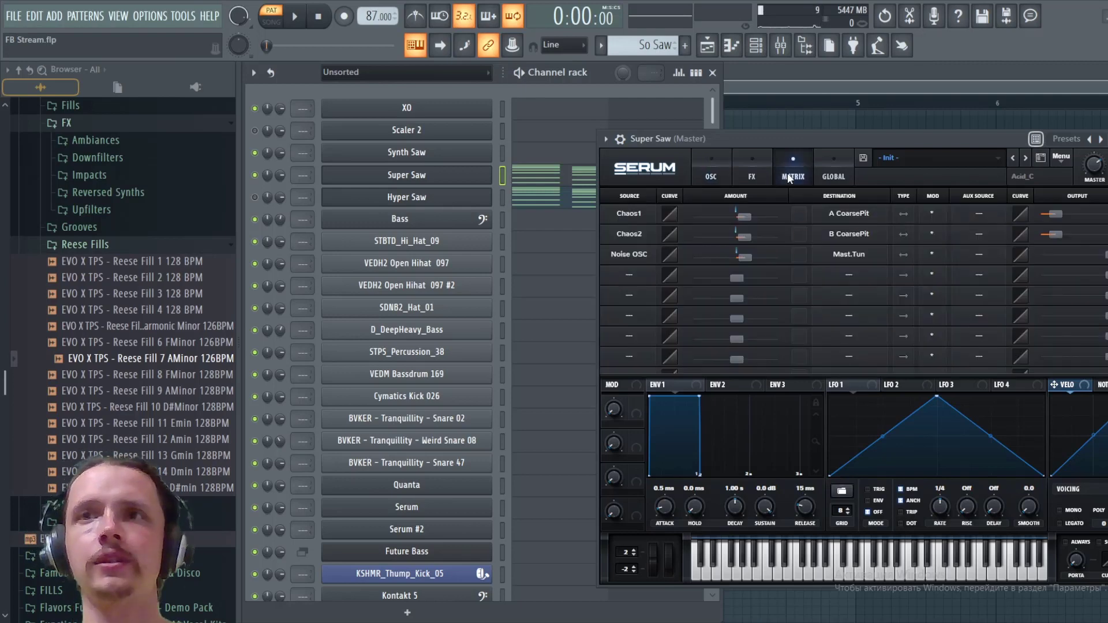
pyautogui.press('space')
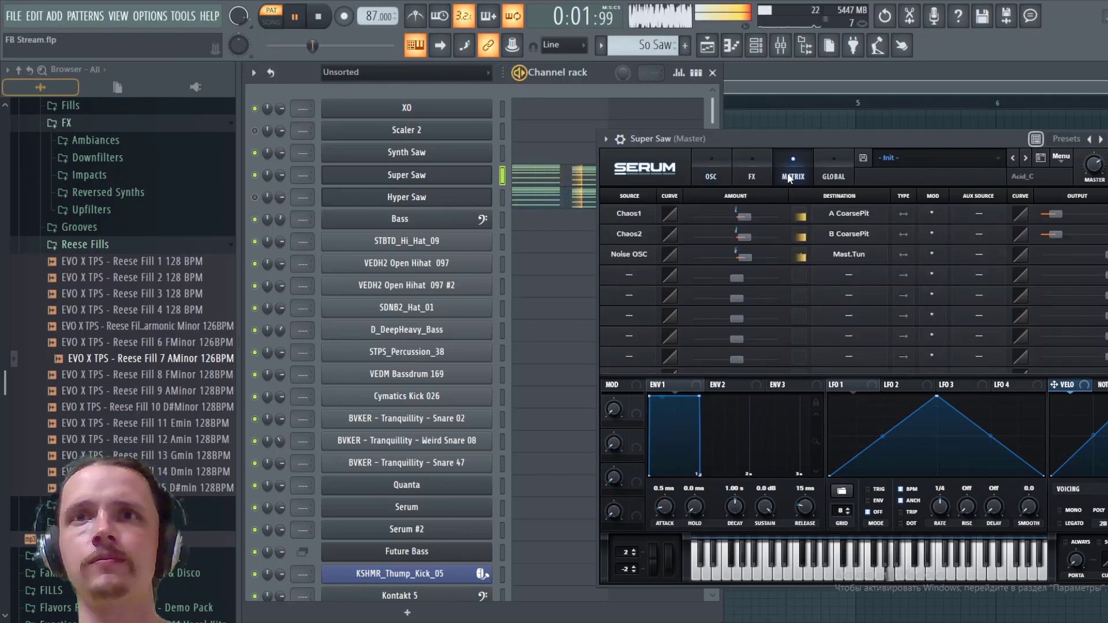
pyautogui.press('space')
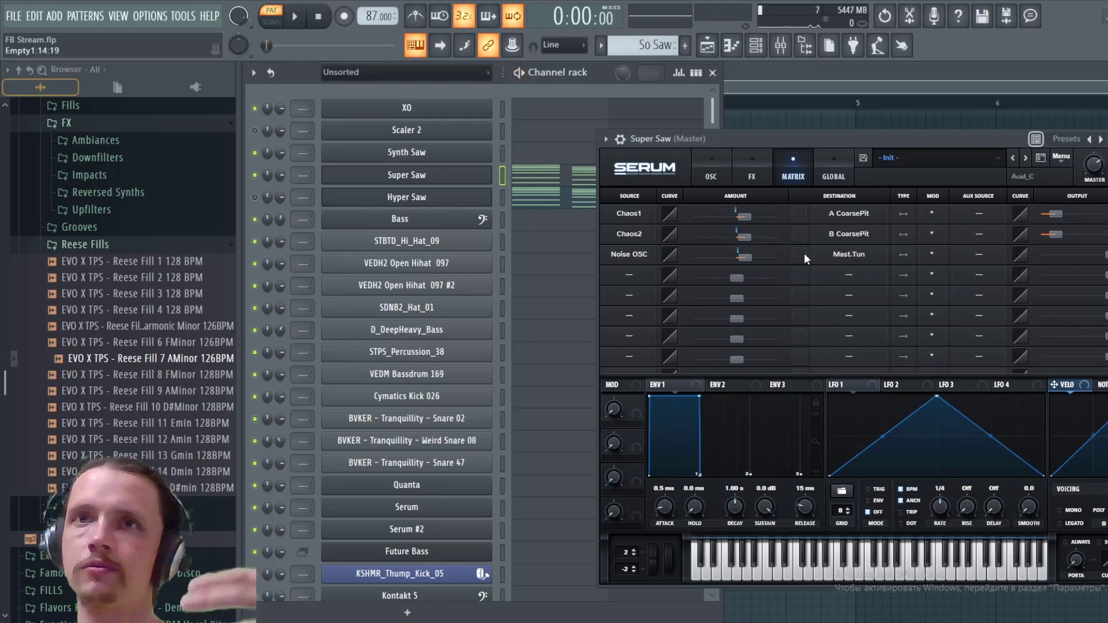
# - Set Noise OSC as the modulation source of the fourth and fifth matrix slots
pyautogui.click(713, 174)
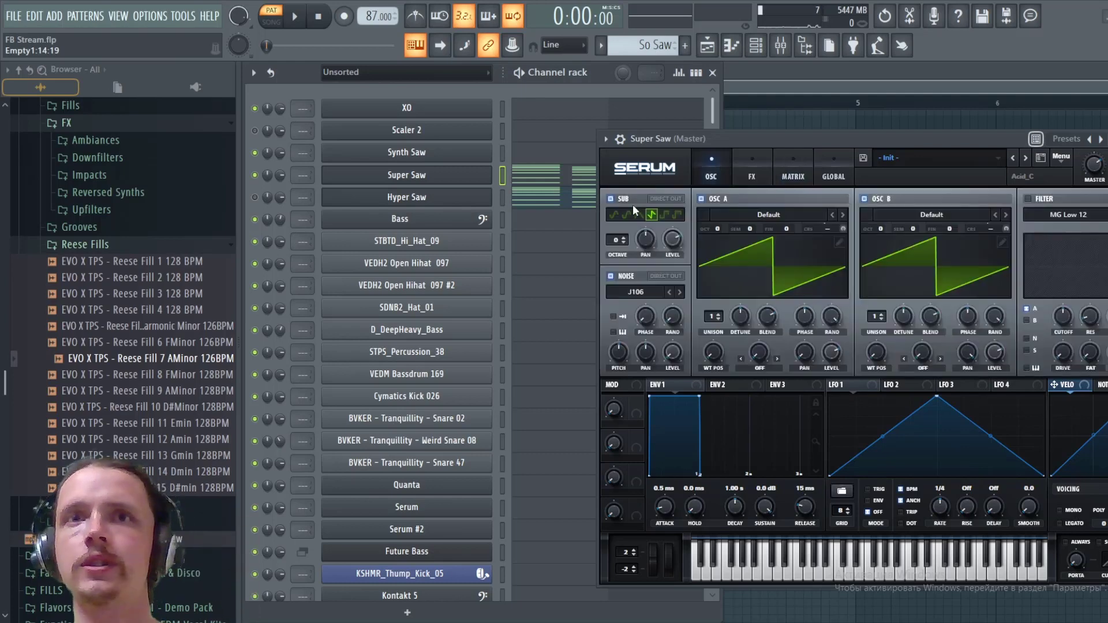
pyautogui.click(790, 178)
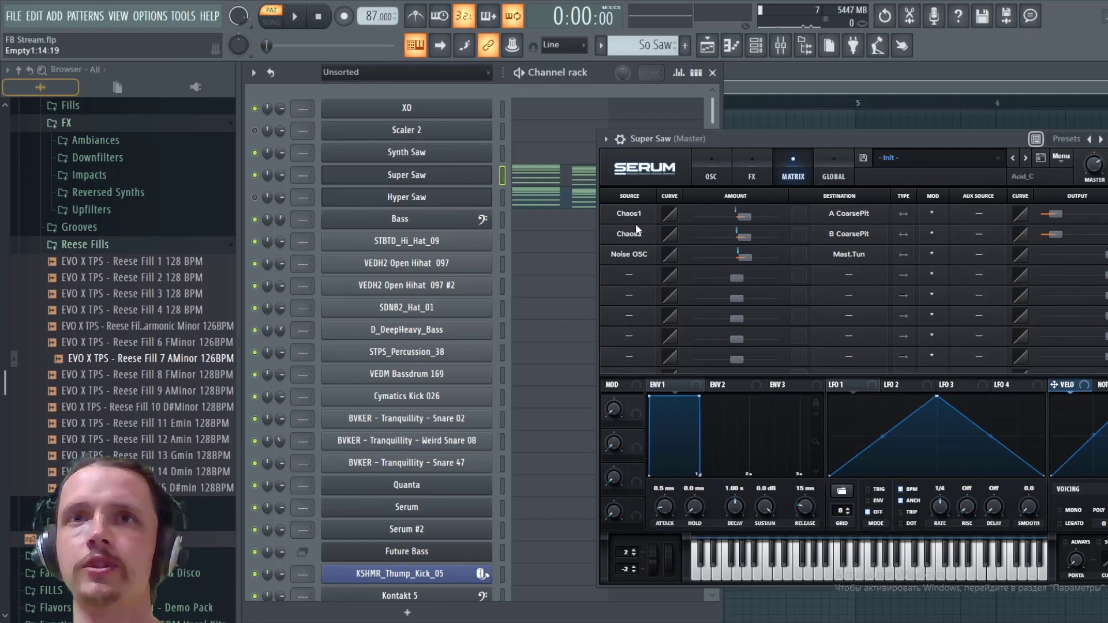
pyautogui.click(632, 280)
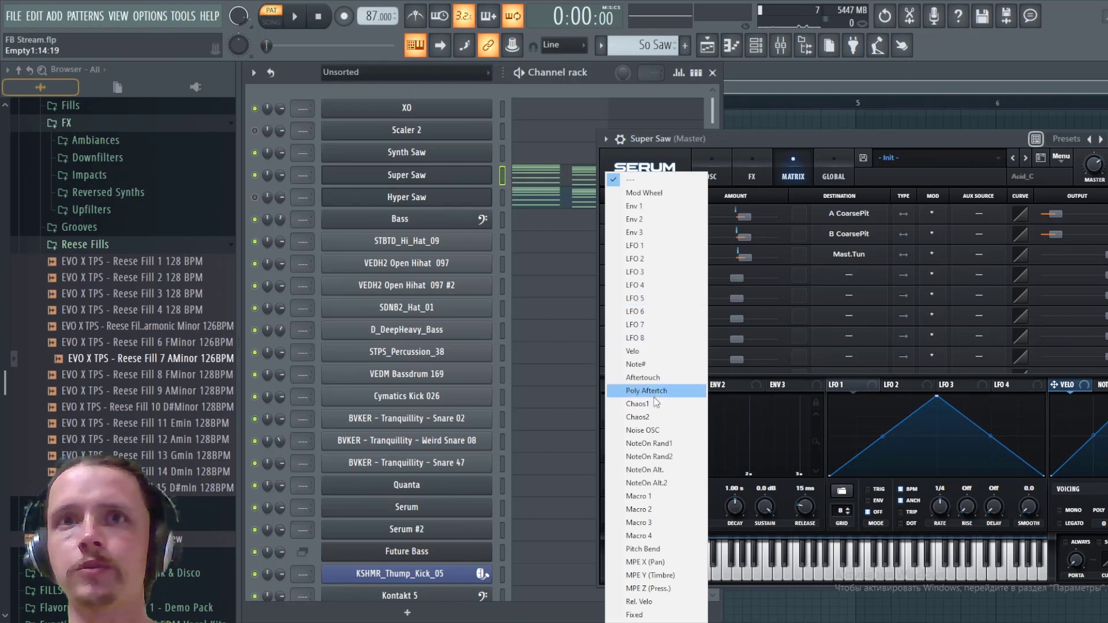
pyautogui.click(652, 434)
pyautogui.click(626, 292)
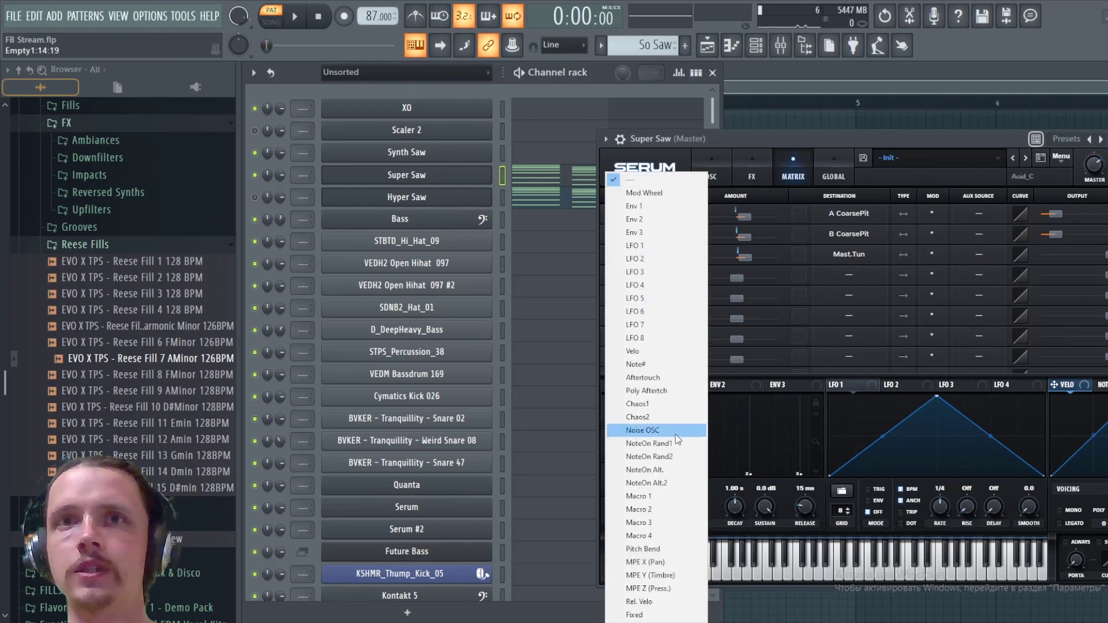
pyautogui.click(673, 432)
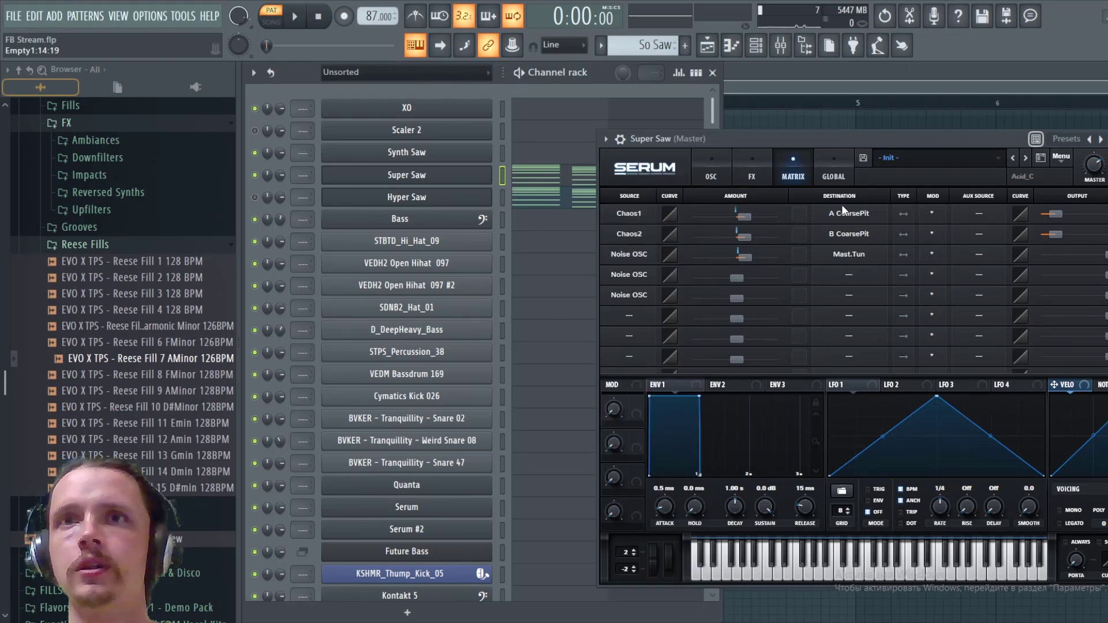
# - Assign A CoarsePit as the fourth matrix slot's destination and B CoarsePit as the fifth's
pyautogui.click(843, 274)
pyautogui.moveTo(865, 297)
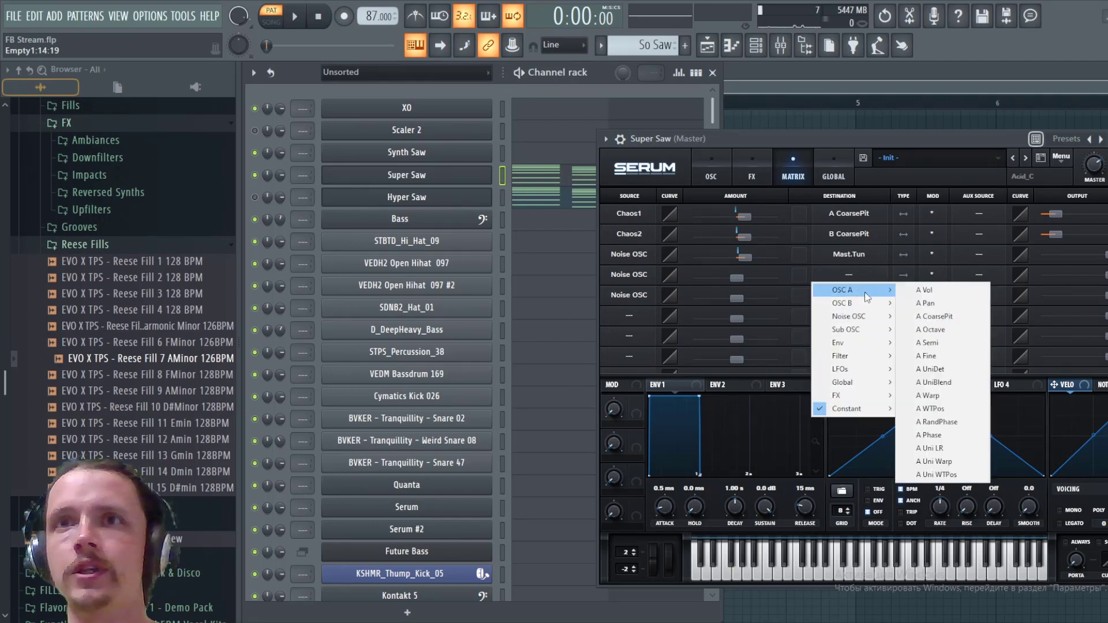
pyautogui.click(917, 316)
pyautogui.click(854, 292)
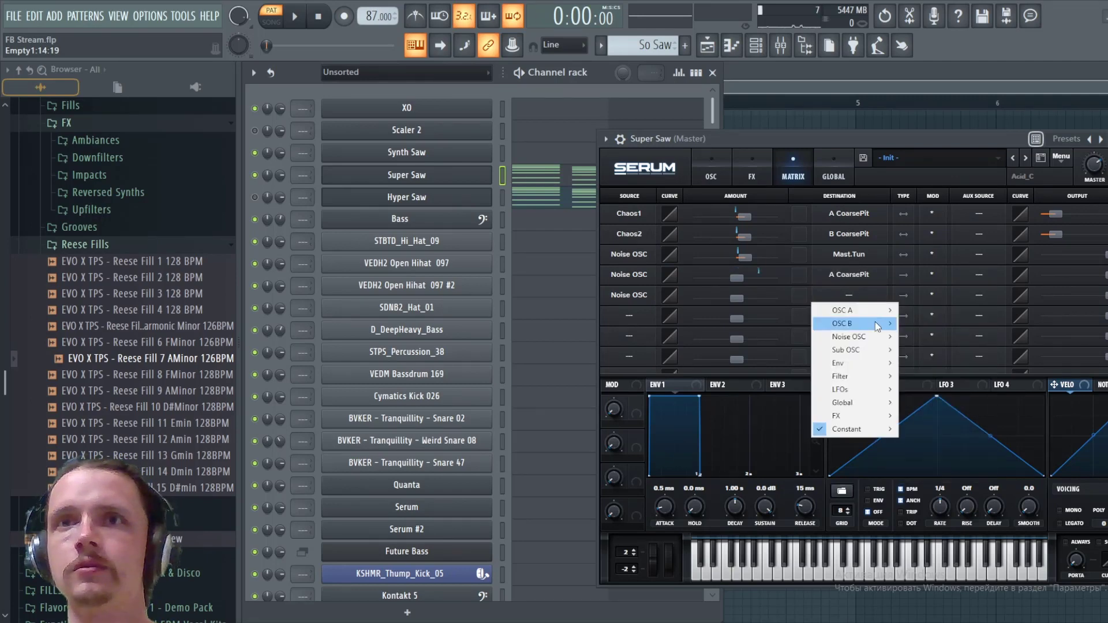
pyautogui.moveTo(877, 327)
pyautogui.click(921, 348)
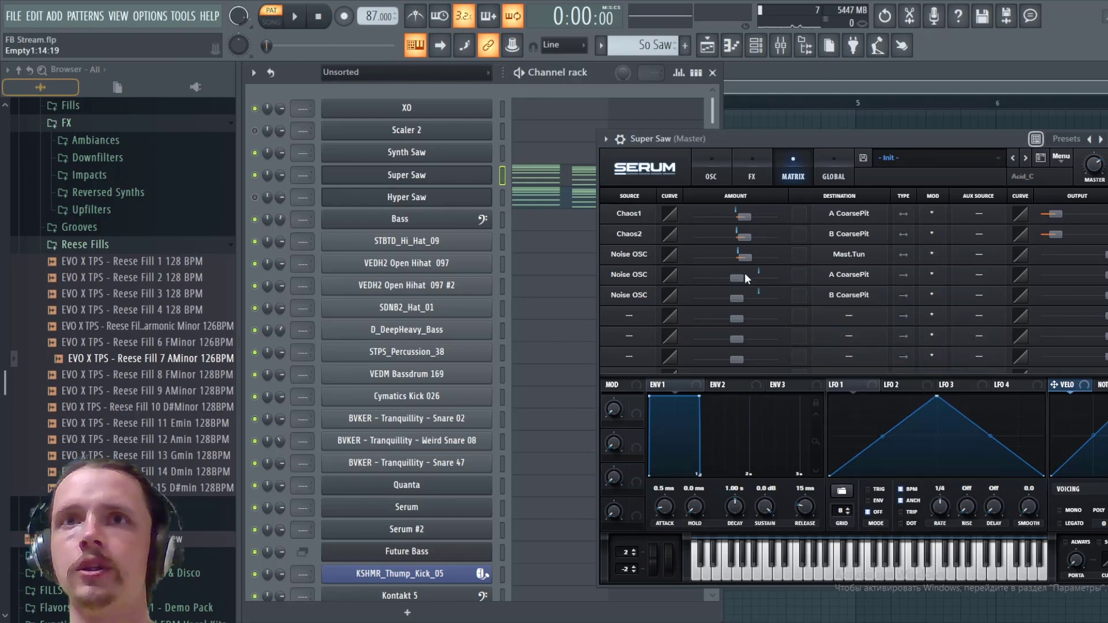
# - Set the noise modulation amounts for A CoarsePit and B CoarsePit to -19 and audition the pattern
pyautogui.moveTo(739, 278); pyautogui.dragTo(726, 279)
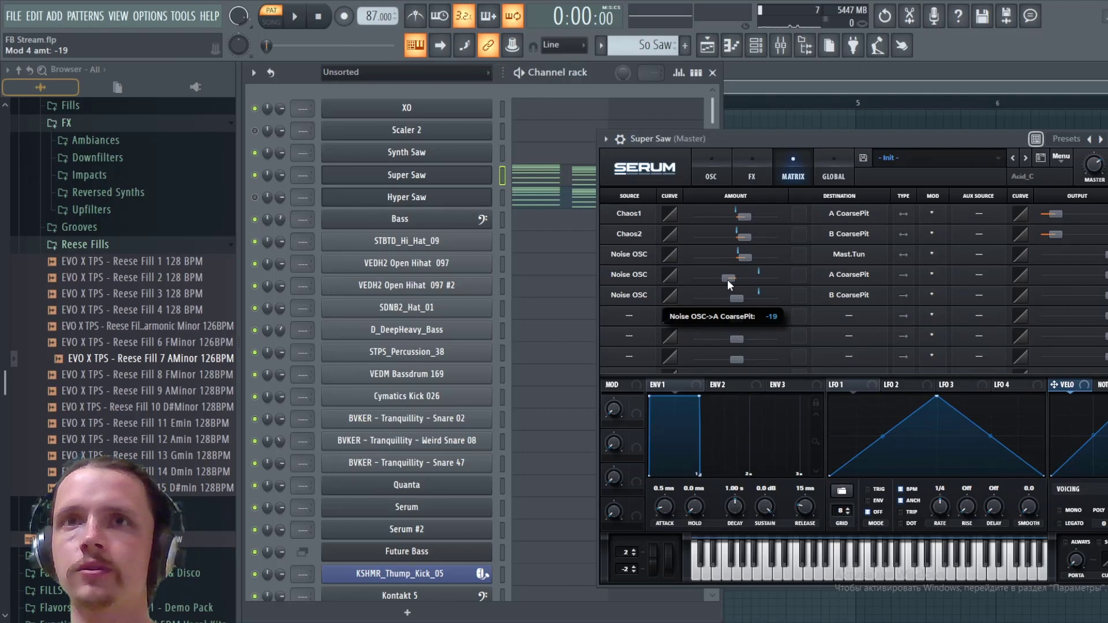
pyautogui.moveTo(736, 297); pyautogui.dragTo(728, 296)
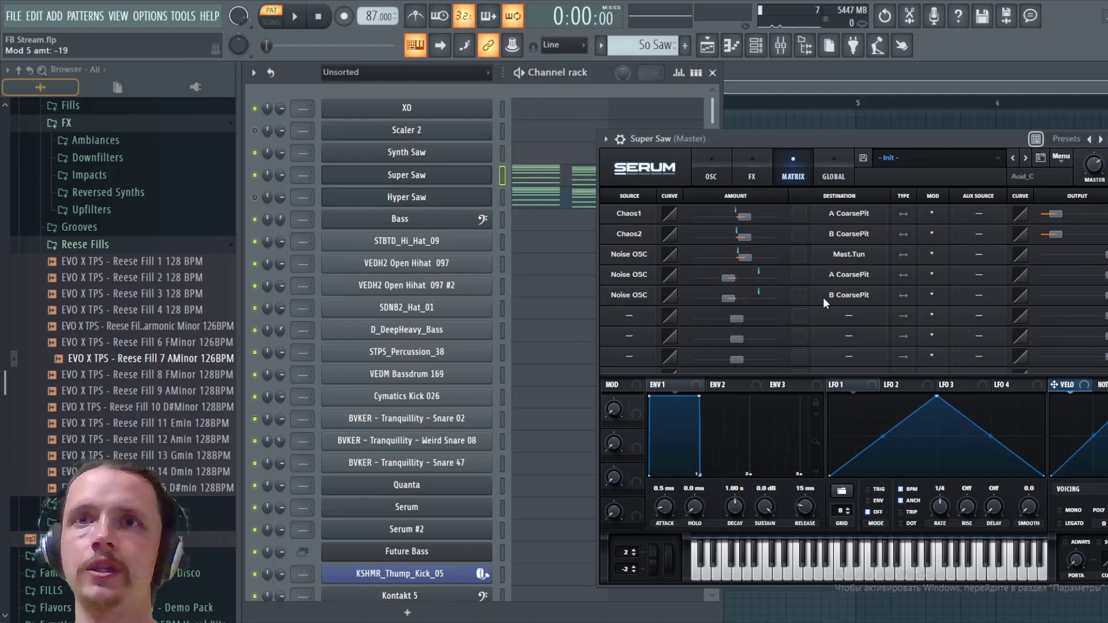
pyautogui.click(712, 165)
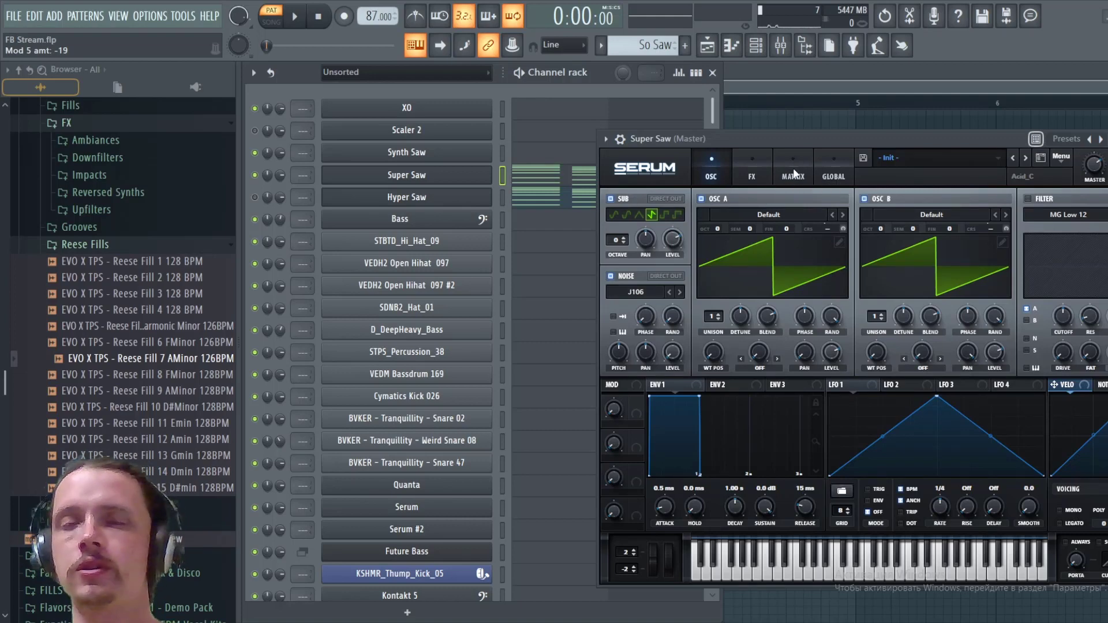
pyautogui.press('space')
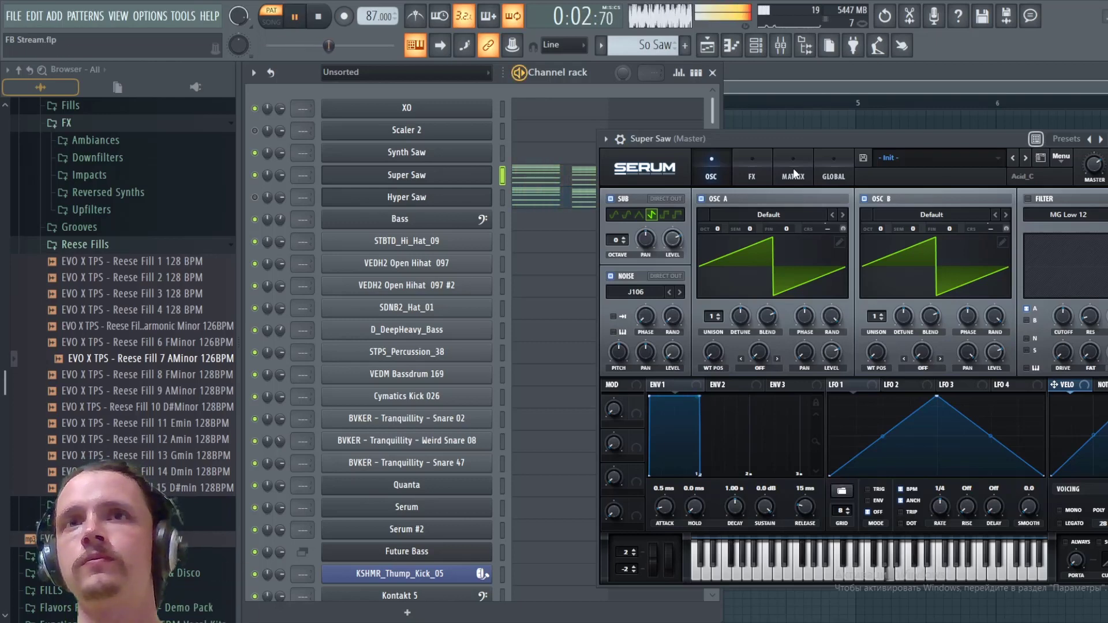
pyautogui.press('space')
# - Bypass the Noise OSC modulations of A CoarsePit and B CoarsePit and audition the pattern for comparison
pyautogui.click(792, 168)
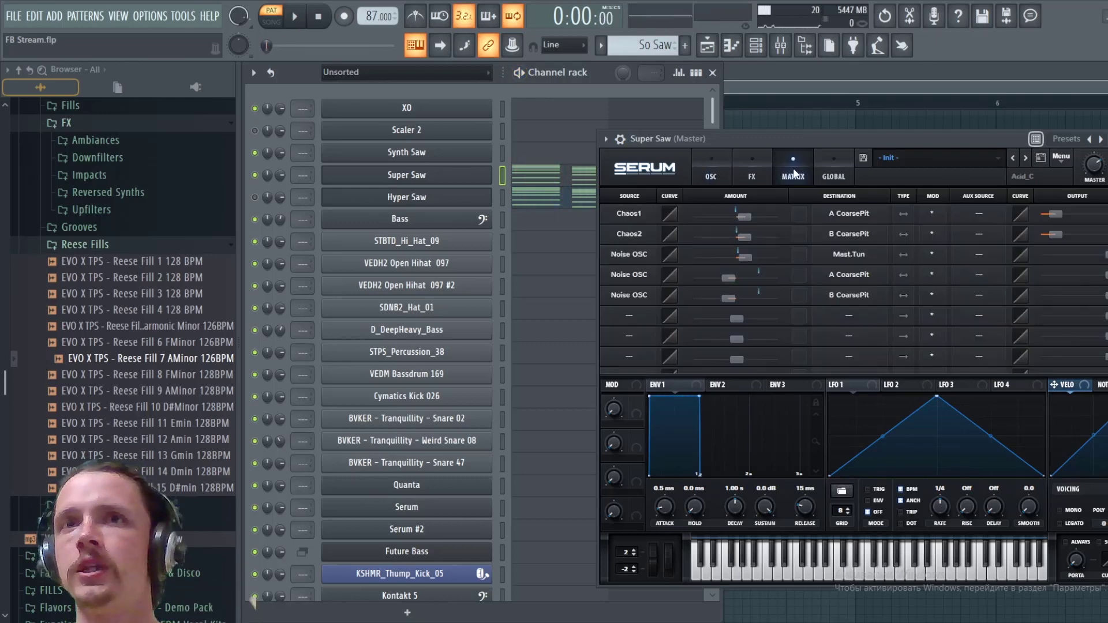
pyautogui.click(931, 279)
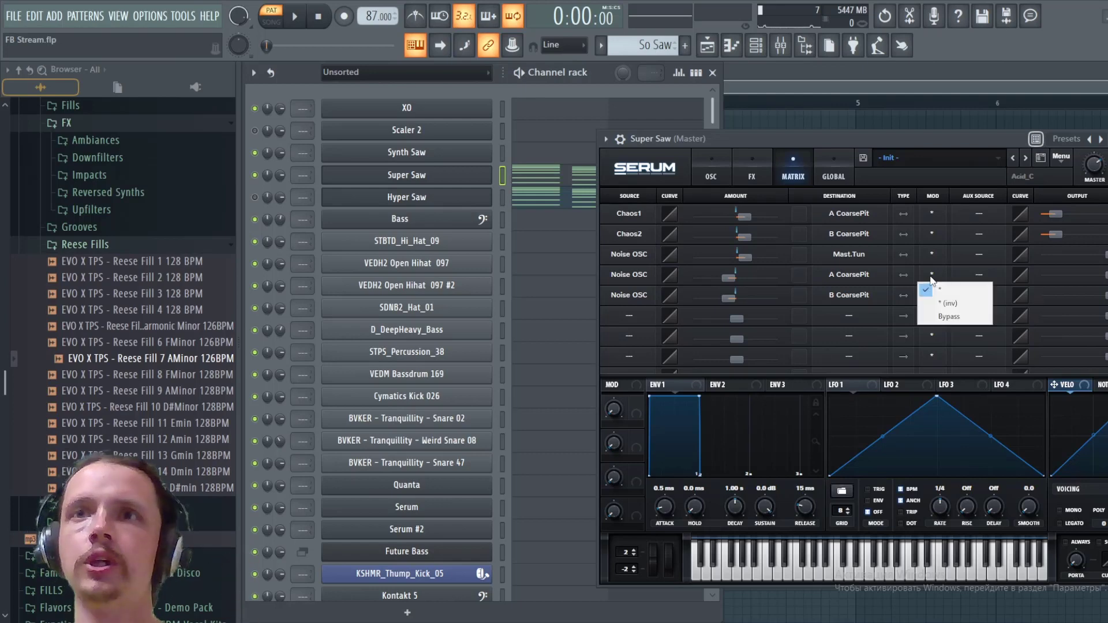
pyautogui.click(939, 316)
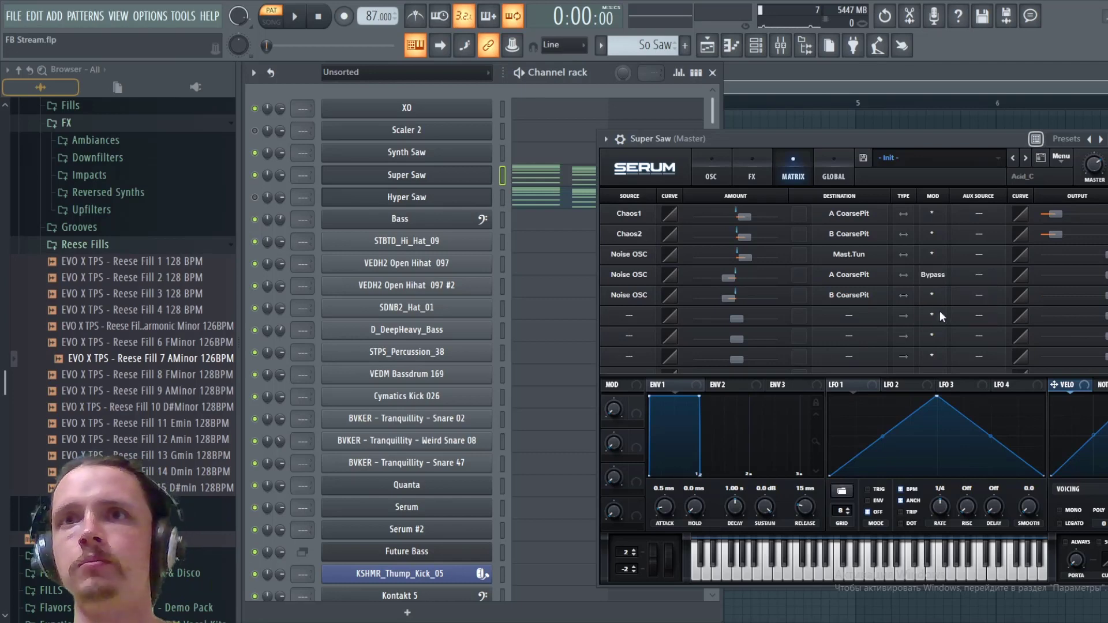
pyautogui.click(932, 296)
pyautogui.click(941, 331)
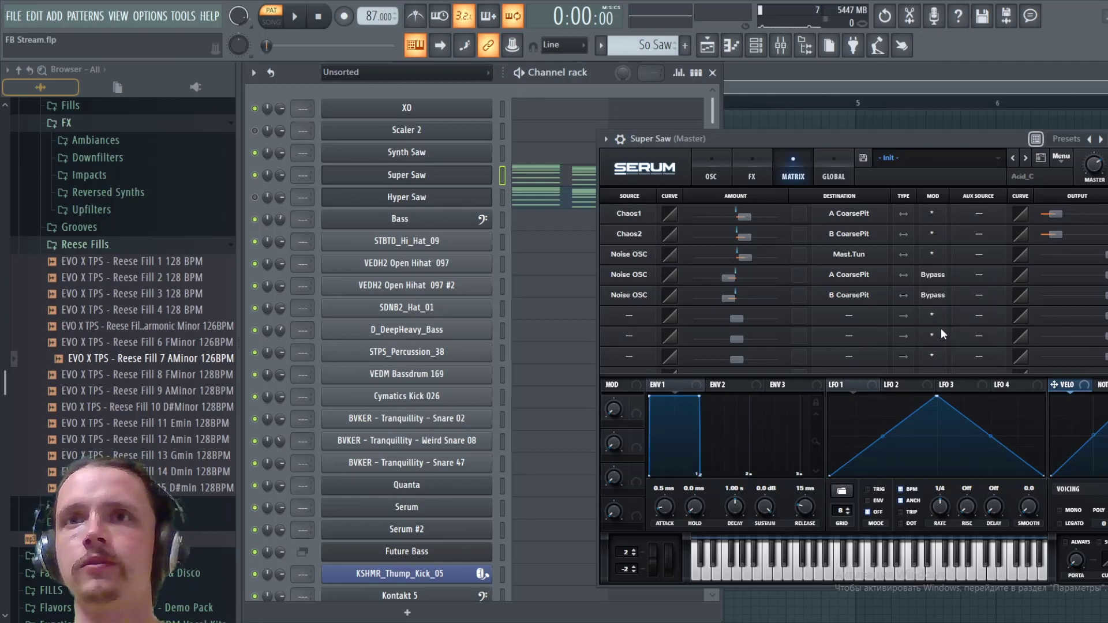
pyautogui.press('space')
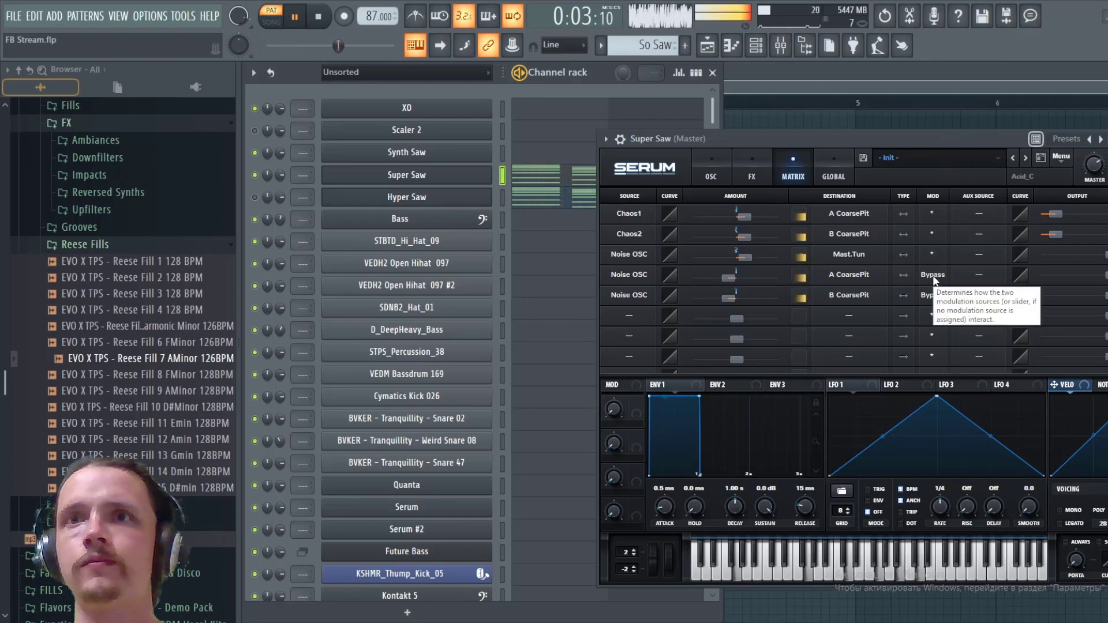
pyautogui.press('space')
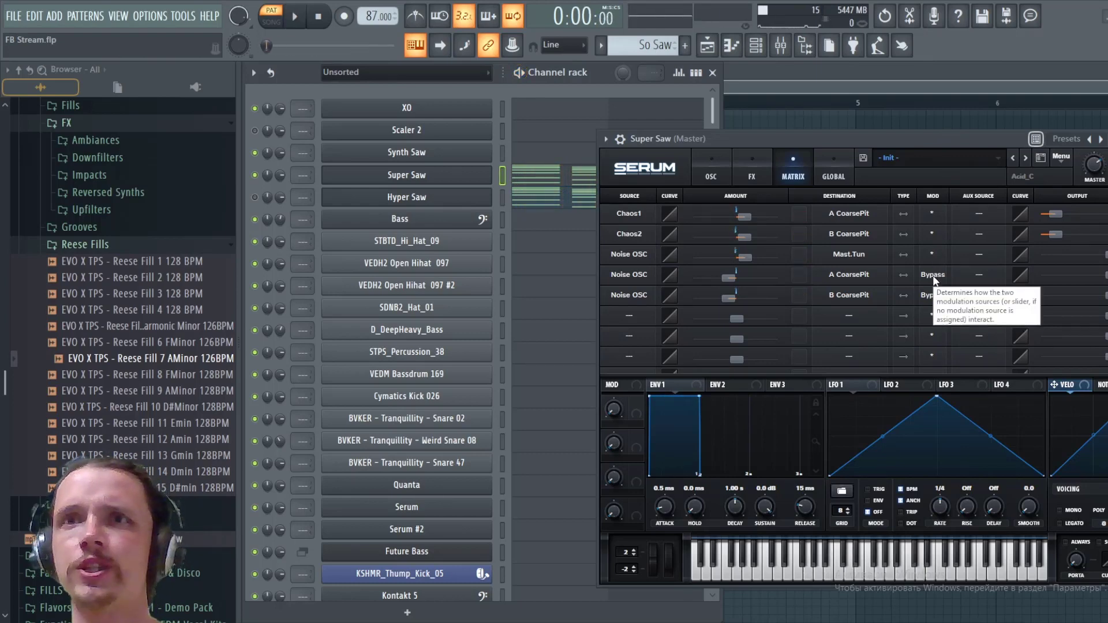
# - Remove the bypass from both Noise OSC coarse pitch modulations by restoring the * mode, and audition the pattern again
pyautogui.click(935, 277)
pyautogui.click(937, 290)
pyautogui.click(936, 299)
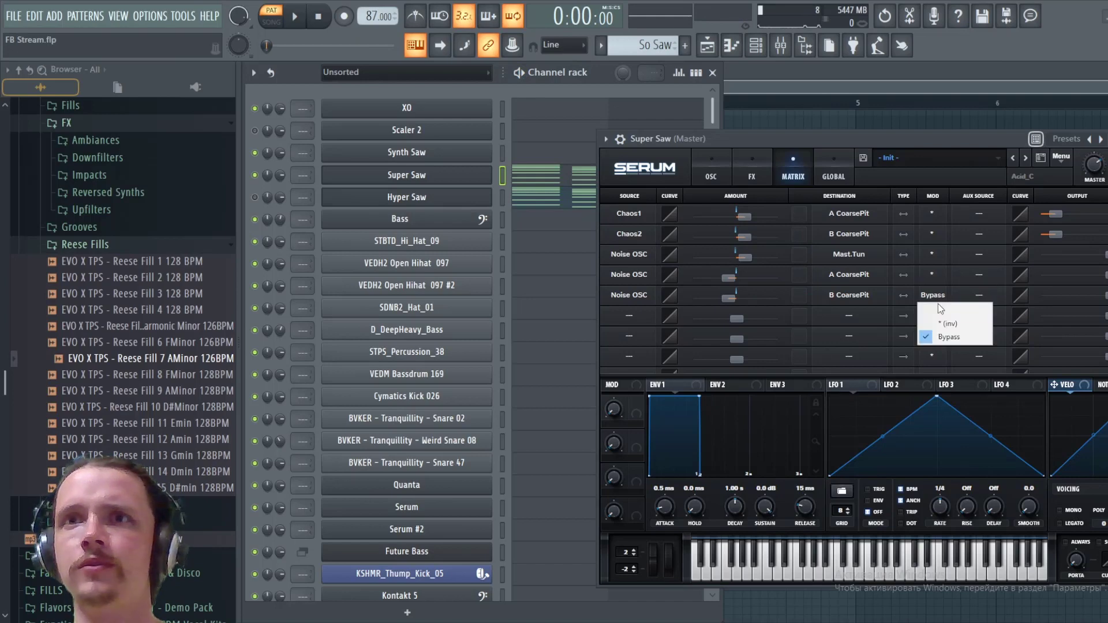
pyautogui.click(942, 310)
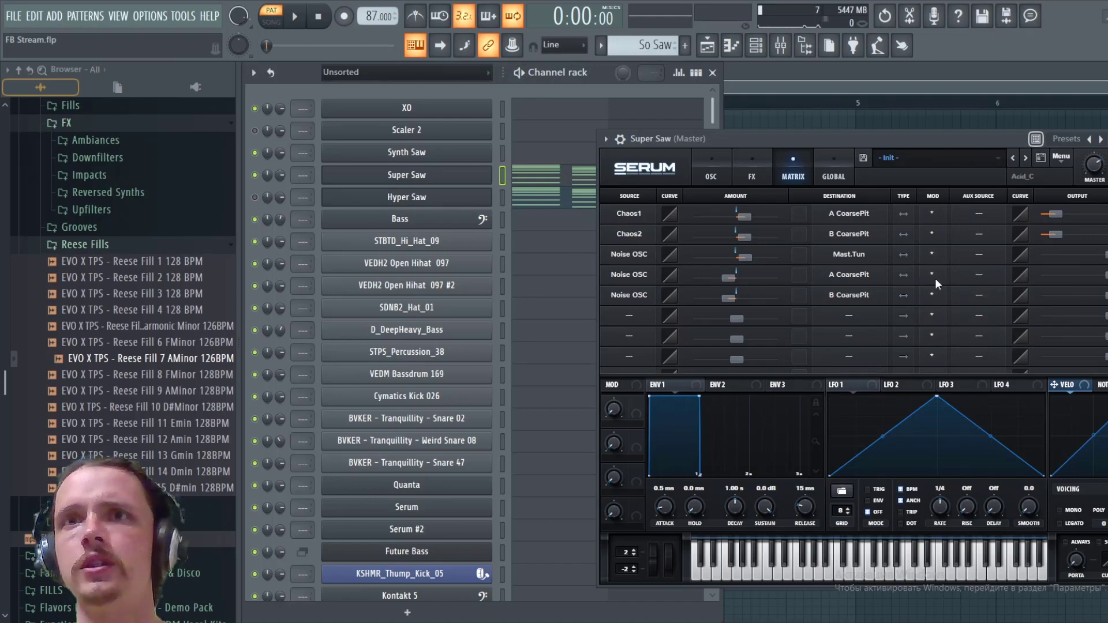
pyautogui.press('space')
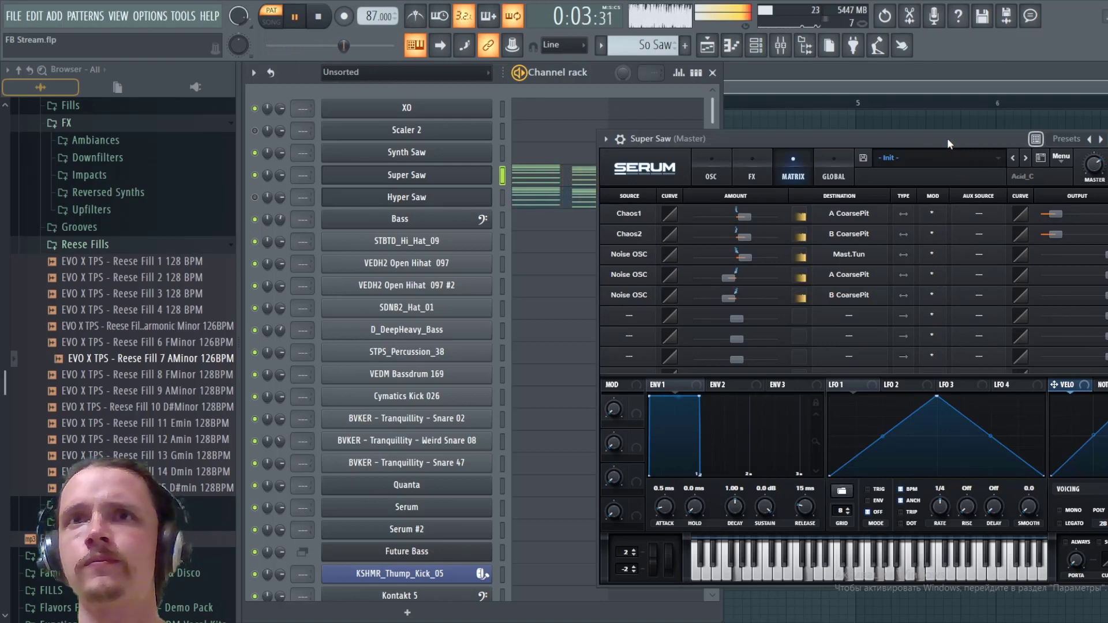
pyautogui.press('space')
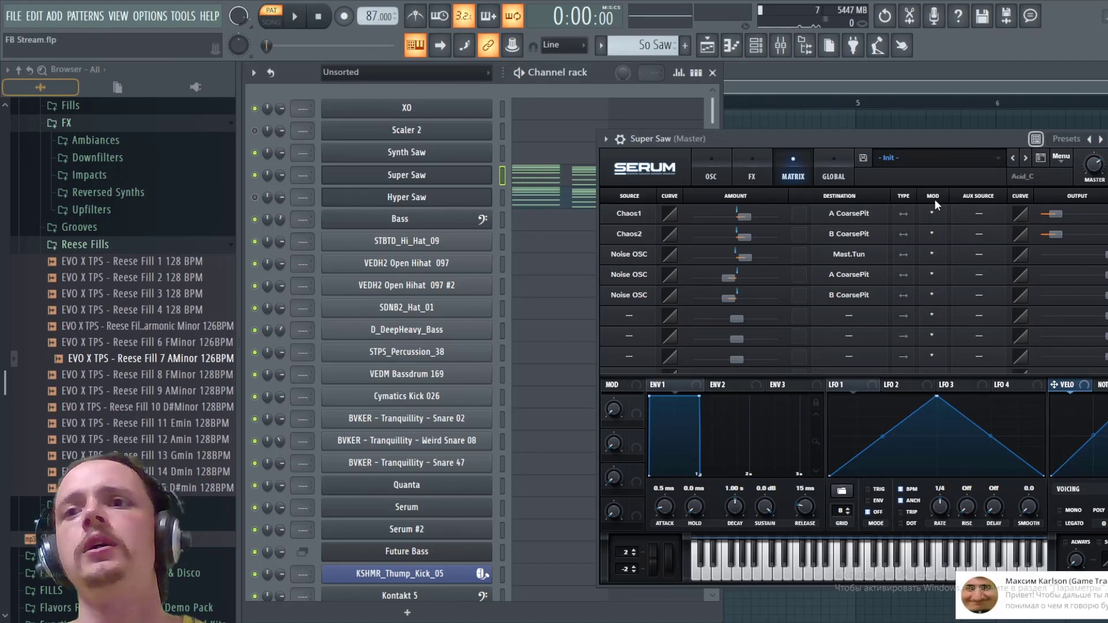
# - Set Env 1's sustain to -3.1 dB and decay to 108 ms, and audition the pattern
pyautogui.click(712, 168)
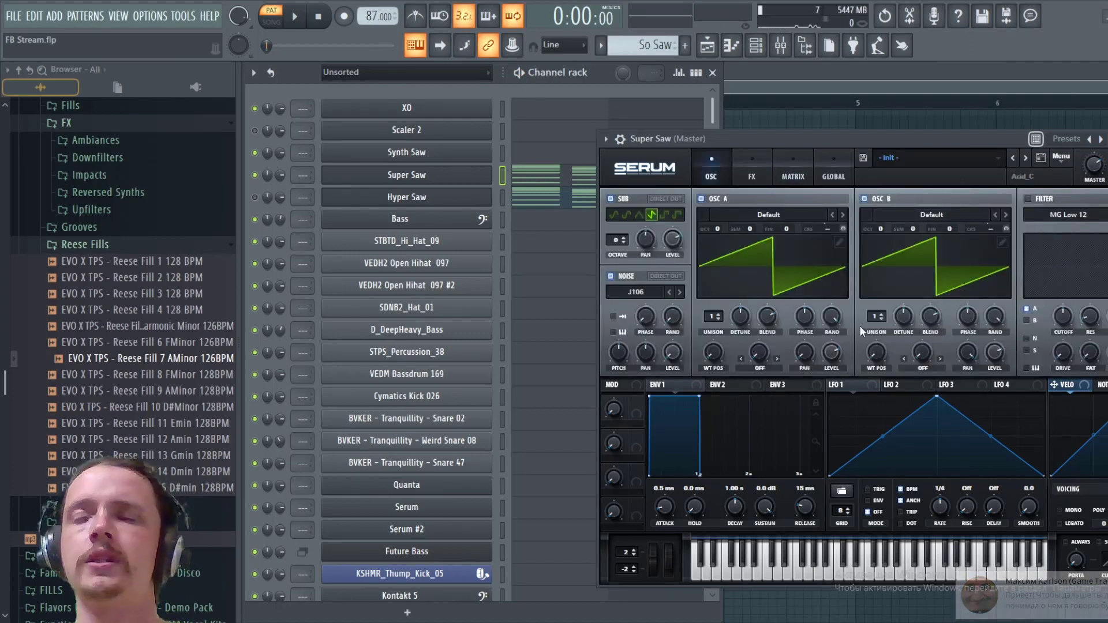
pyautogui.moveTo(766, 507); pyautogui.dragTo(770, 540)
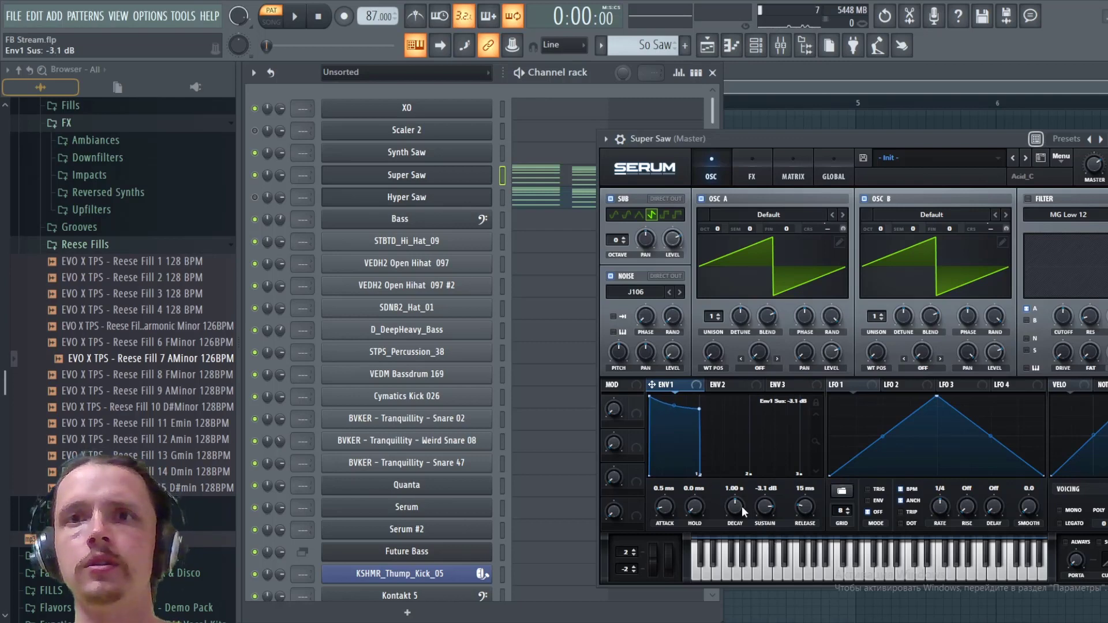
pyautogui.moveTo(742, 506); pyautogui.dragTo(748, 540)
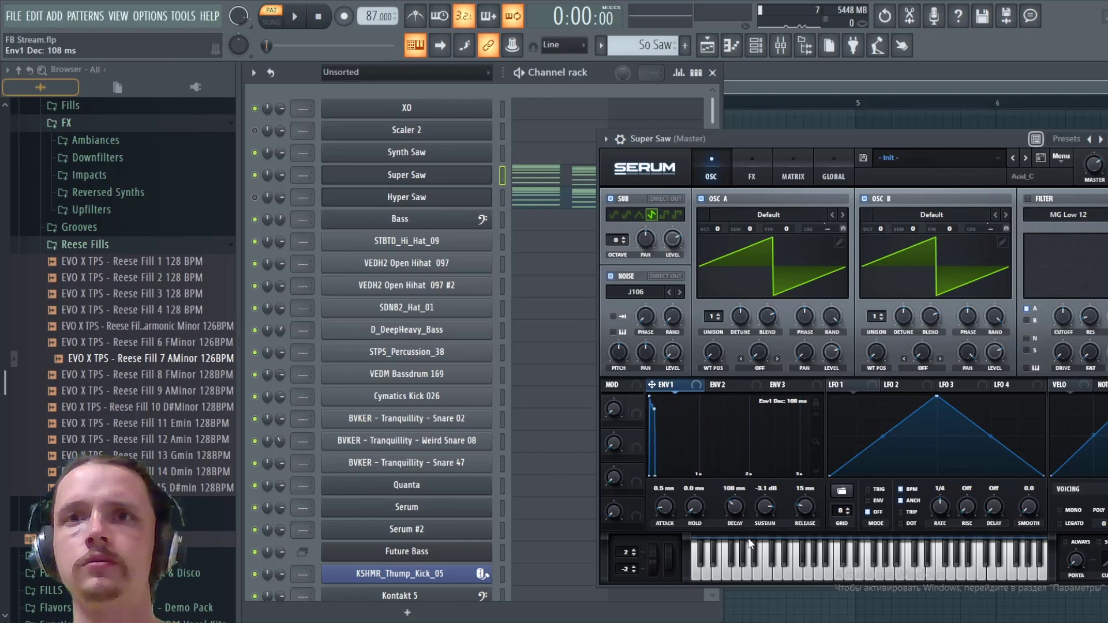
pyautogui.press('space')
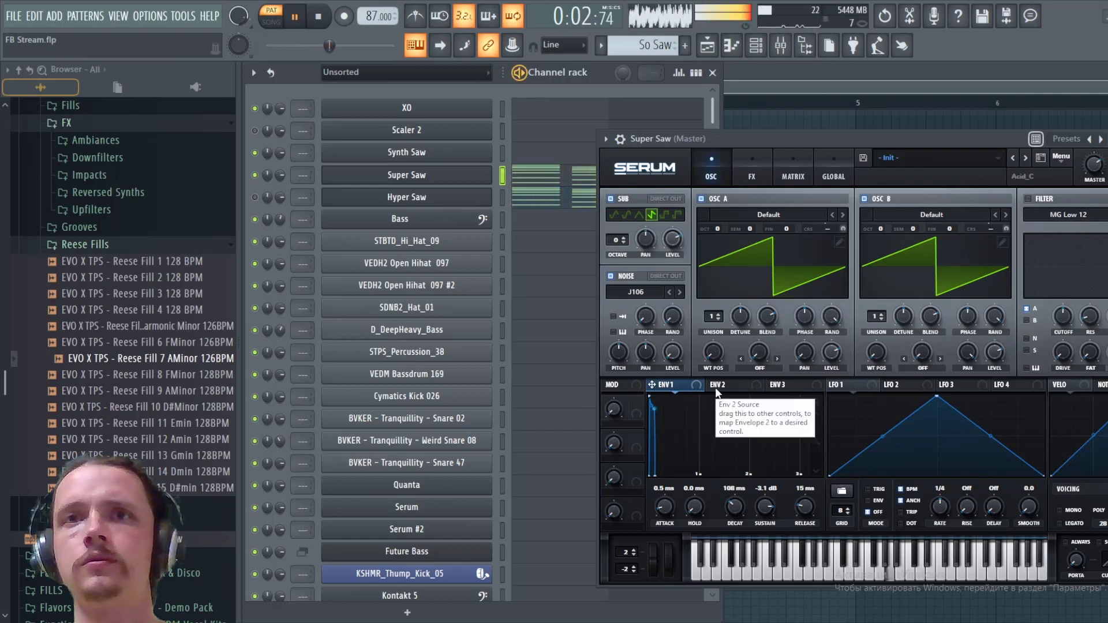
pyautogui.press('space')
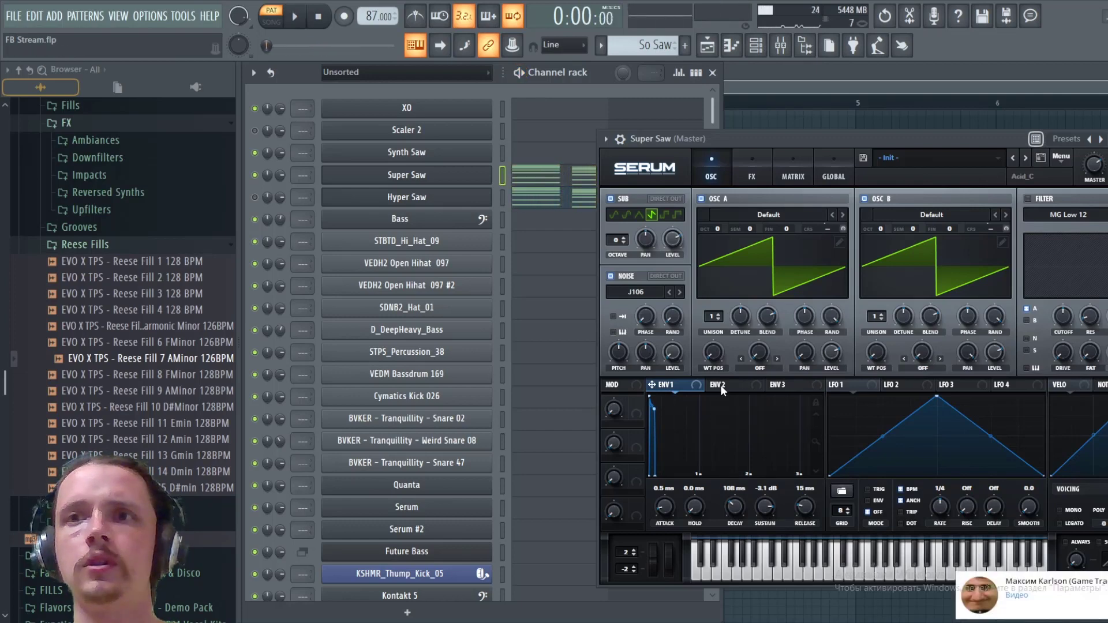
# - Set Env 2's sustain to 0% and its decay to 15 ms
pyautogui.click(721, 386)
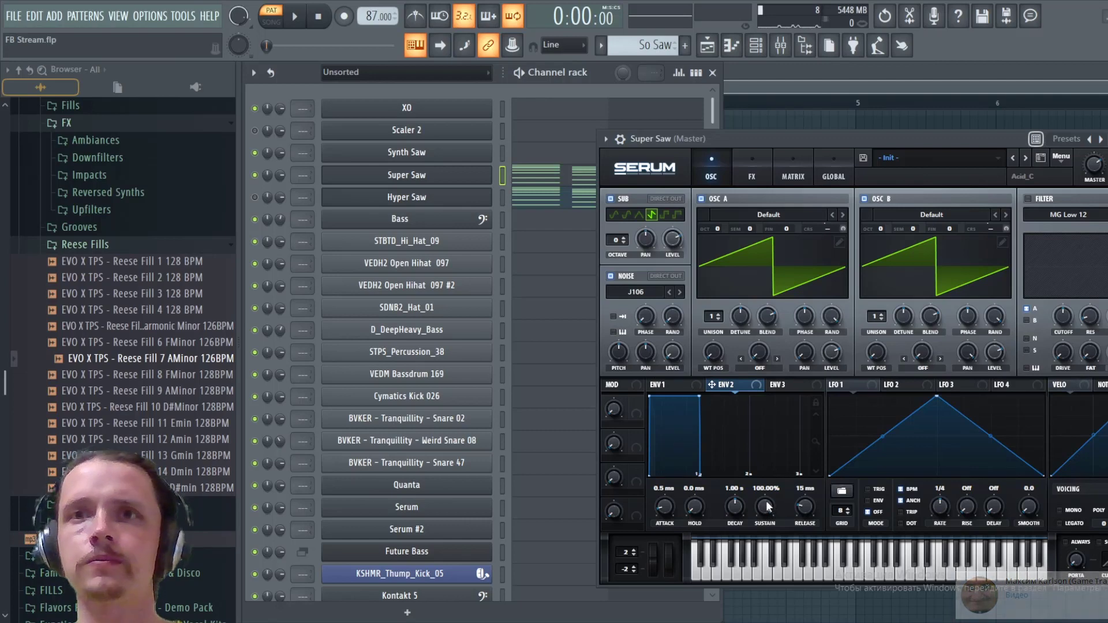
pyautogui.moveTo(766, 508); pyautogui.dragTo(766, 559)
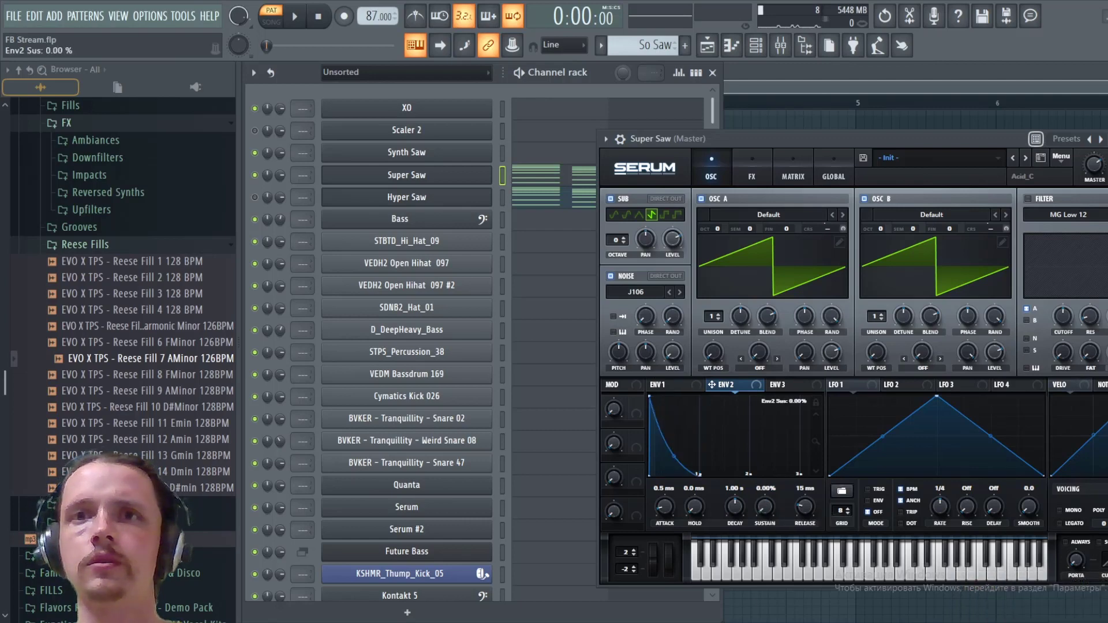
pyautogui.moveTo(736, 507); pyautogui.dragTo(750, 564)
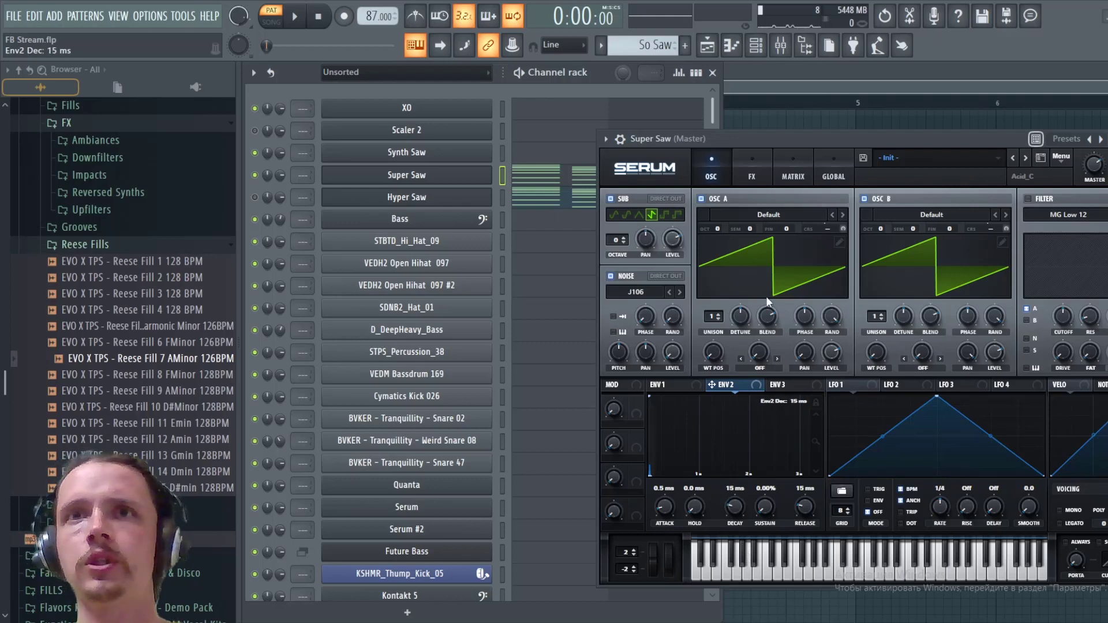
# - Assign Env 2 as the sixth matrix slot's source and Mast.Tun as its destination
pyautogui.click(786, 174)
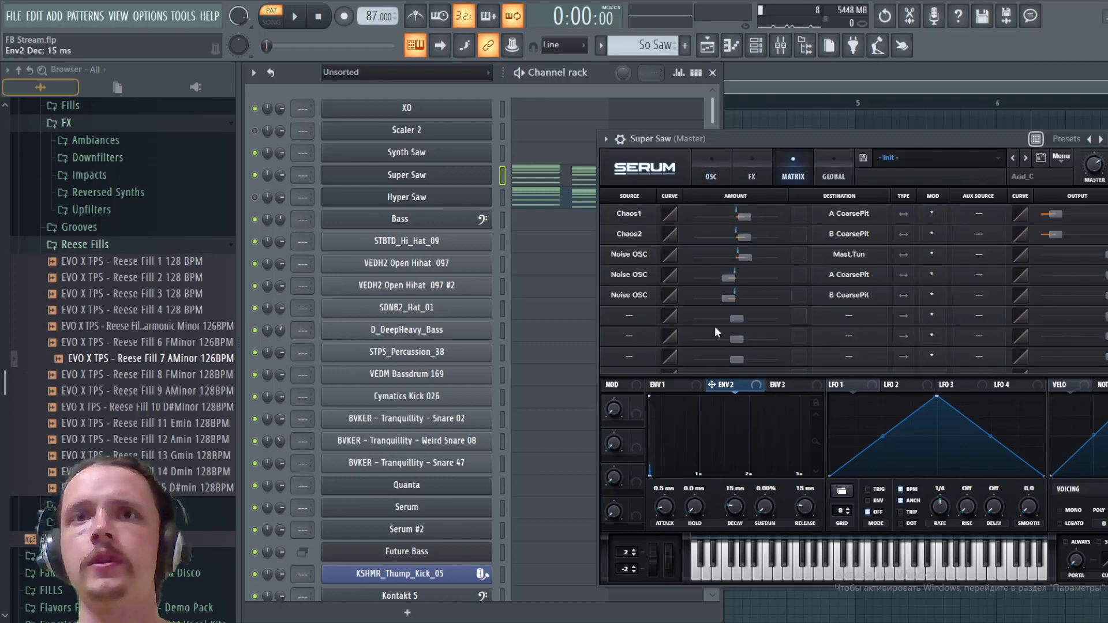
pyautogui.click(635, 319)
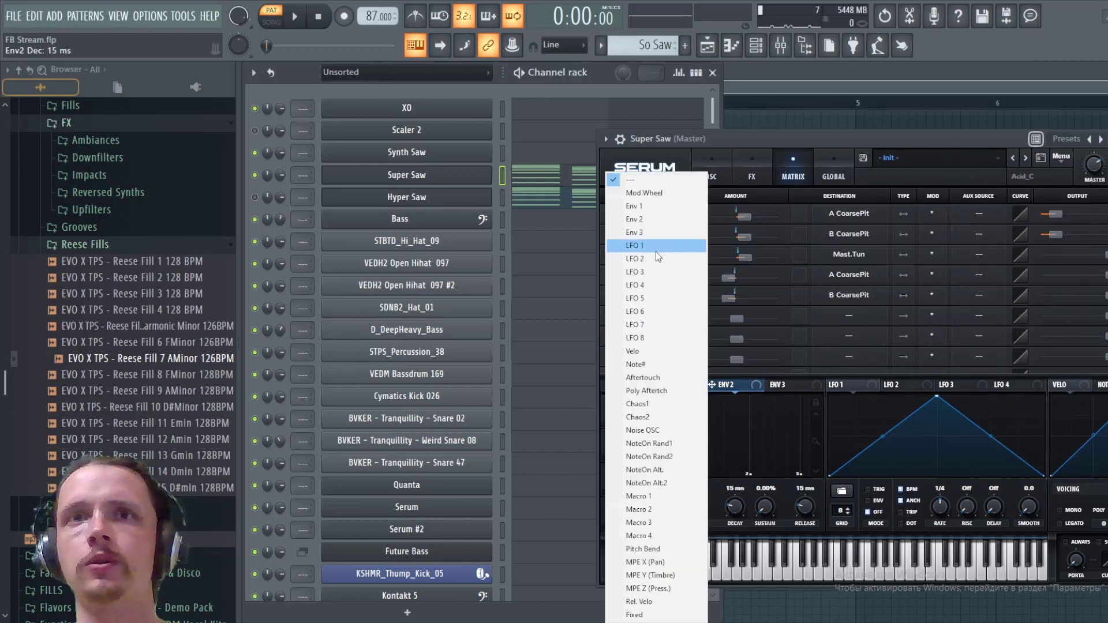
pyautogui.click(655, 225)
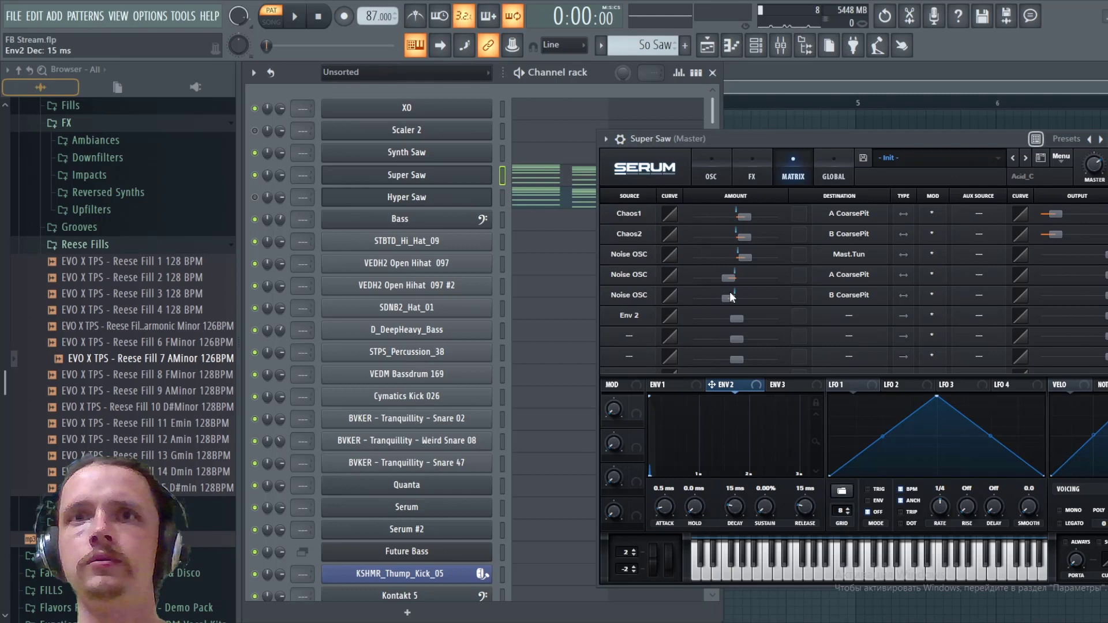
pyautogui.click(843, 314)
pyautogui.moveTo(877, 427)
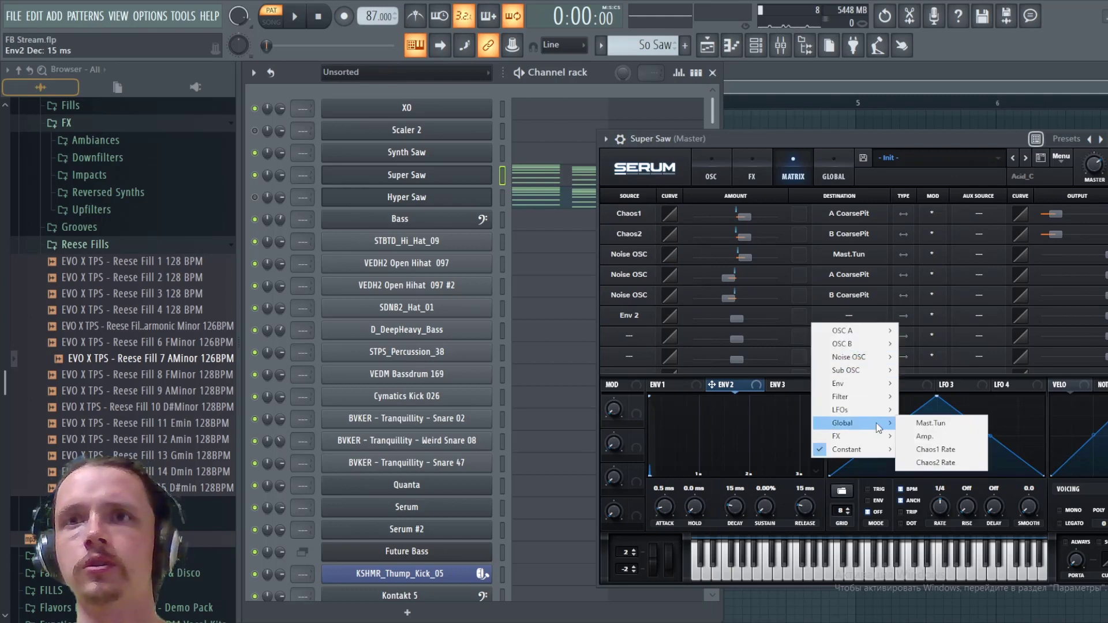
pyautogui.click(930, 424)
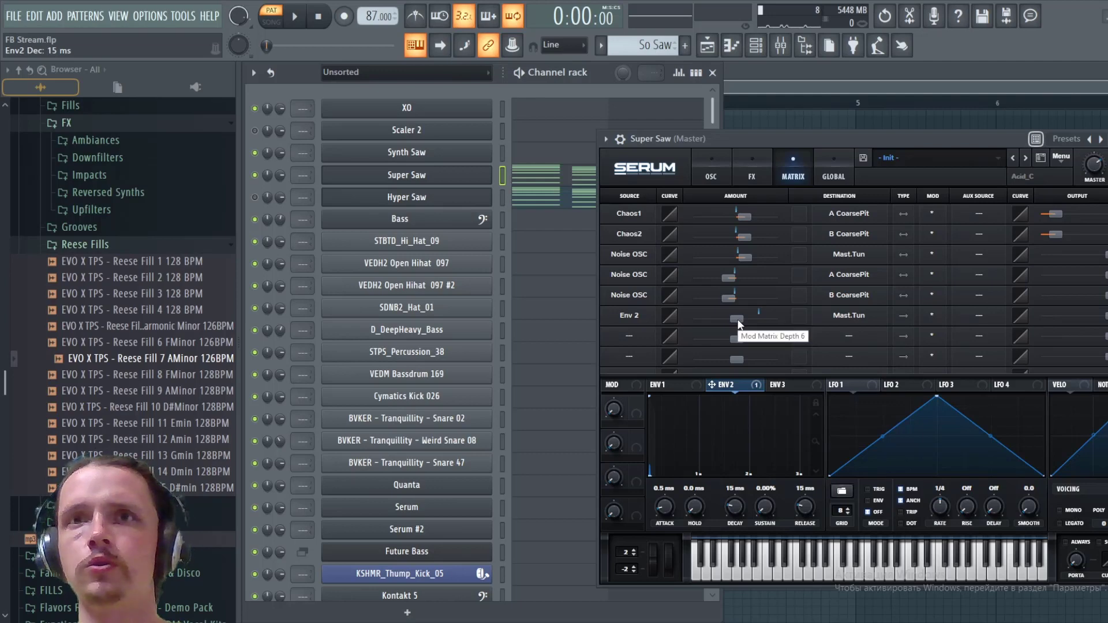
# - Raise the Env 2 modulation amount on Mast.Tun slightly above zero while auditioning the pattern
pyautogui.press('space')
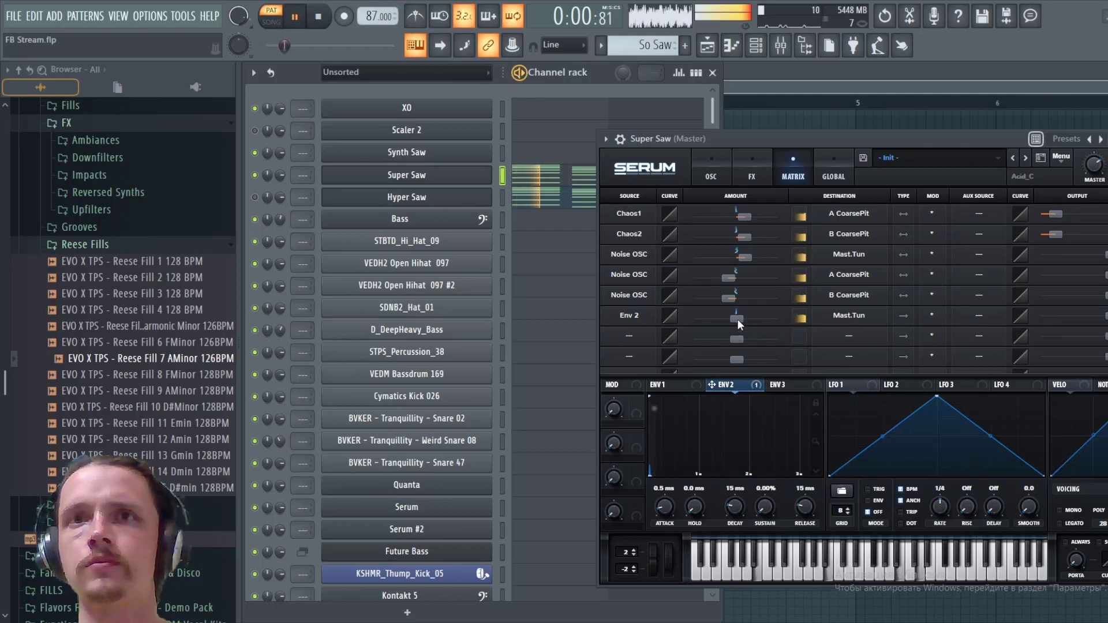
pyautogui.moveTo(738, 319); pyautogui.dragTo(743, 320)
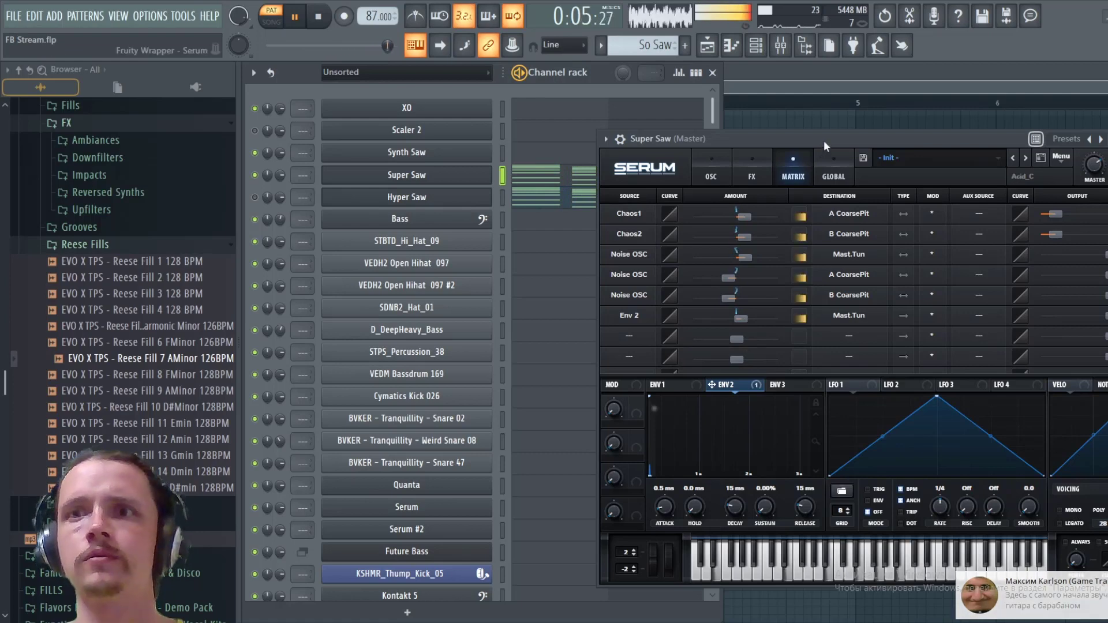
pyautogui.press('space')
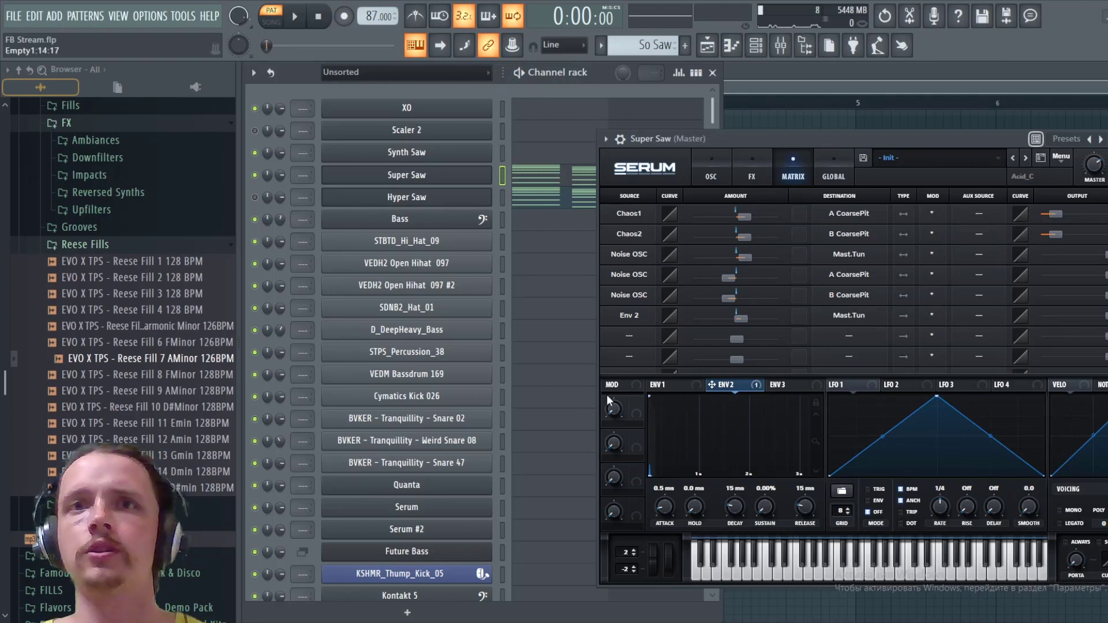
# - Assign Macro 1 as the aux source for both Chaos and all three Noise OSC modulation slots
pyautogui.click(982, 214)
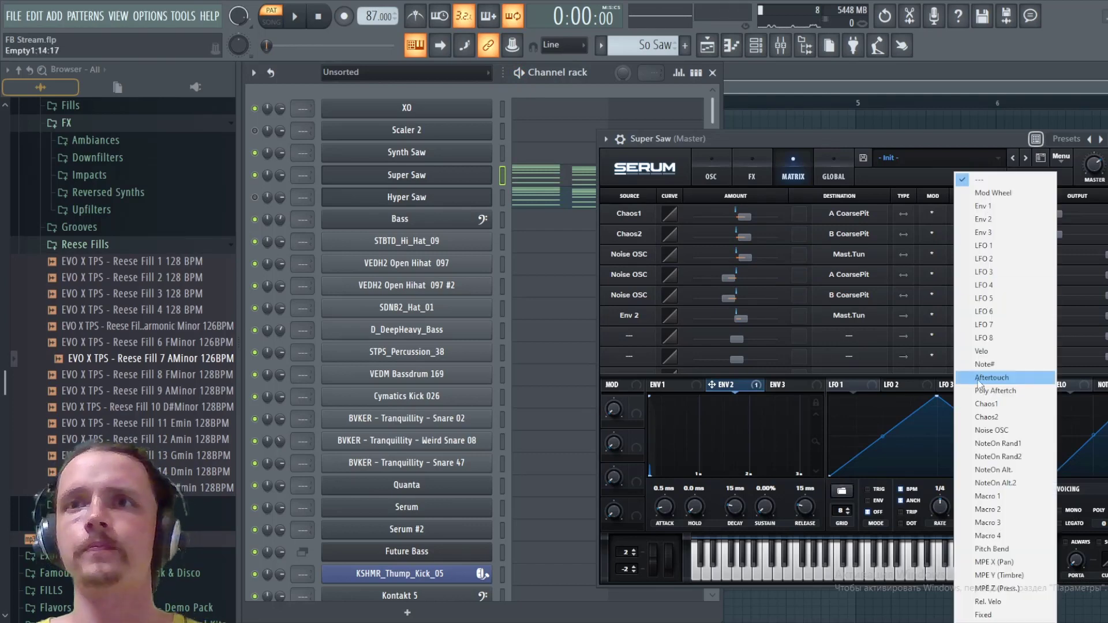
pyautogui.click(994, 497)
pyautogui.click(981, 254)
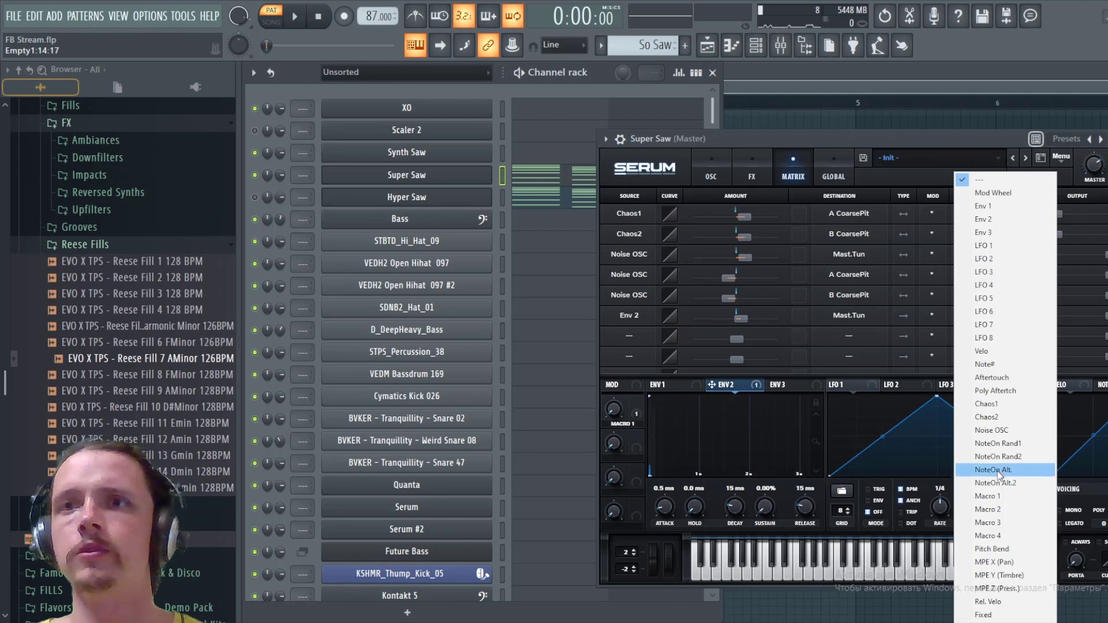
pyautogui.click(1001, 500)
pyautogui.click(984, 248)
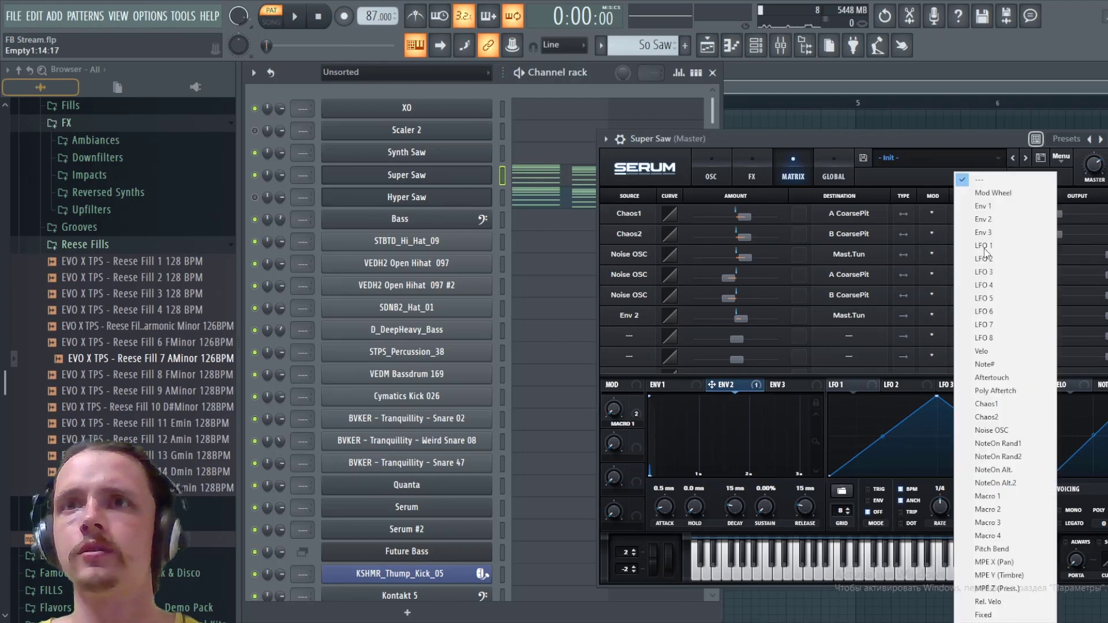
pyautogui.click(1000, 496)
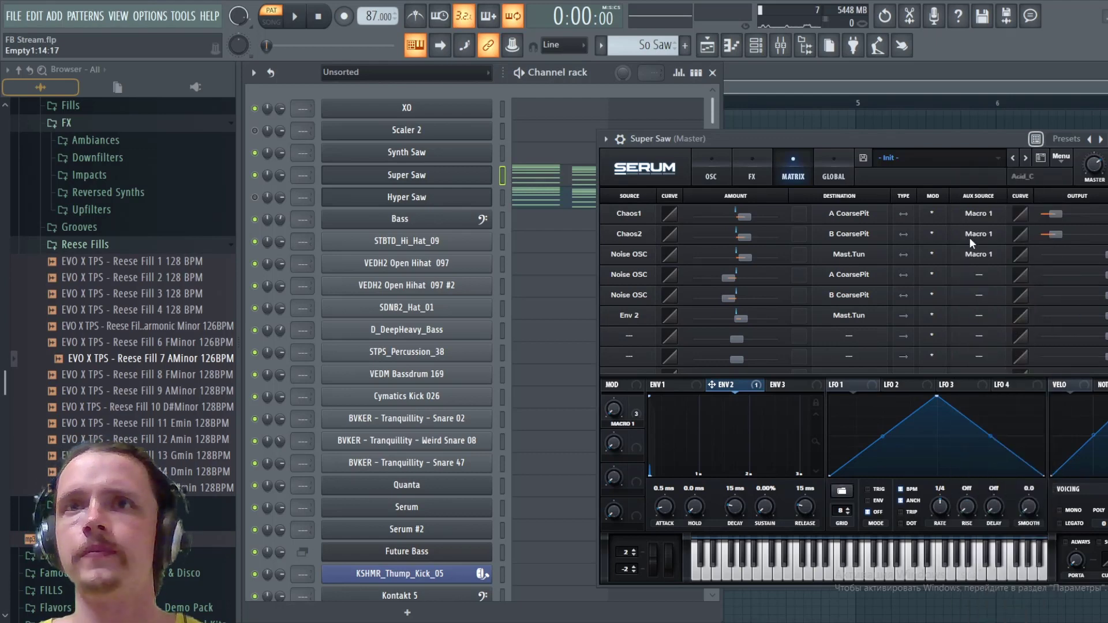
pyautogui.click(983, 278)
pyautogui.click(992, 497)
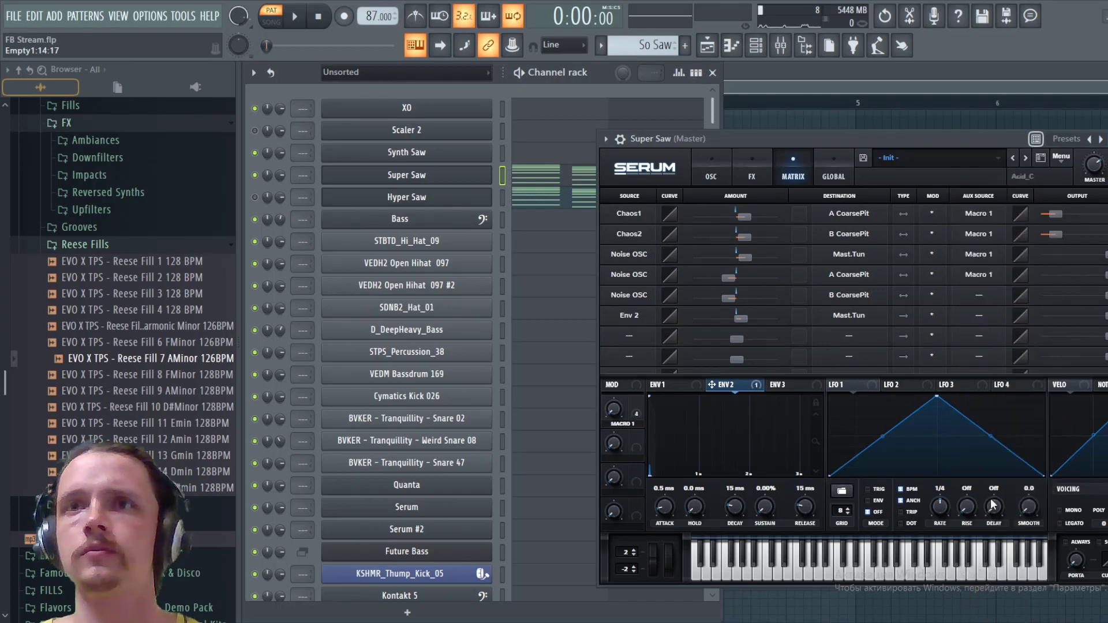
pyautogui.click(965, 292)
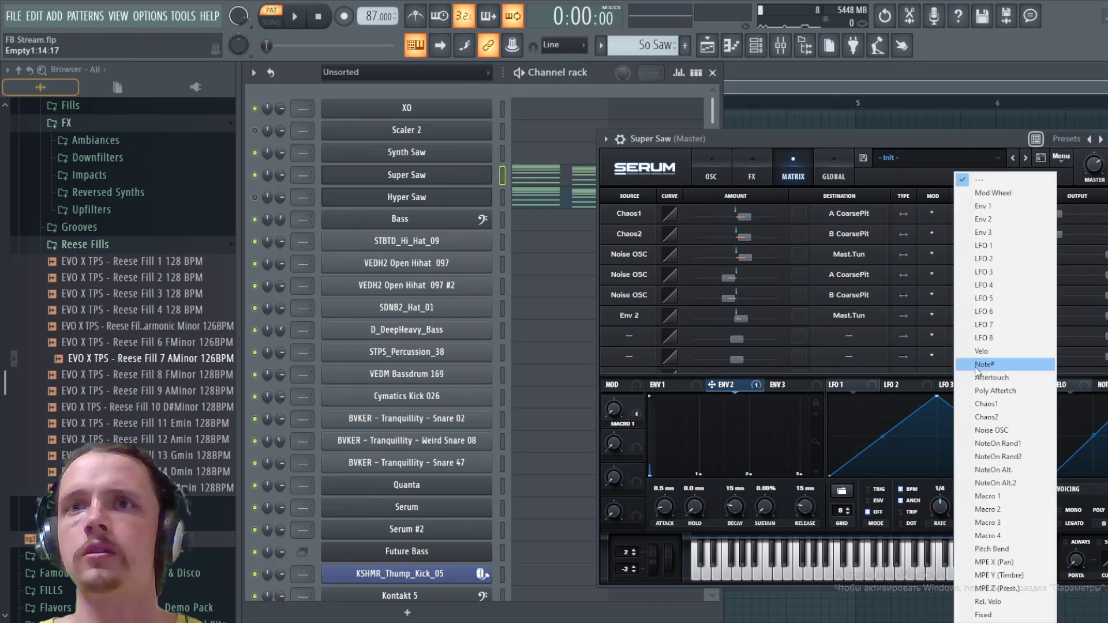
pyautogui.click(986, 496)
# - Rename Macro 1 as Detune
pyautogui.click(711, 176)
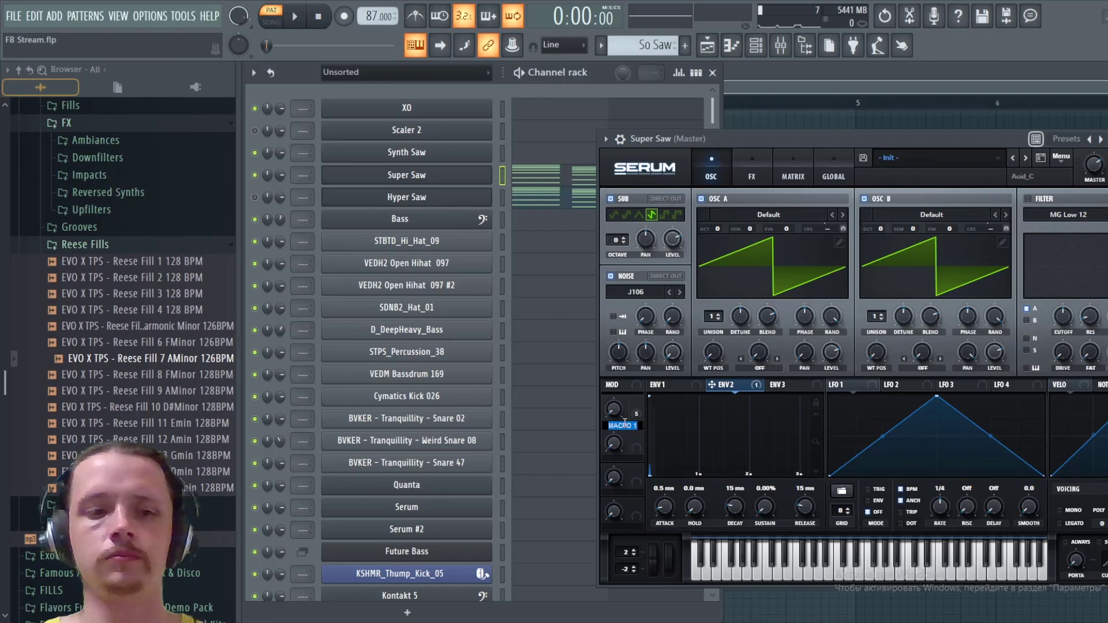
pyautogui.write('Detune')
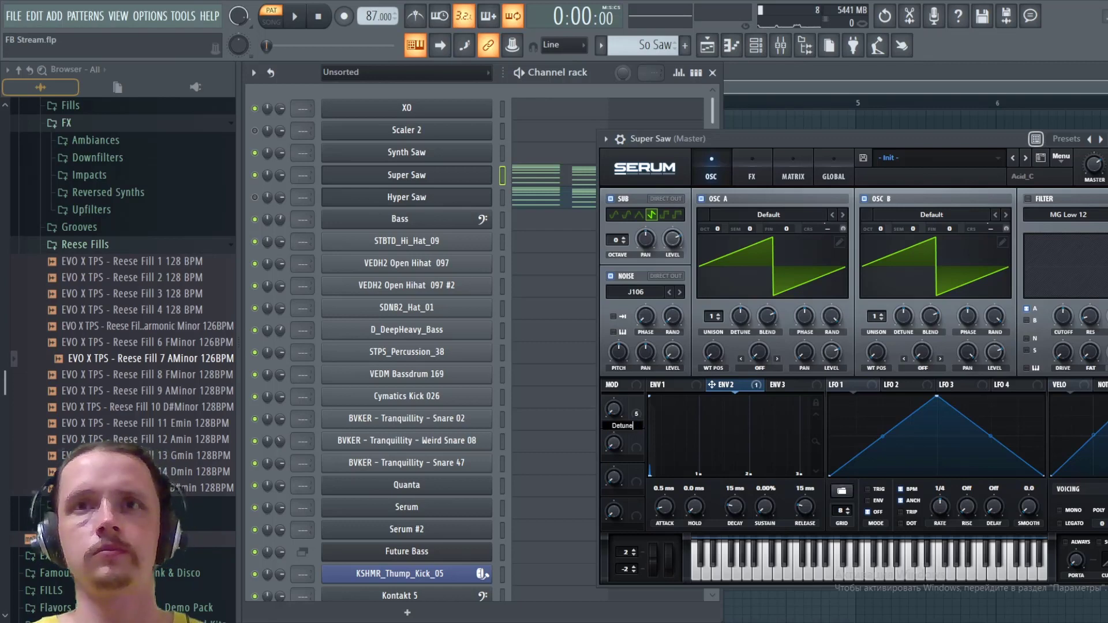
pyautogui.click(718, 136)
# - Audition the pattern while sweeping the Detune macro up to 85%, and set the macro to 18% after stopping playback
pyautogui.press('space')
pyautogui.moveTo(615, 409); pyautogui.dragTo(663, 340)
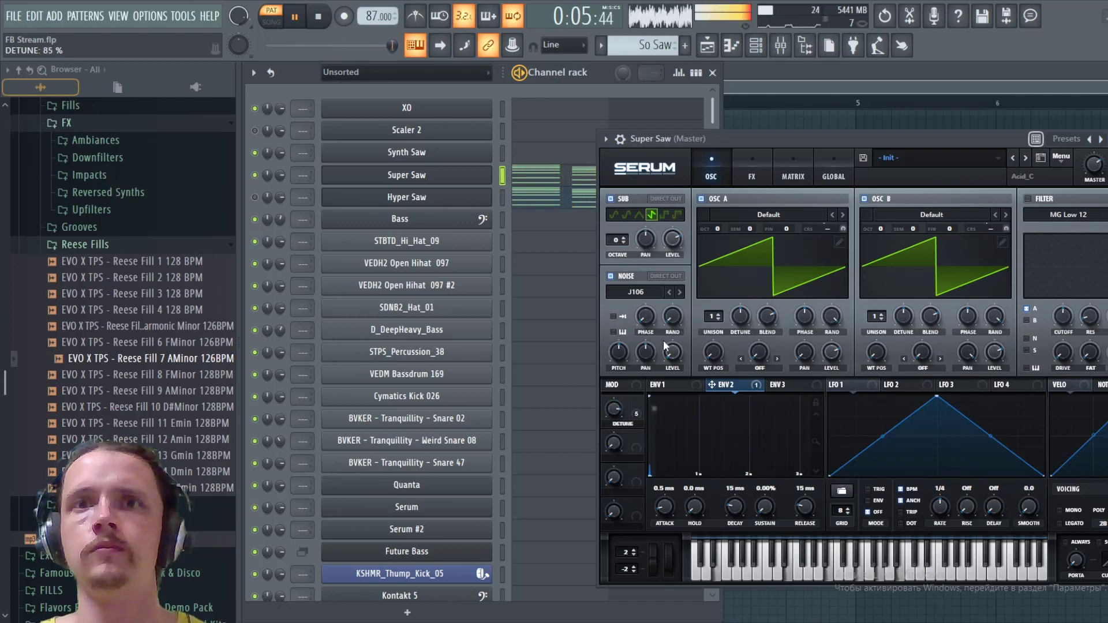
pyautogui.press('space')
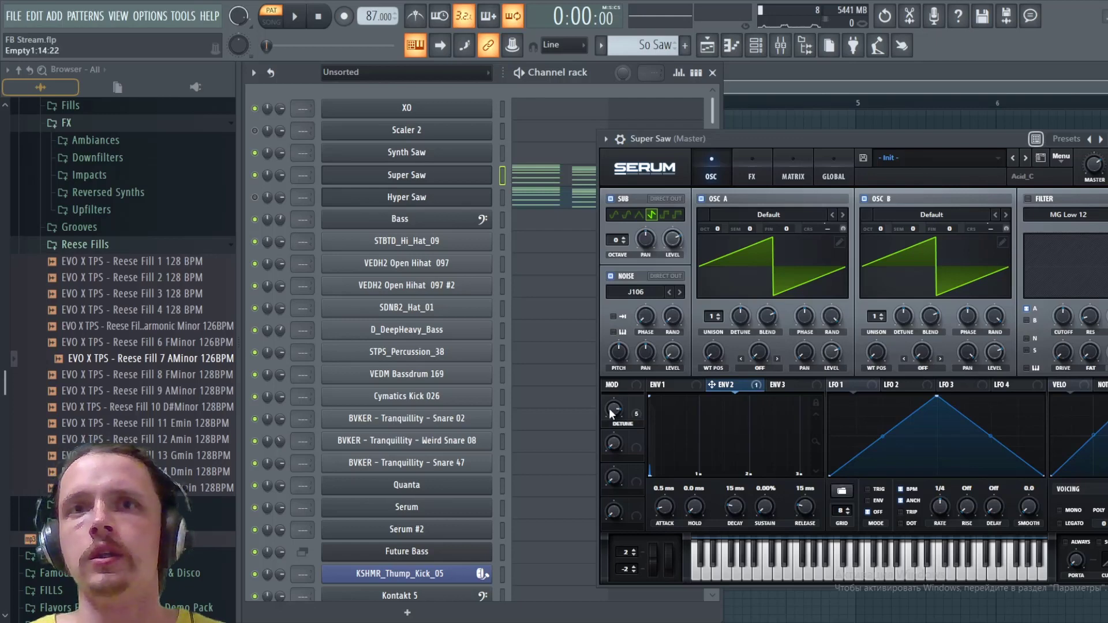
pyautogui.moveTo(616, 426)
pyautogui.moveTo(619, 512); pyautogui.dragTo(615, 501)
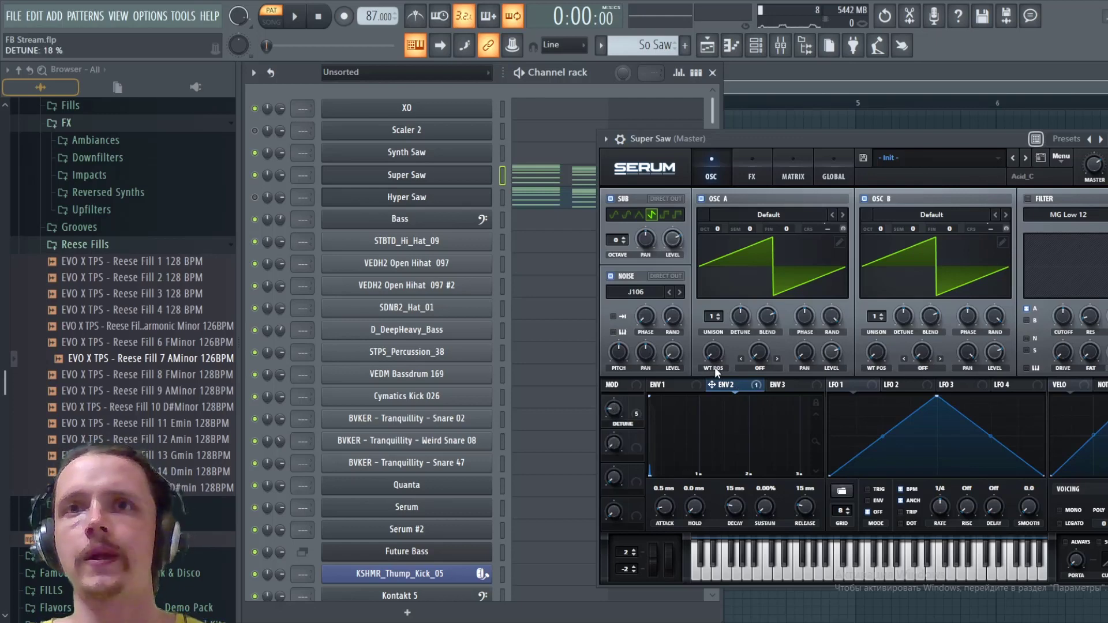
# - Try a lower Env 2 modulation amount on Mast.Tun, restore it, and compare both by auditioning the pattern
pyautogui.click(789, 167)
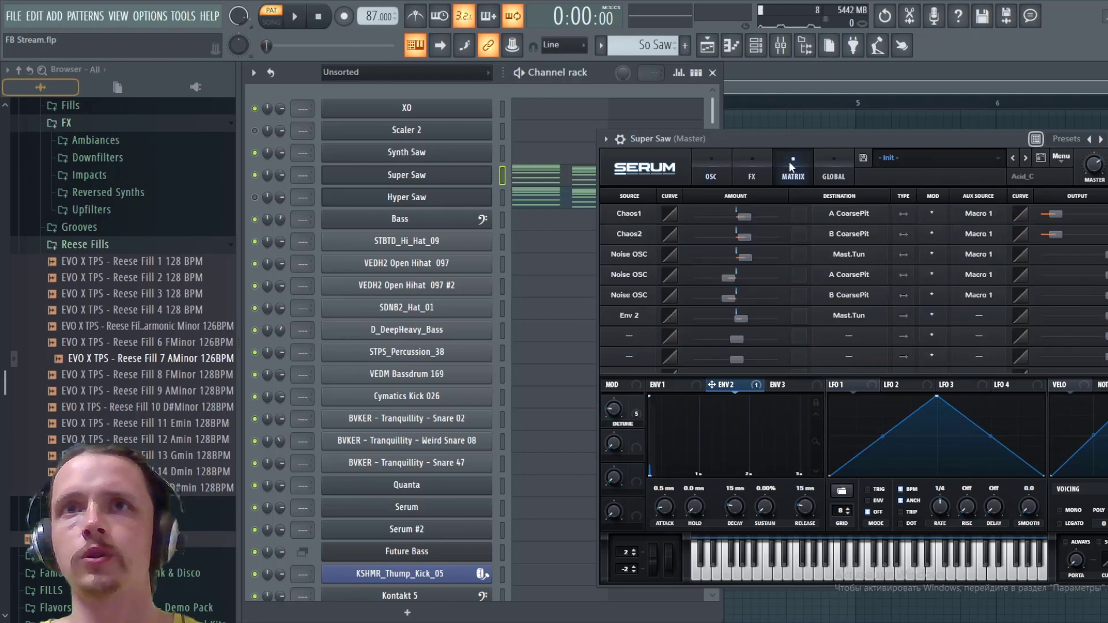
pyautogui.press('space')
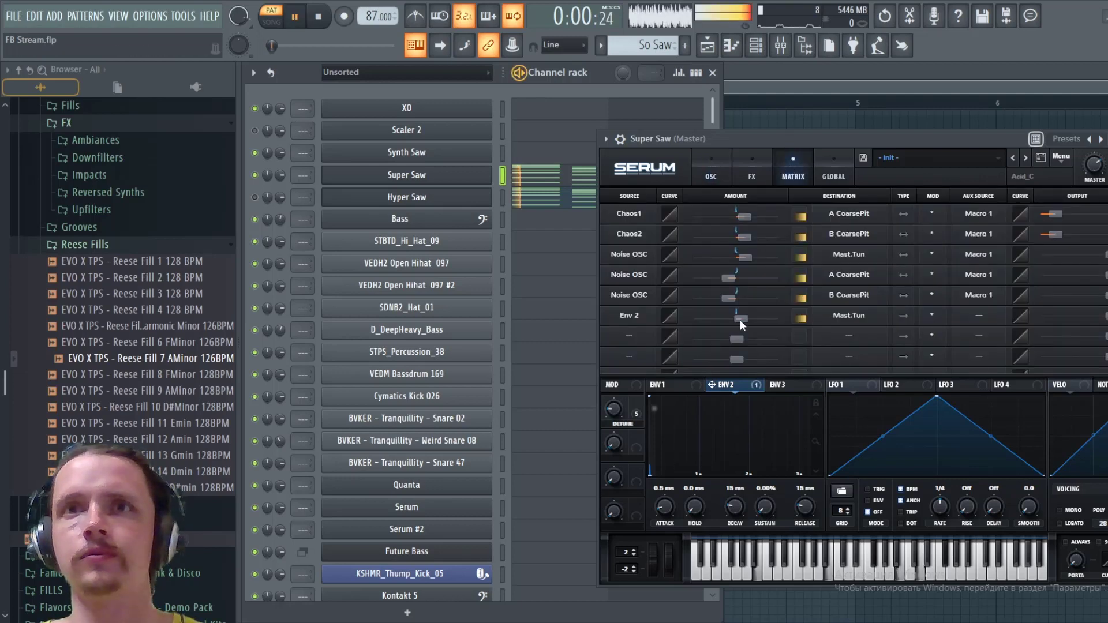
pyautogui.moveTo(740, 320)
pyautogui.mouseDown()
pyautogui.moveTo(763, 316)
pyautogui.moveTo(734, 320)
pyautogui.mouseUp()
pyautogui.press('space')
pyautogui.press('space')
pyautogui.press('space')
pyautogui.press('space')
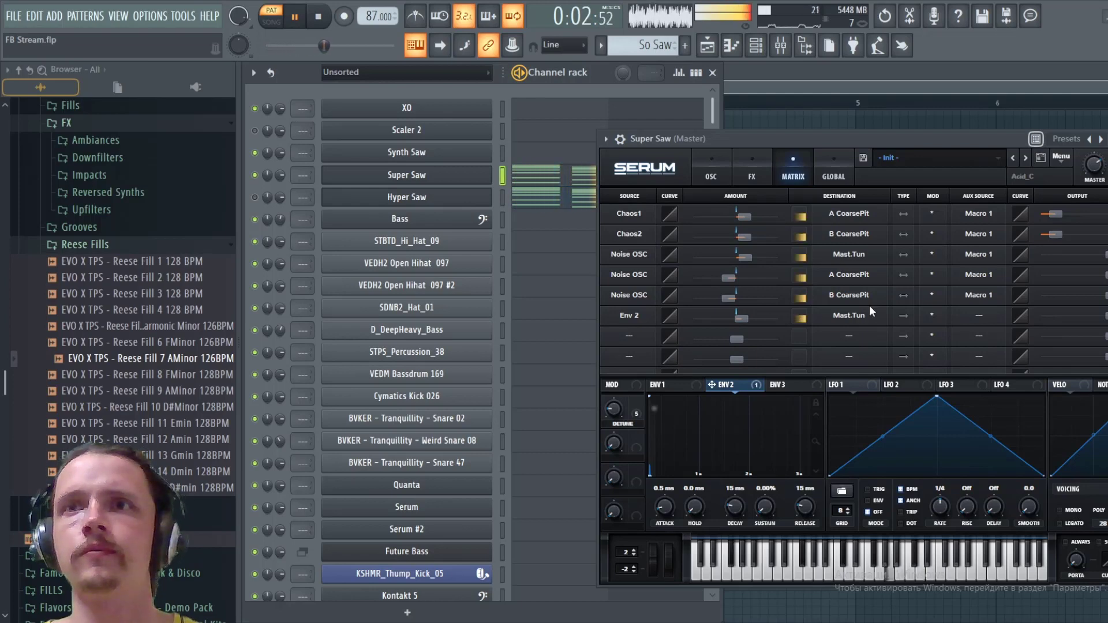
pyautogui.press('space')
# - Enable the MG Low 12 filter, lower its cutoff, and modulate the cutoff with Env 3 at an amount of about 60
pyautogui.click(713, 169)
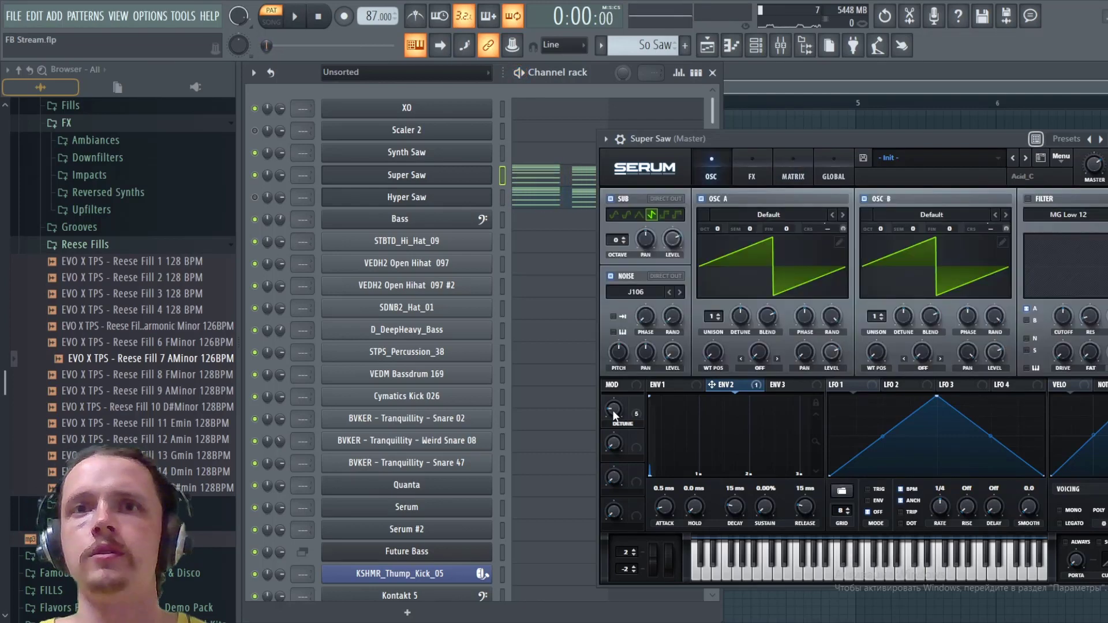
pyautogui.click(1029, 198)
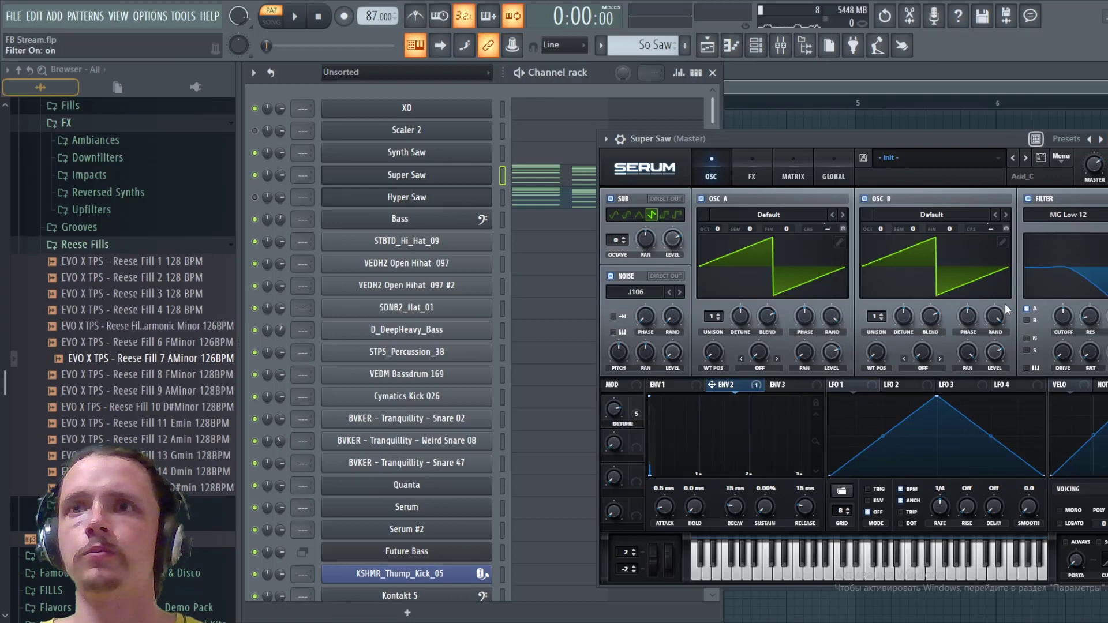
pyautogui.click(792, 385)
pyautogui.moveTo(1063, 316); pyautogui.dragTo(1058, 358)
pyautogui.moveTo(790, 386); pyautogui.dragTo(1056, 312)
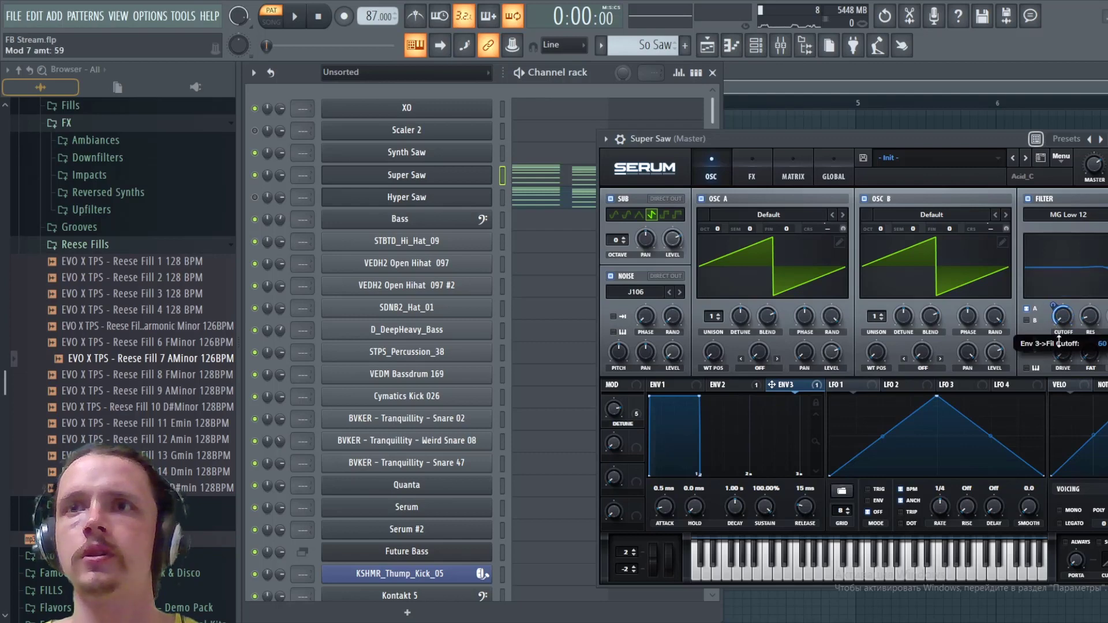
# - Route oscillator B and the sub into the filter, set Env 3's sustain to 0%, and audition the pattern
pyautogui.click(1027, 320)
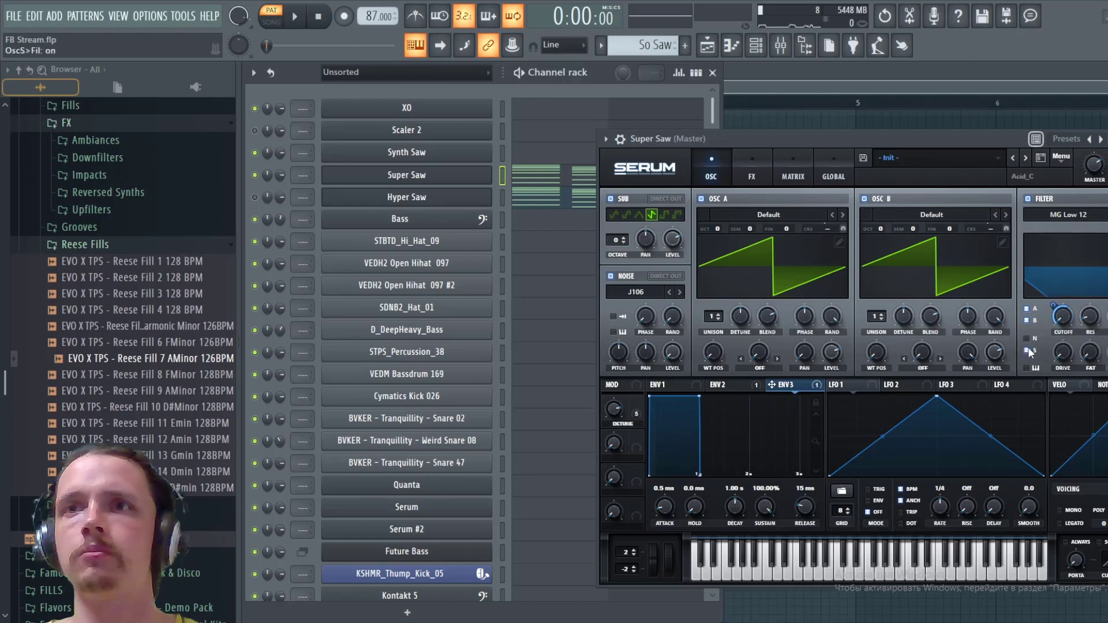
pyautogui.moveTo(766, 507); pyautogui.dragTo(766, 571)
pyautogui.press('space')
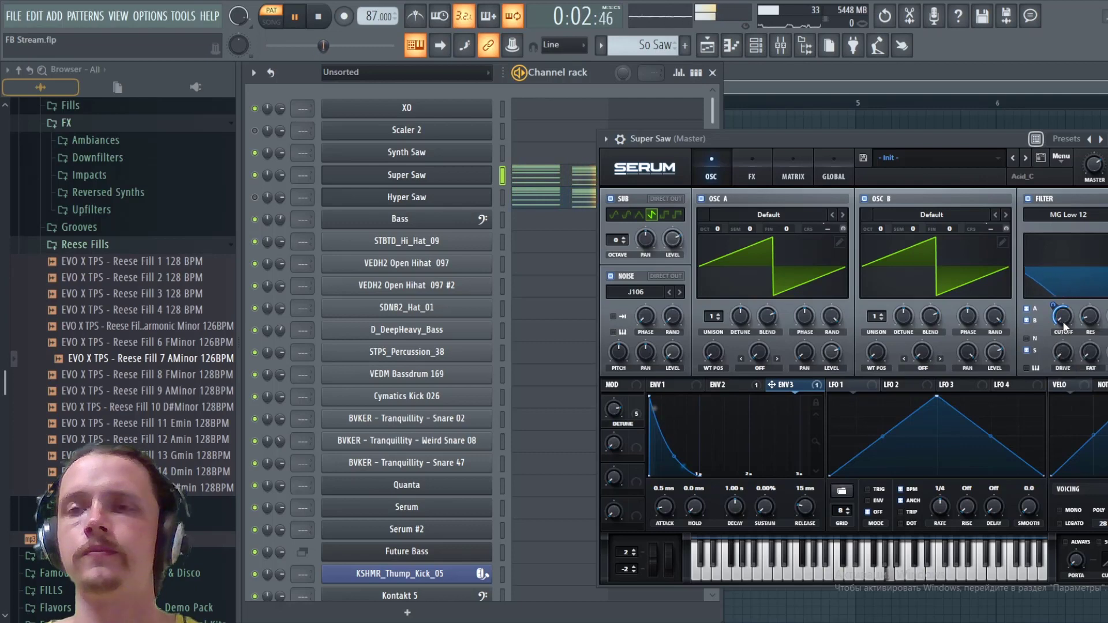
# - Stop playback, assign Macro 2 to the filter cutoff, and rename the macro FILTER
pyautogui.press('space')
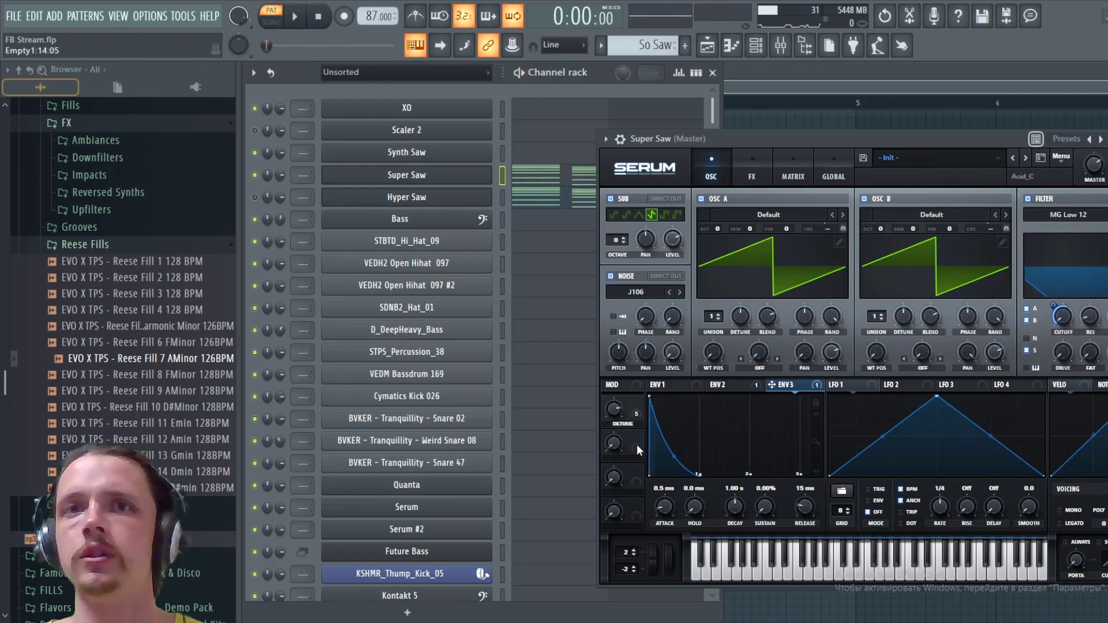
pyautogui.moveTo(1061, 325); pyautogui.dragTo(1059, 322)
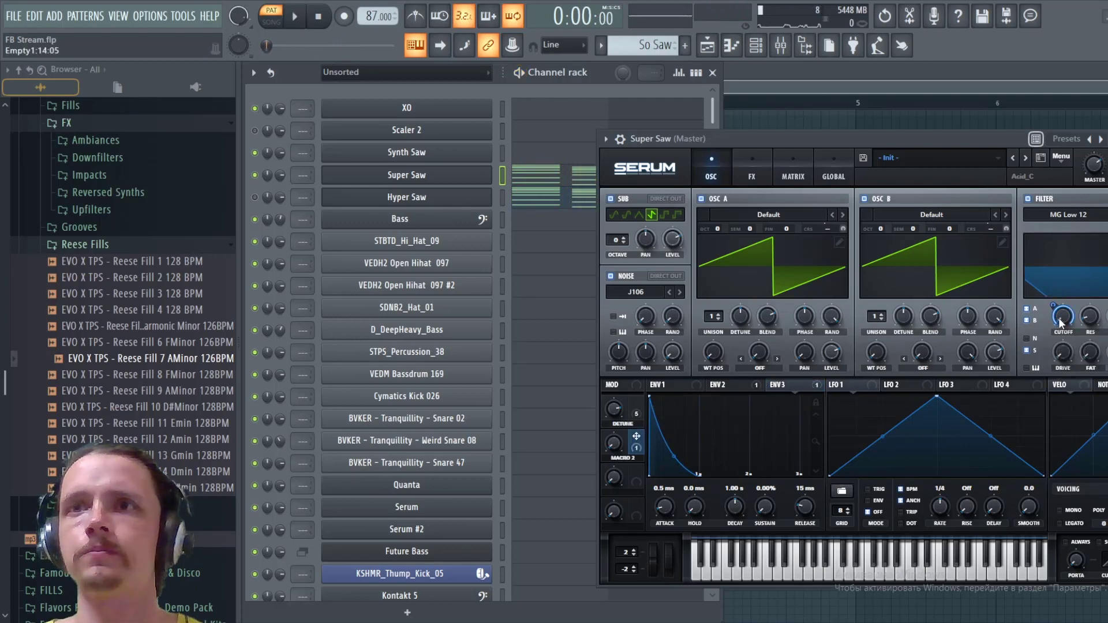
pyautogui.doubleClick(625, 458)
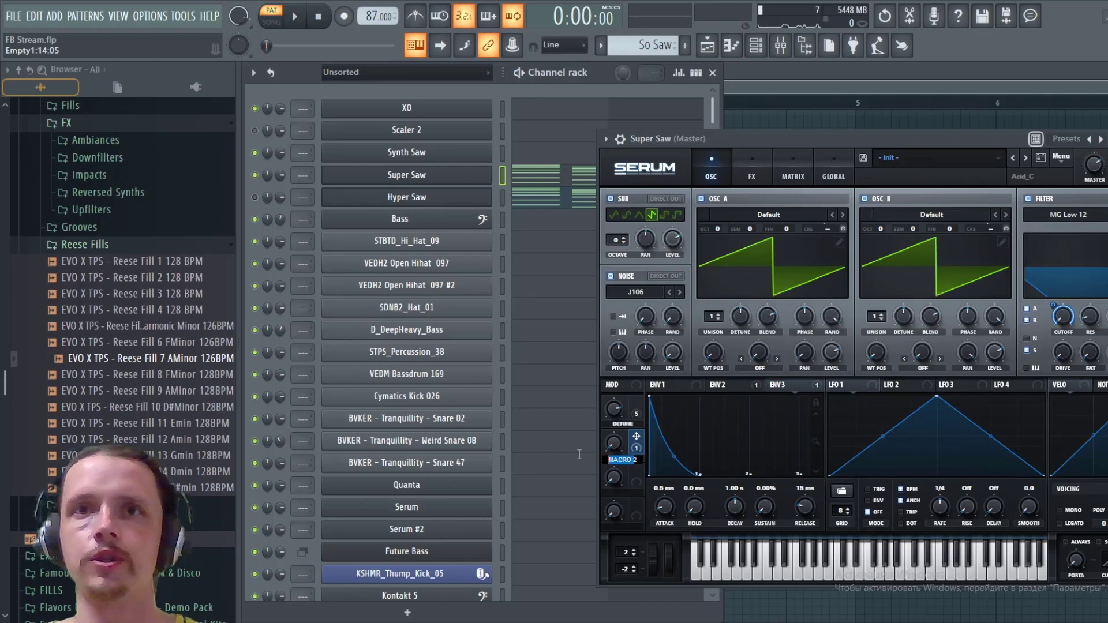
pyautogui.write('FILTER')
pyautogui.press('Return')
# - Audition the pattern while sweeping the FILTER macro up to about 84%
pyautogui.press('space')
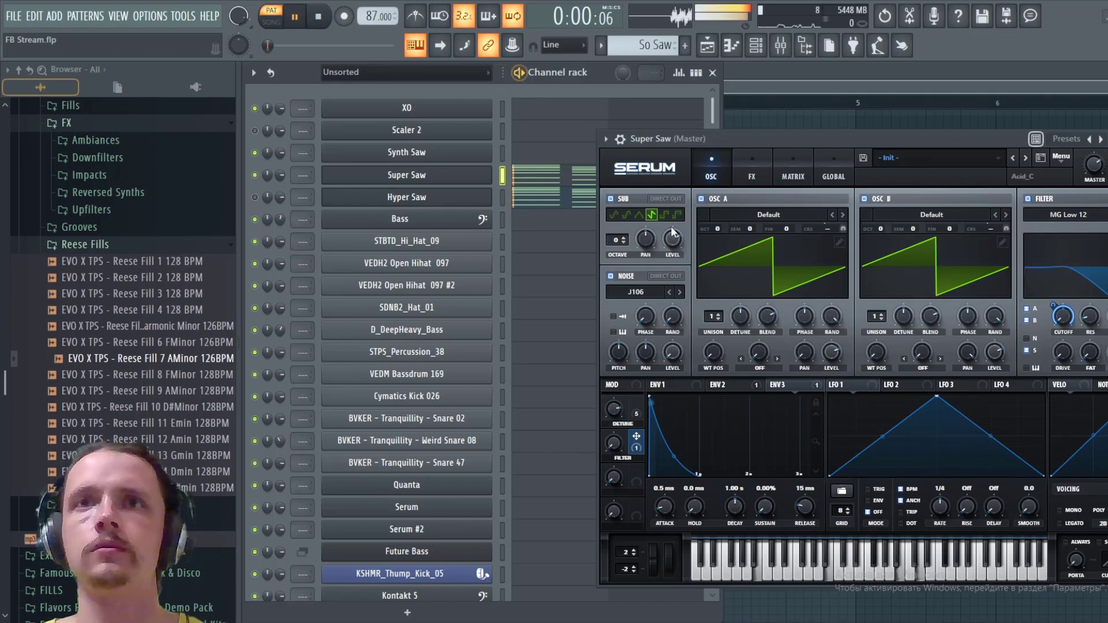
pyautogui.moveTo(614, 452); pyautogui.dragTo(638, 363)
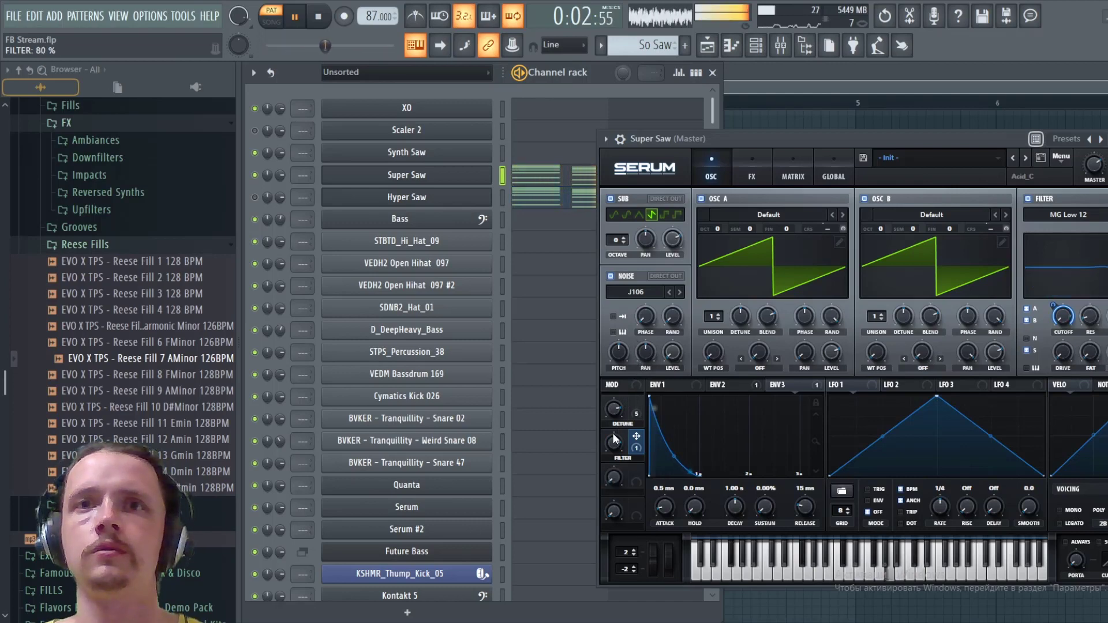
pyautogui.moveTo(614, 441); pyautogui.dragTo(618, 443)
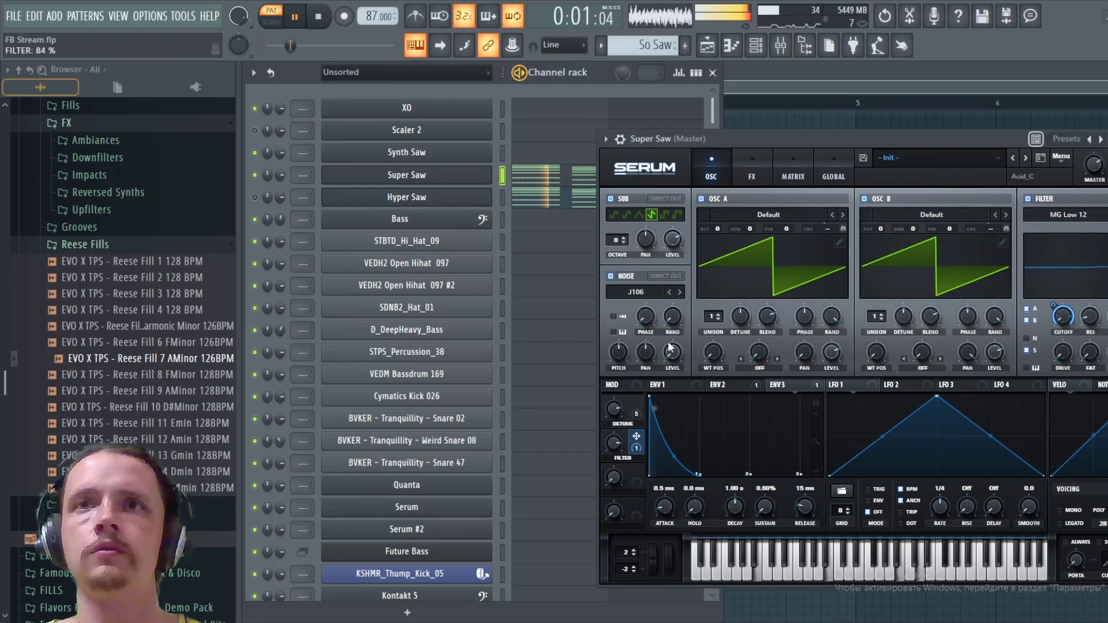
pyautogui.press('space')
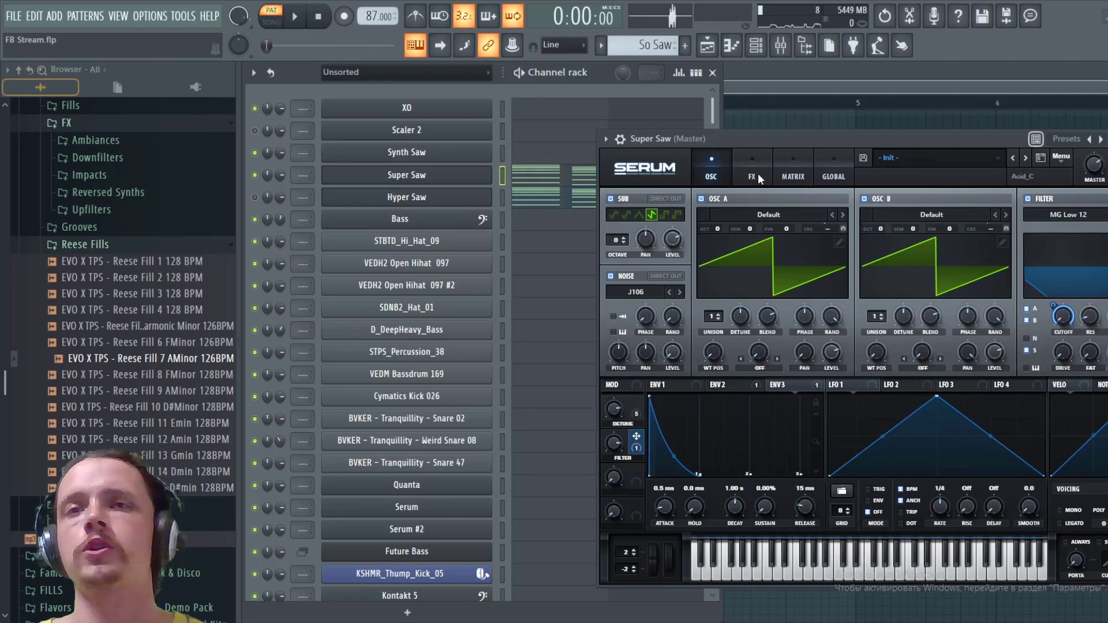
# - Enable the compressor effect in multiband mode, lower its ratio, and audition the pattern
pyautogui.click(753, 175)
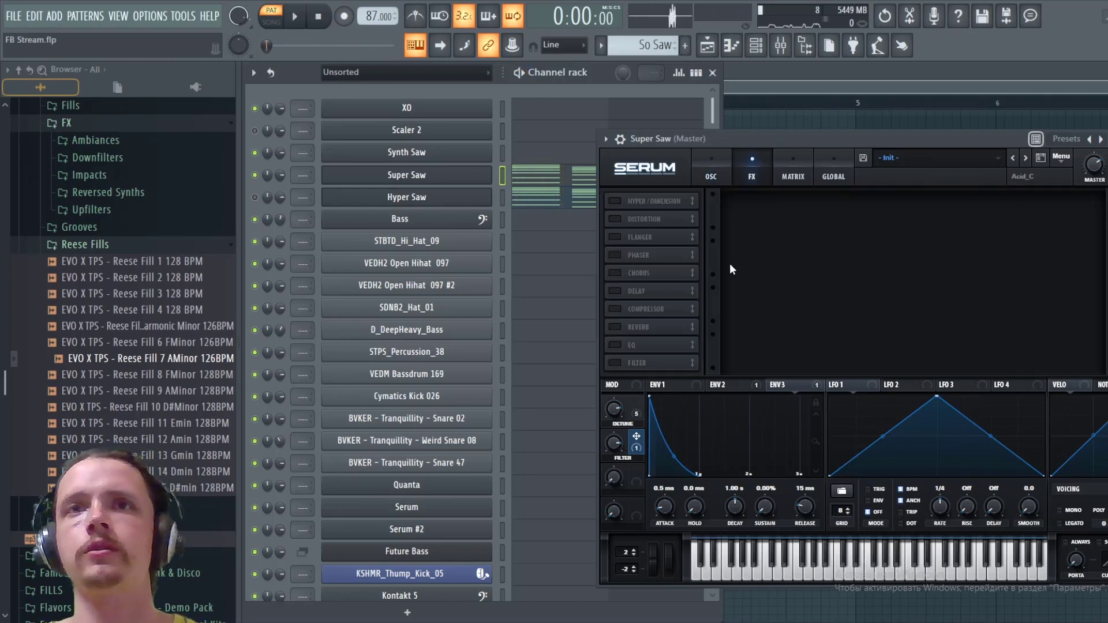
pyautogui.click(614, 309)
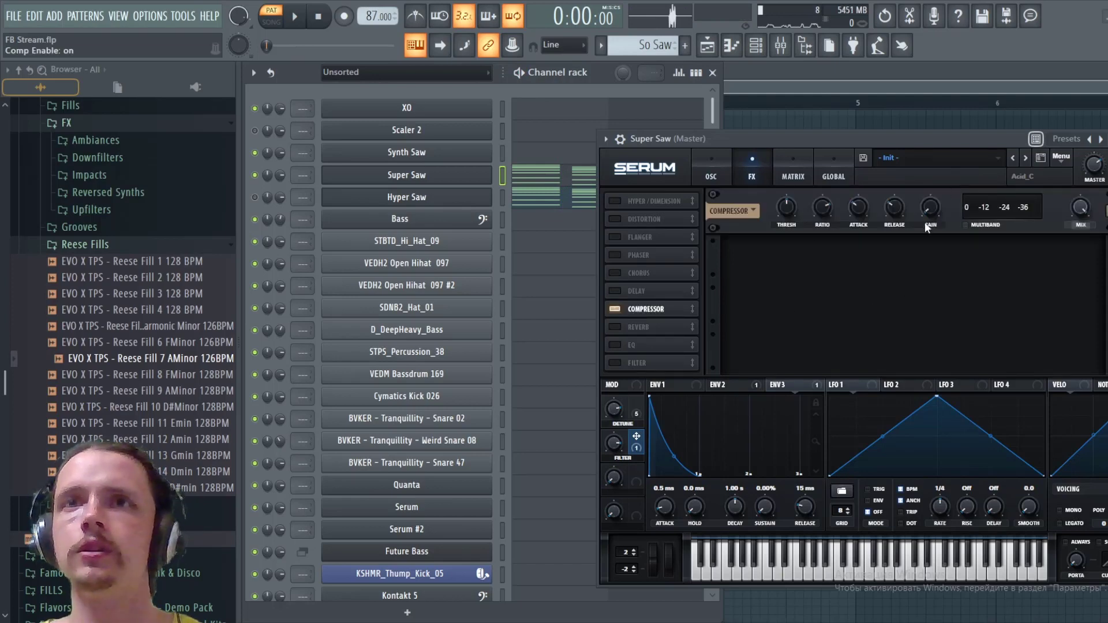
pyautogui.click(966, 225)
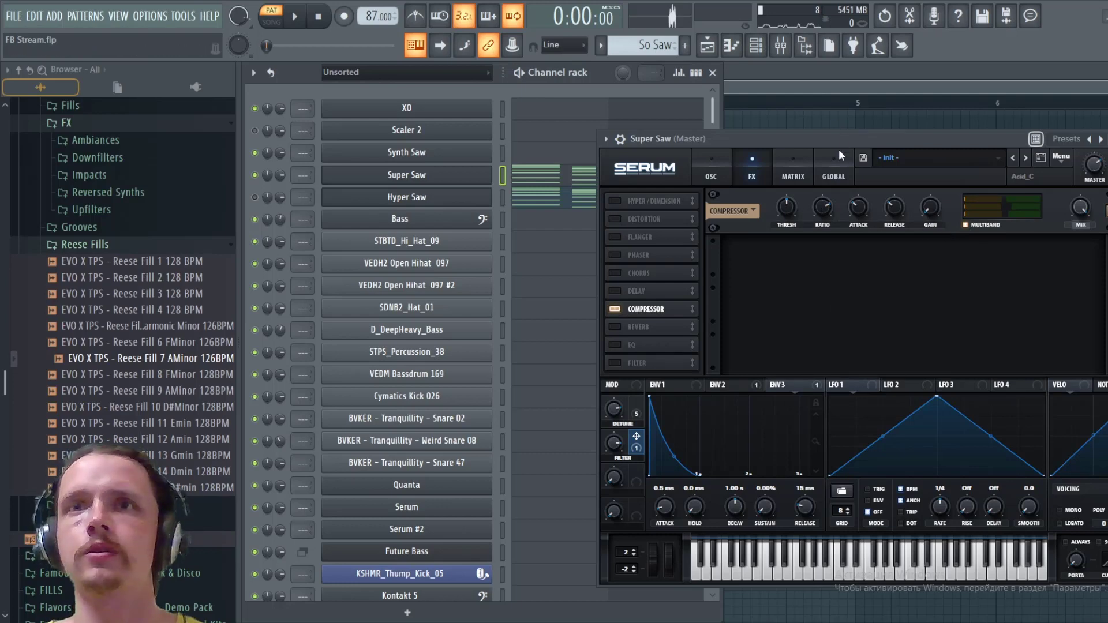
pyautogui.press('space')
pyautogui.moveTo(820, 214); pyautogui.dragTo(808, 267)
pyautogui.press('space')
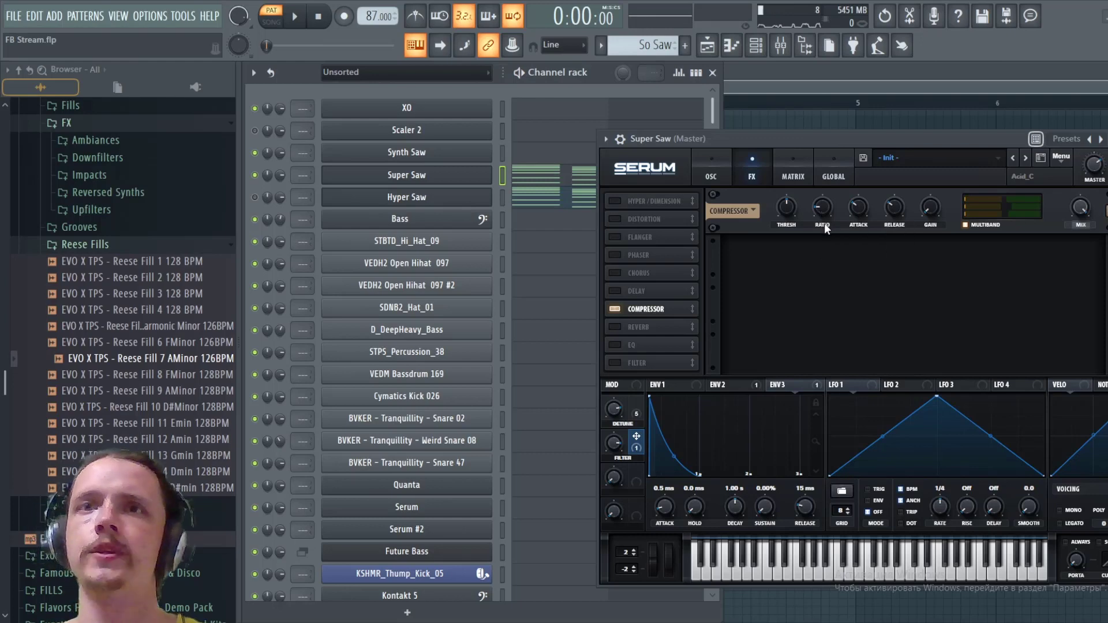
pyautogui.press('space')
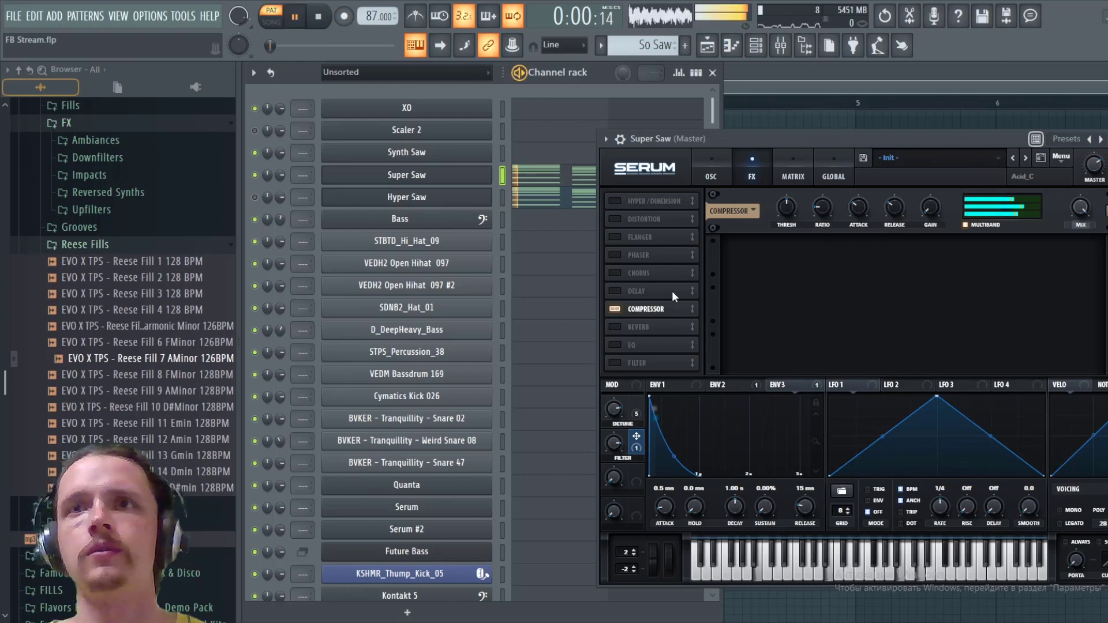
pyautogui.press('space')
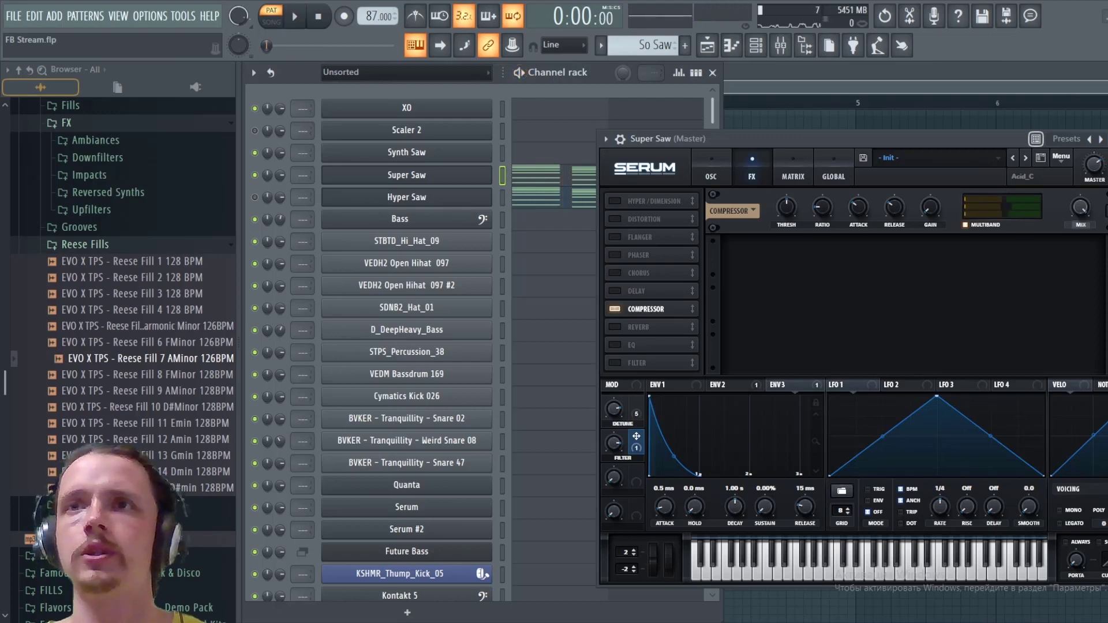
pyautogui.press('space')
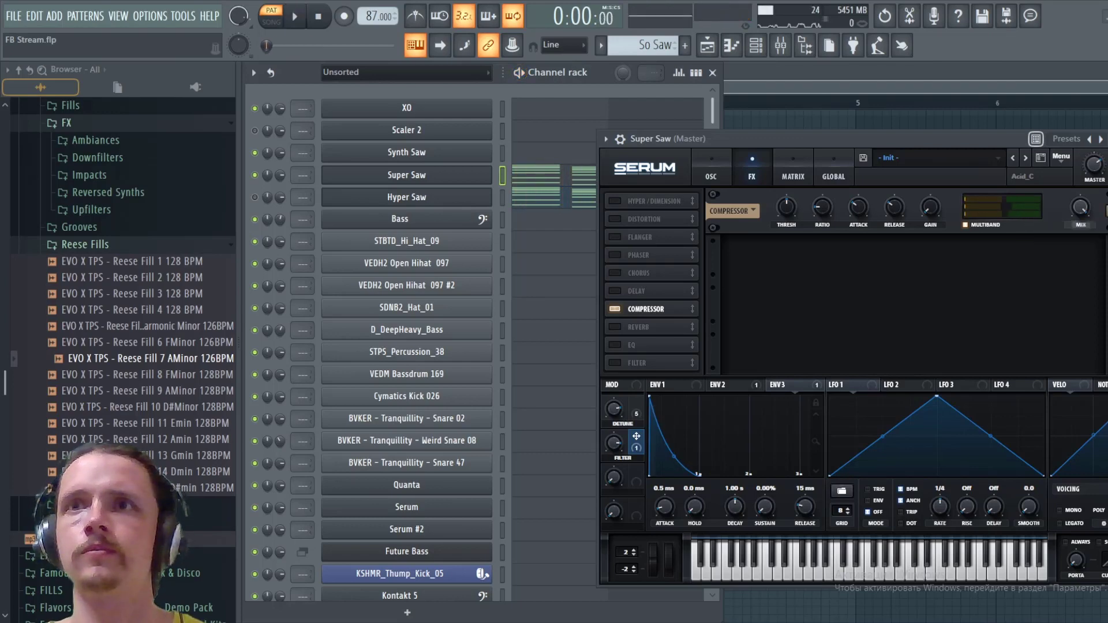
pyautogui.press('space')
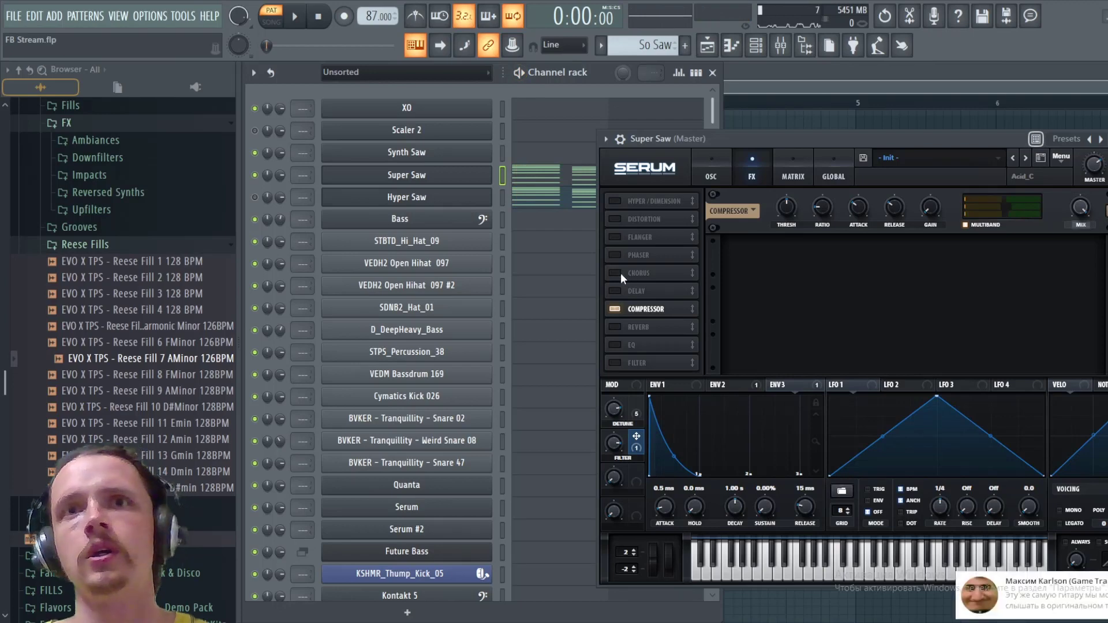
# - Enable the delay effect in Ping-Pong mode with 1/8 times on both channels, and start auditioning the pattern
pyautogui.click(614, 291)
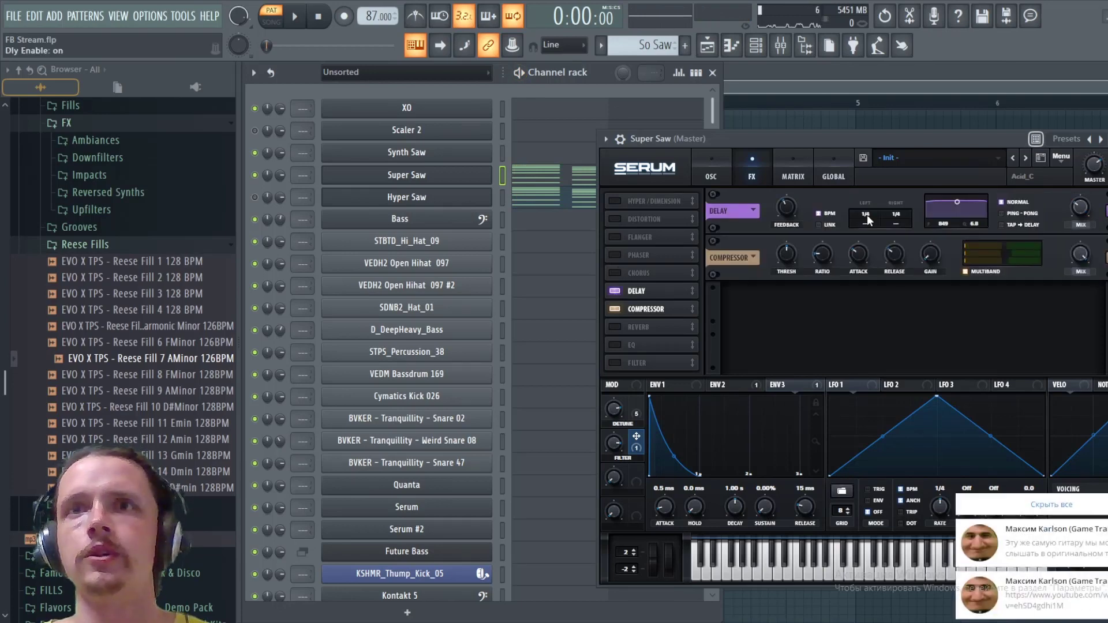
pyautogui.click(1018, 214)
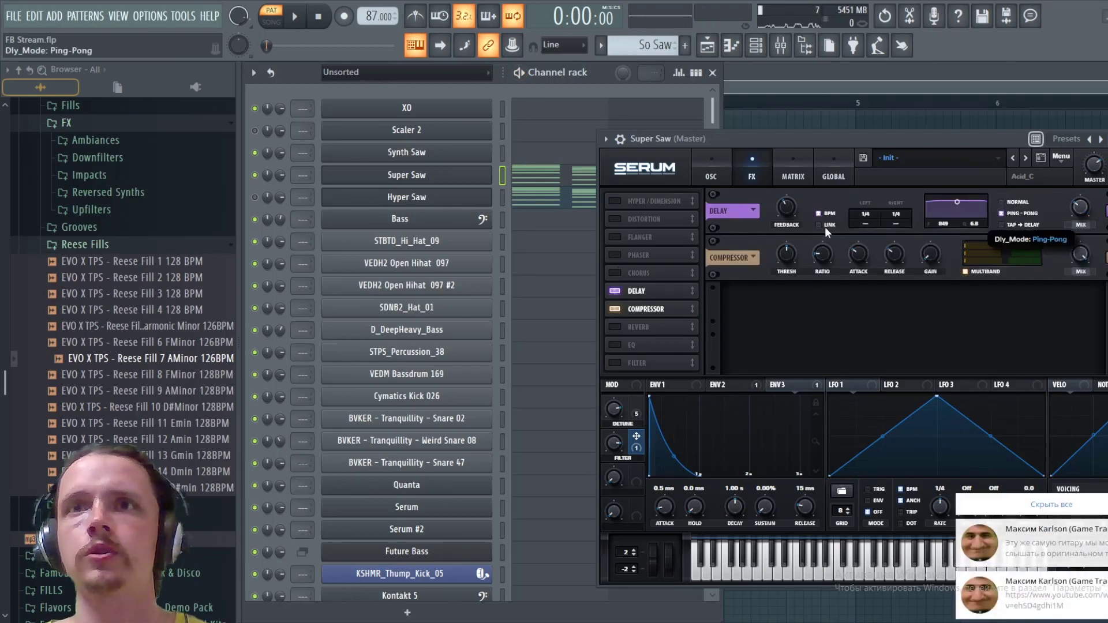
pyautogui.moveTo(897, 215); pyautogui.dragTo(905, 226)
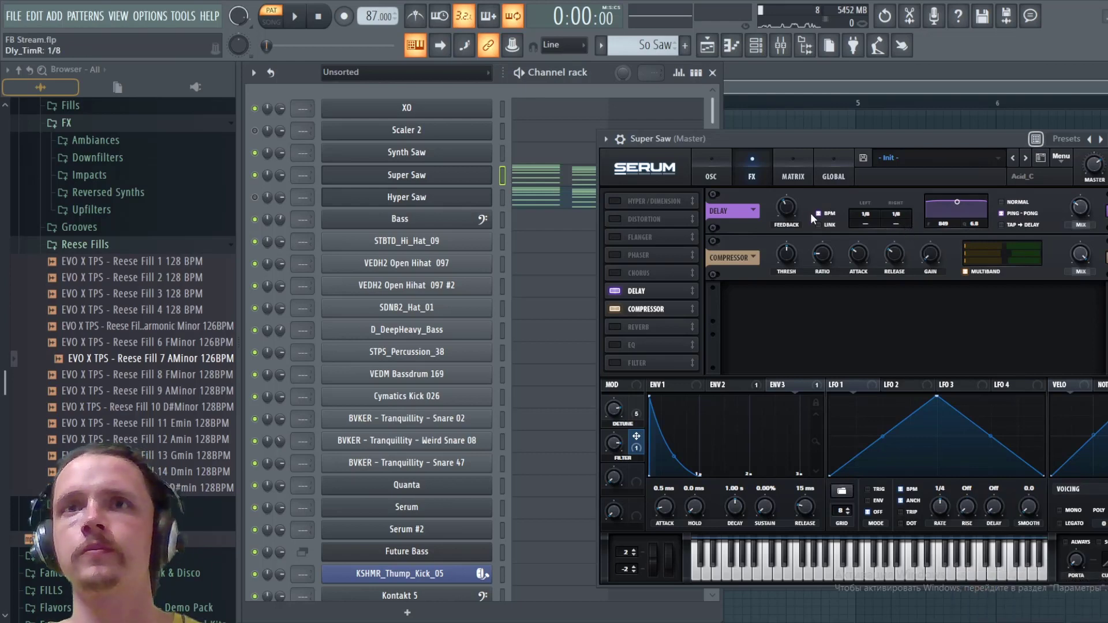
pyautogui.press('space')
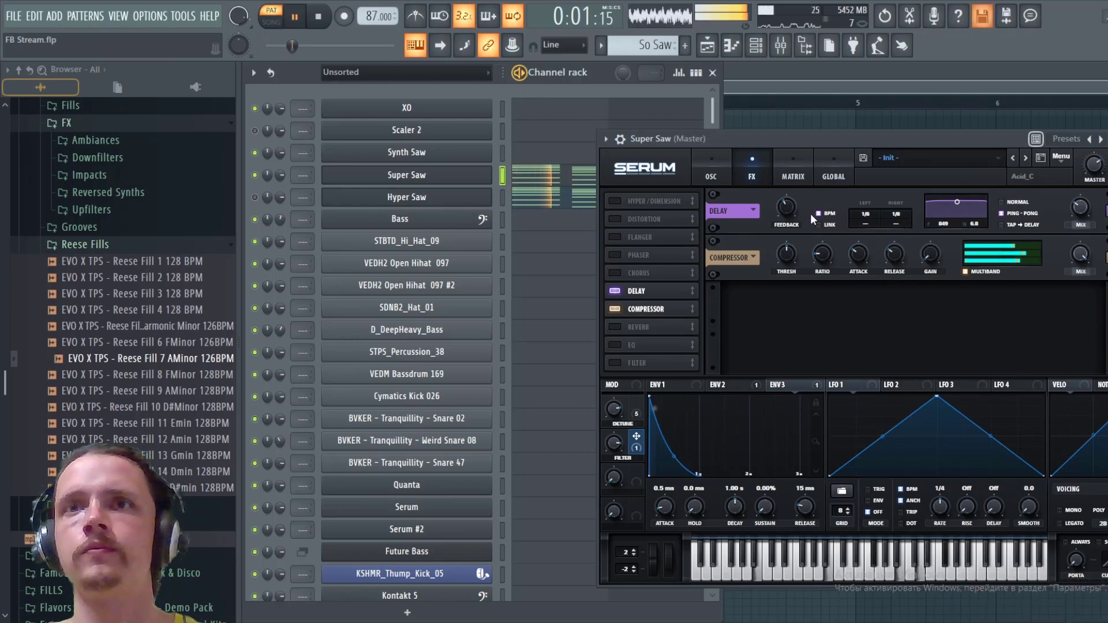
# - Narrow the delay's filter to a bandwidth of 1.2 around 1600 Hz, set its feedback to 23%, and save the project
pyautogui.moveTo(957, 202); pyautogui.dragTo(964, 216)
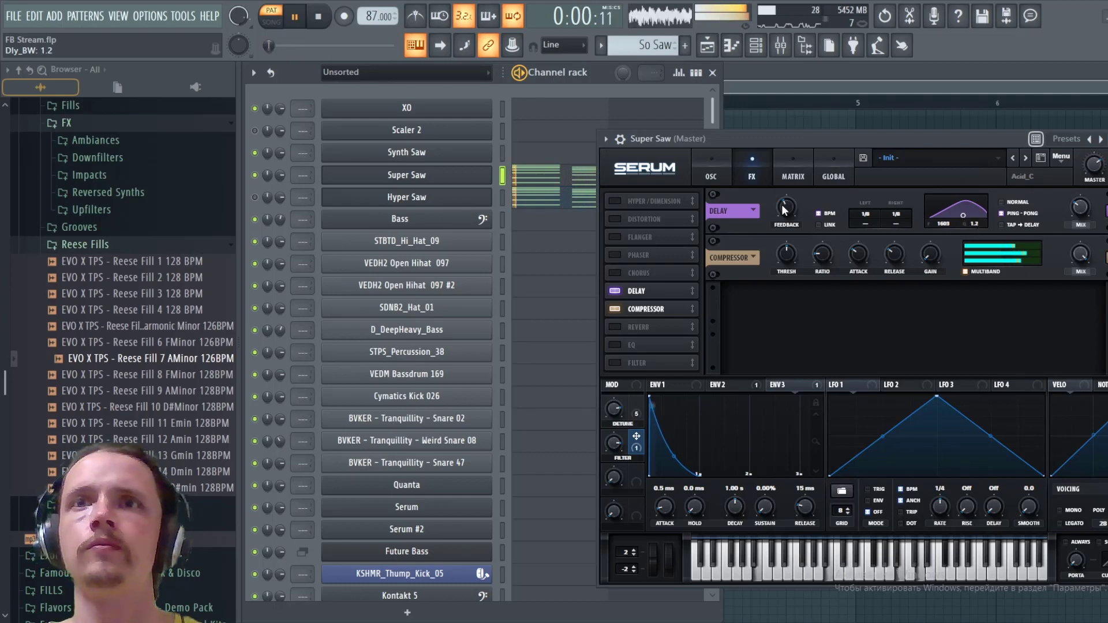
pyautogui.moveTo(784, 210); pyautogui.dragTo(789, 207)
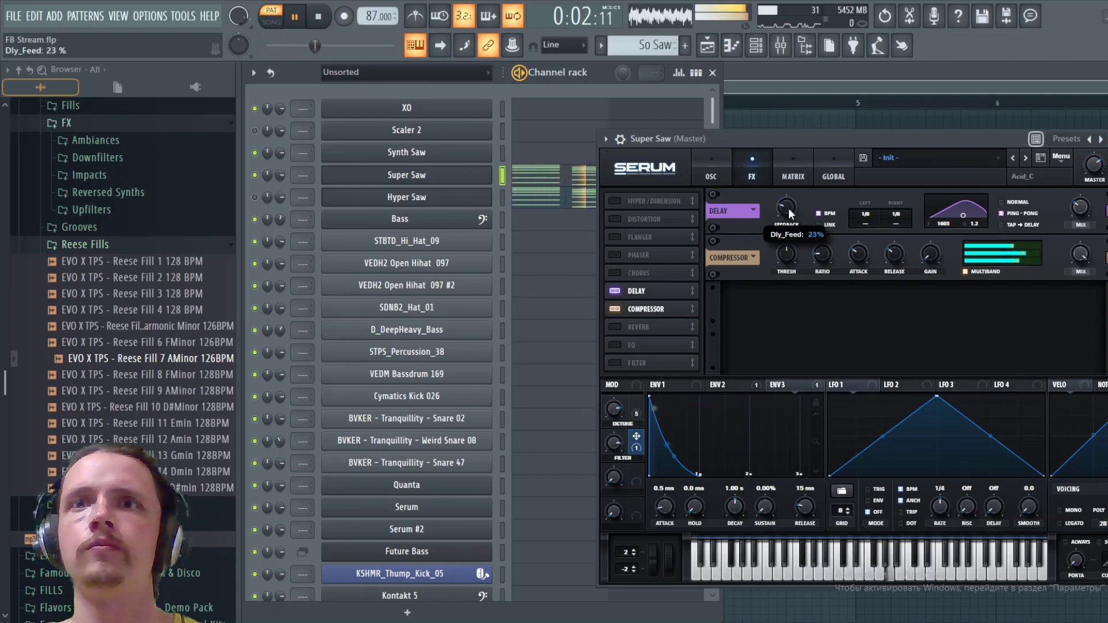
pyautogui.hotkey('ctrl', 's')
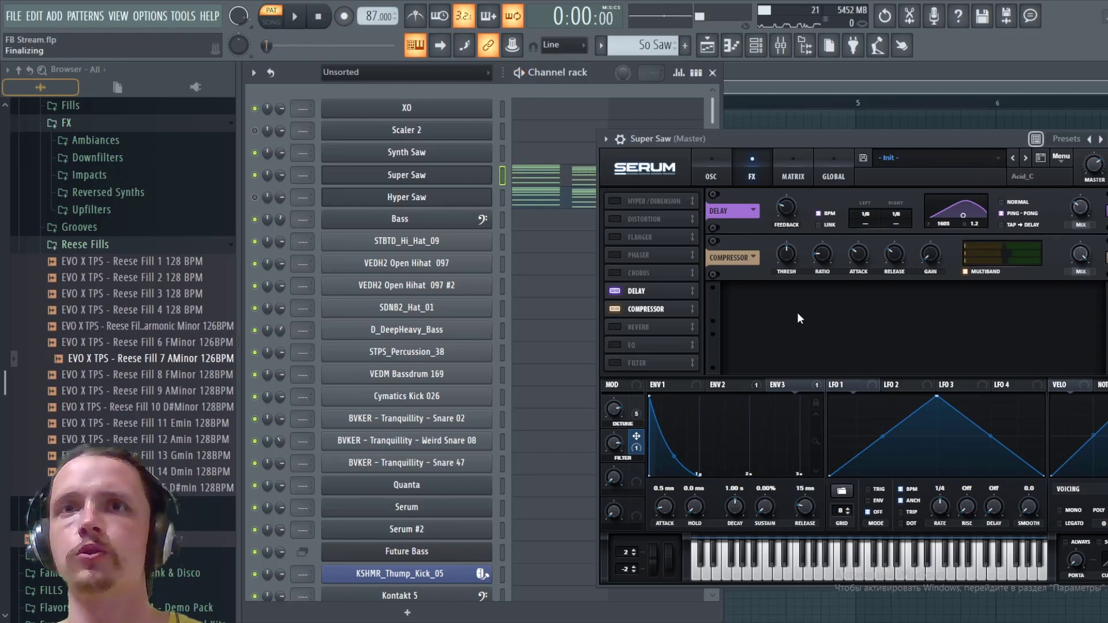
# - Move the reverb ahead of the compressor, enable it with a shorter decay, and play the pattern
pyautogui.moveTo(650, 327); pyautogui.dragTo(650, 307)
pyautogui.click(617, 308)
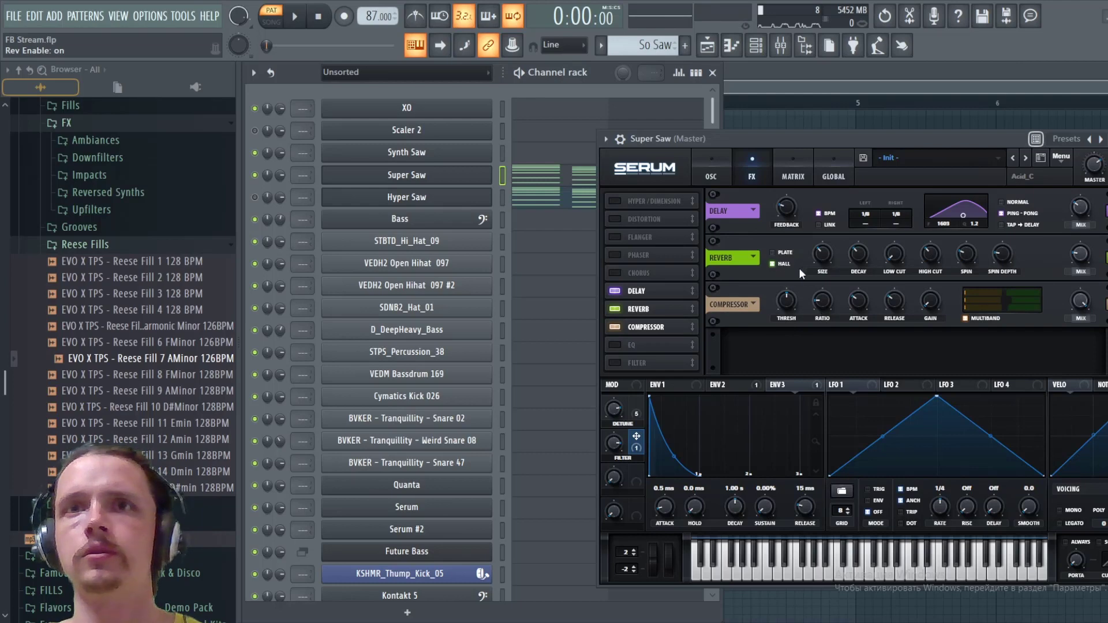
pyautogui.moveTo(857, 258)
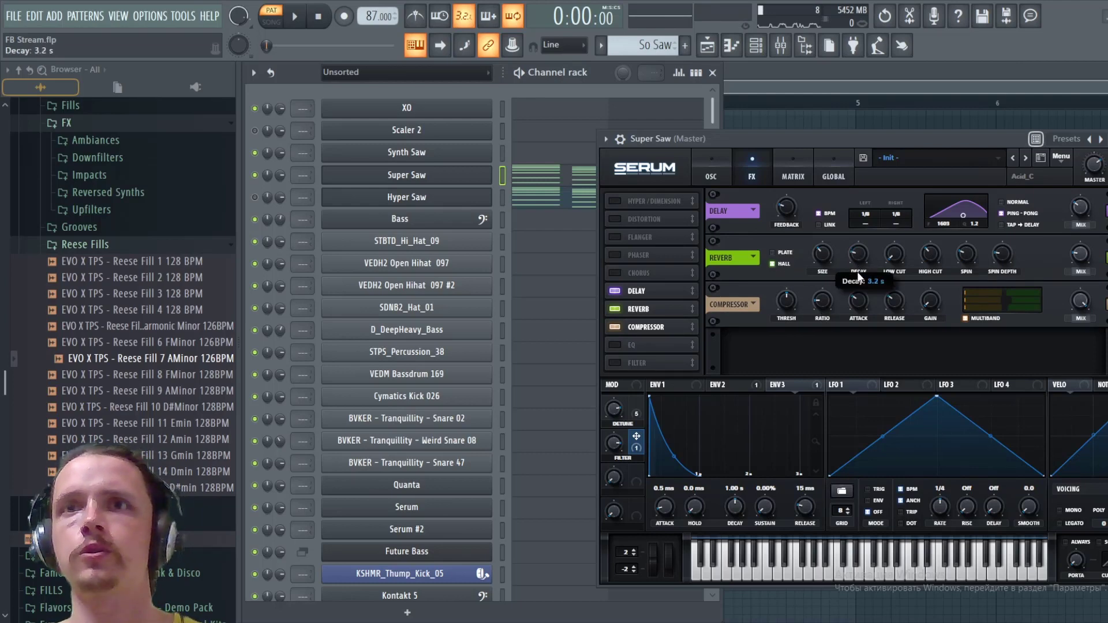
pyautogui.moveTo(857, 269); pyautogui.dragTo(857, 271)
pyautogui.press('space')
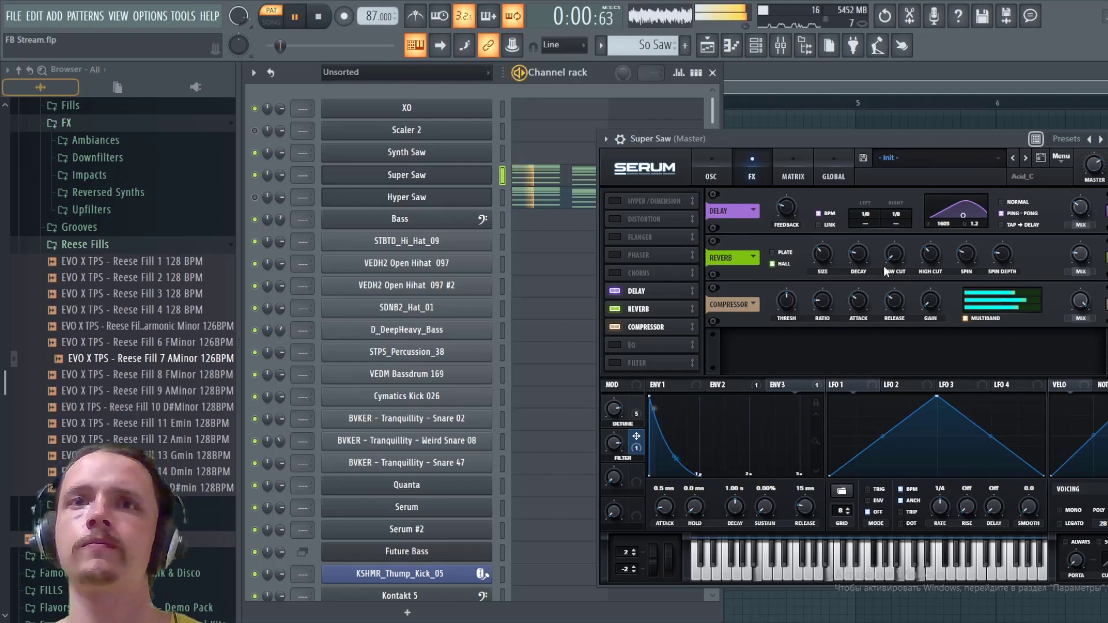
# - Enable the EQ, boost its high shelf with an adjusted frequency and a lower Q, and audition the pattern
pyautogui.click(615, 345)
pyautogui.press('space')
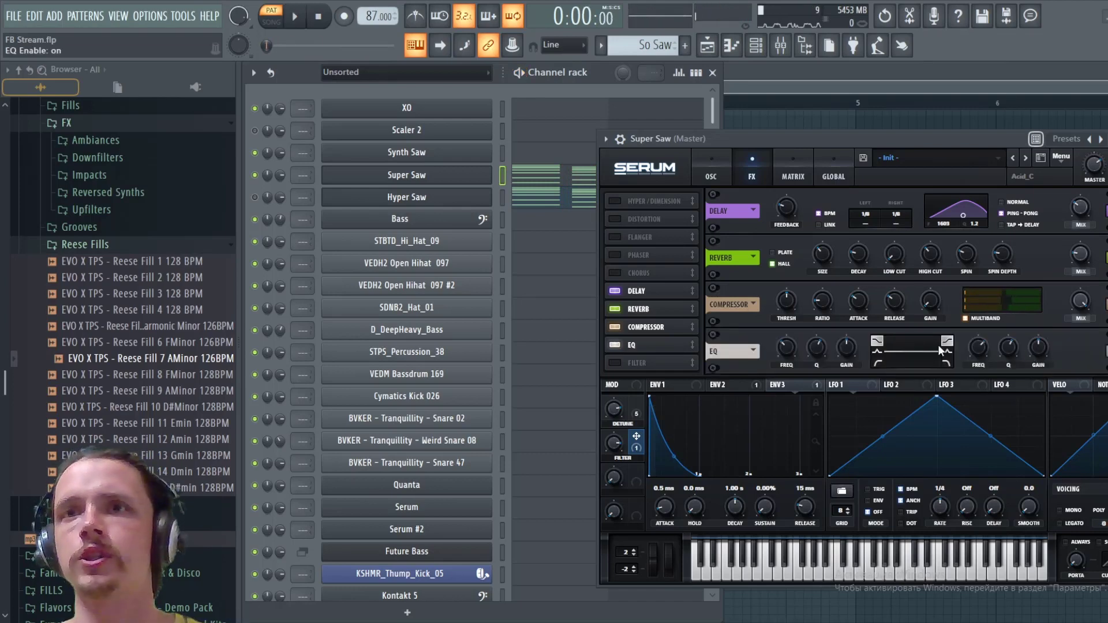
pyautogui.moveTo(1040, 345)
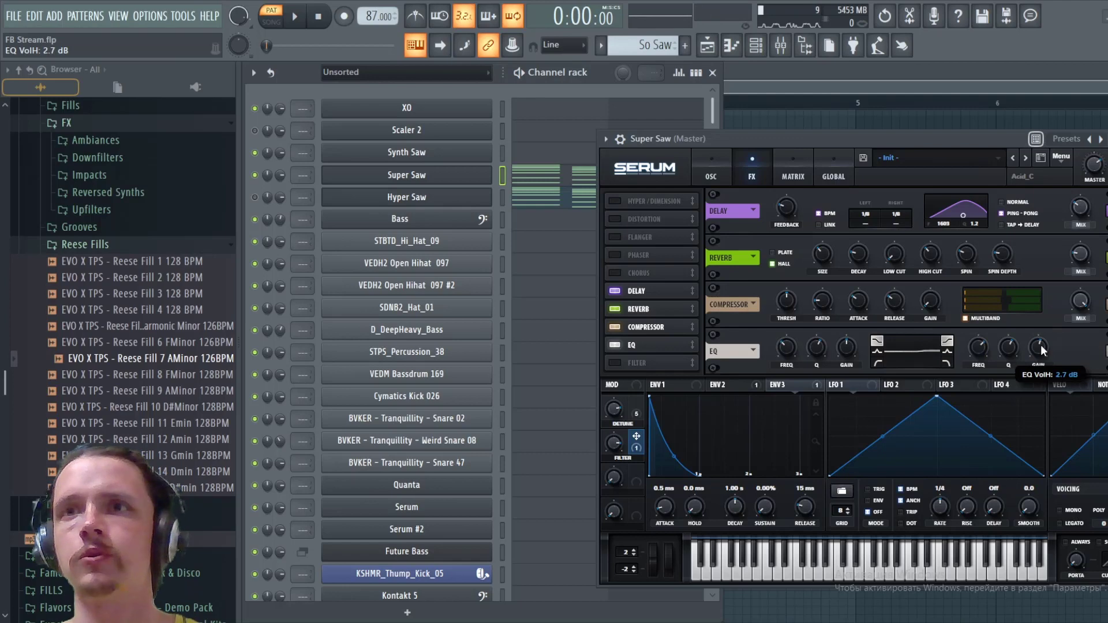
pyautogui.moveTo(1041, 342); pyautogui.dragTo(1042, 337)
pyautogui.moveTo(977, 348); pyautogui.dragTo(986, 337)
pyautogui.moveTo(1009, 350)
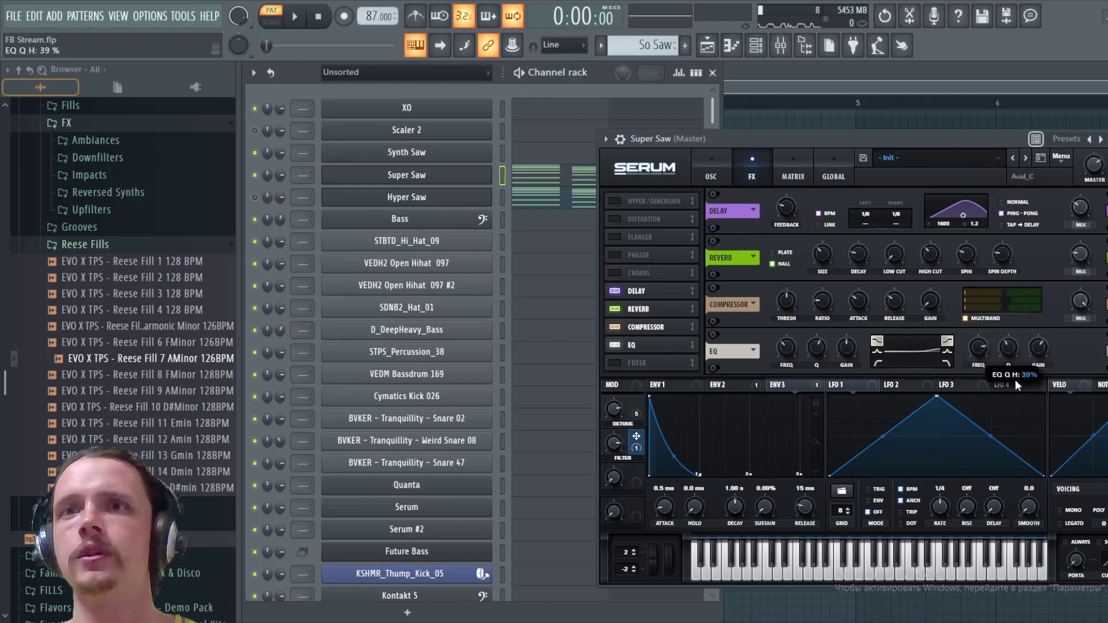
pyautogui.moveTo(1017, 403); pyautogui.dragTo(1017, 399)
pyautogui.press('space')
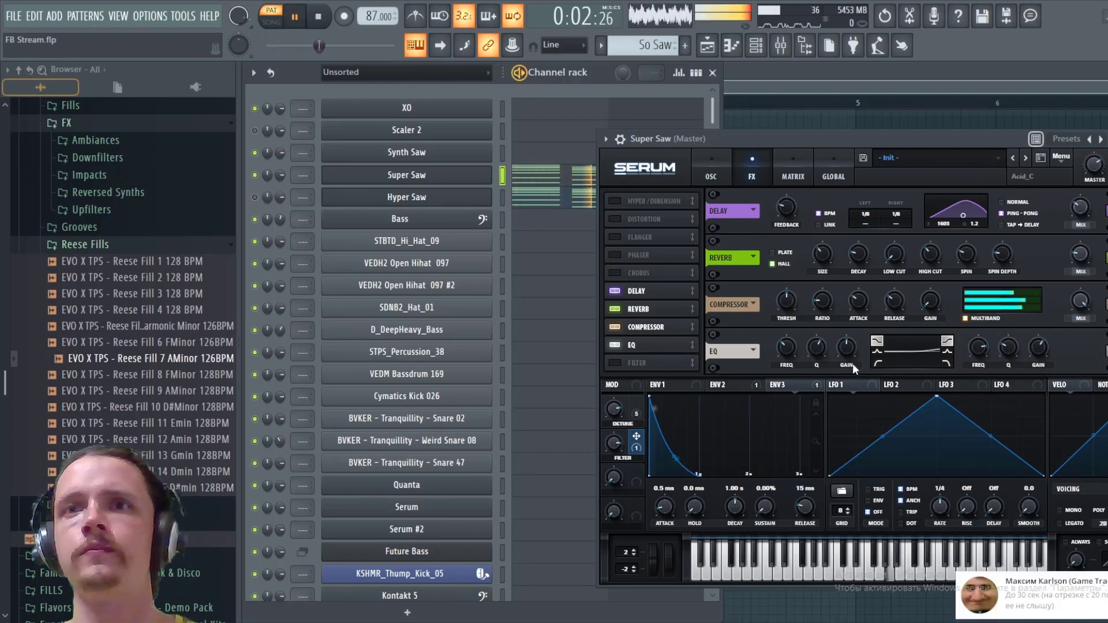
pyautogui.press('space')
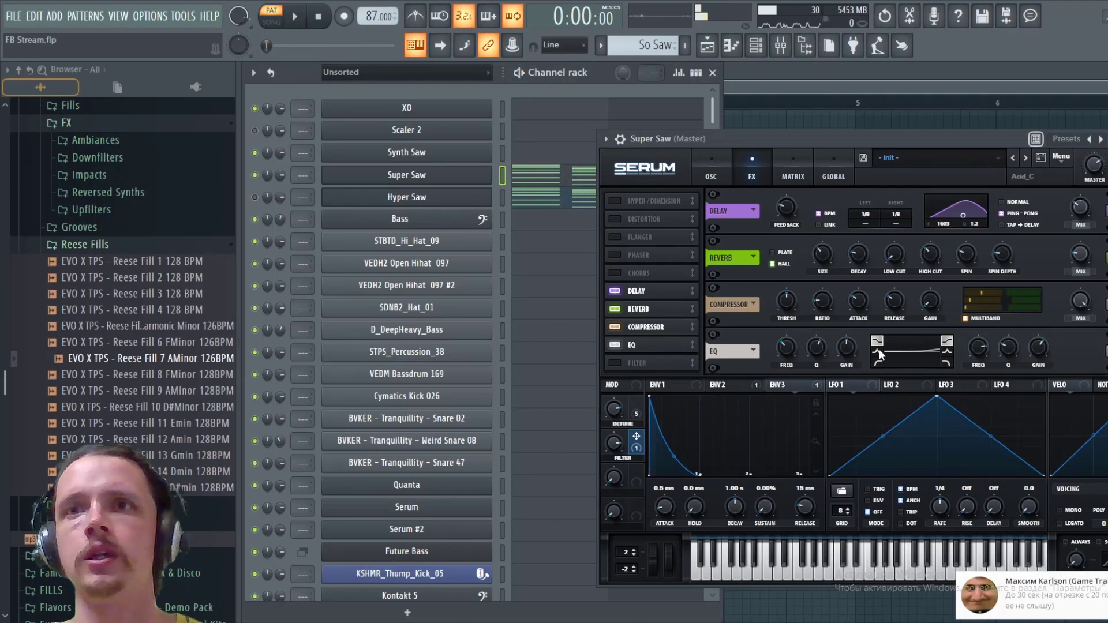
# - Switch the EQ's low band to Peak with a gain of -5.9 dB at 180 Hz
pyautogui.click(878, 351)
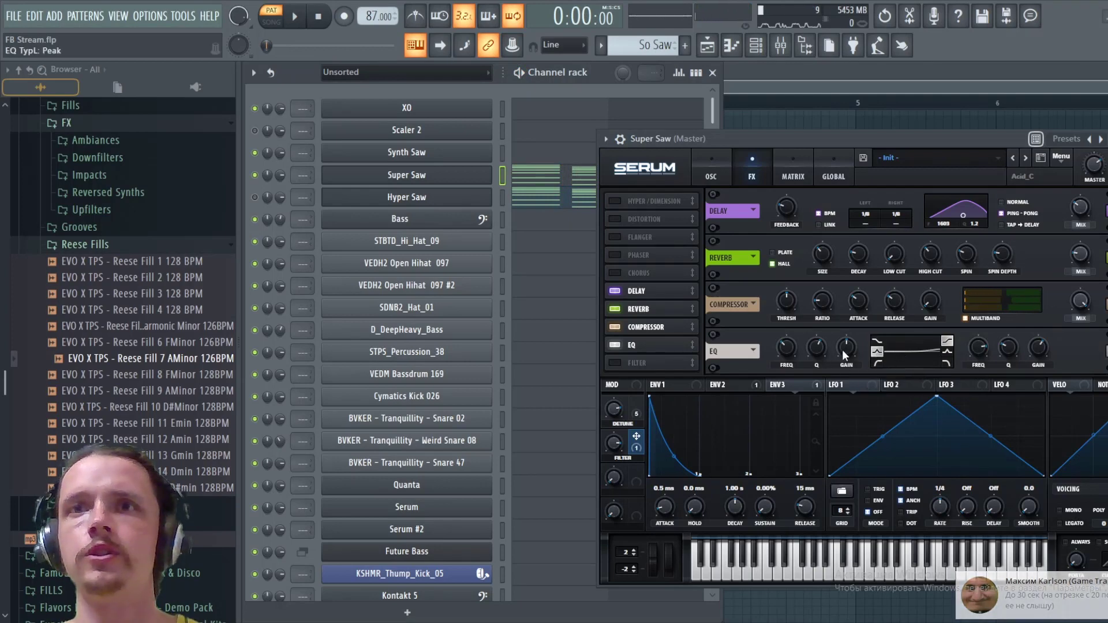
pyautogui.moveTo(843, 348); pyautogui.dragTo(847, 365)
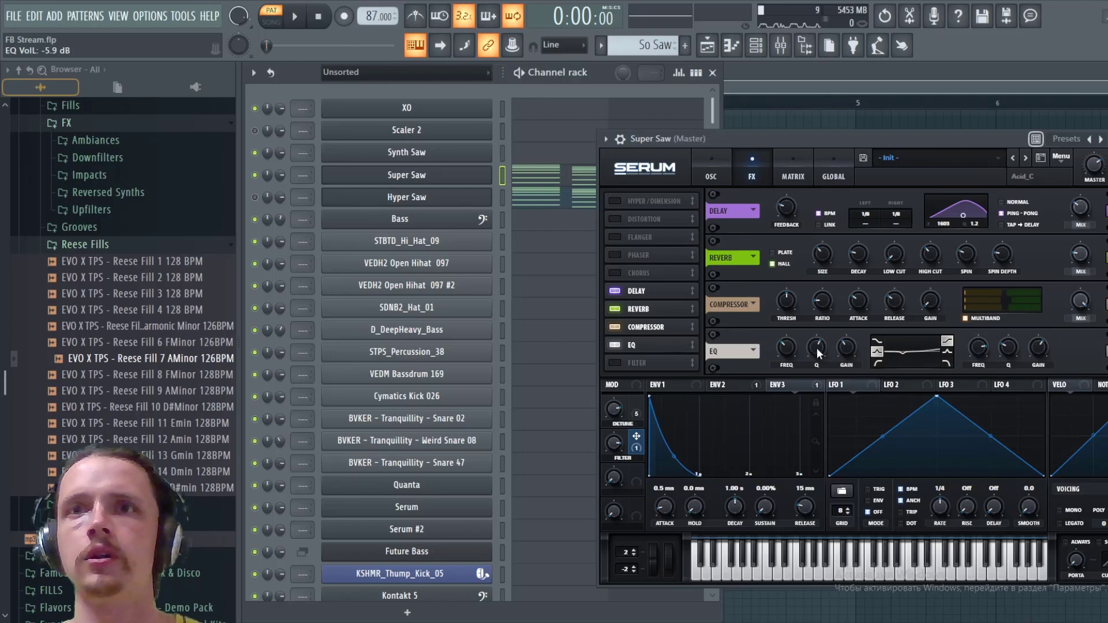
pyautogui.click(788, 349)
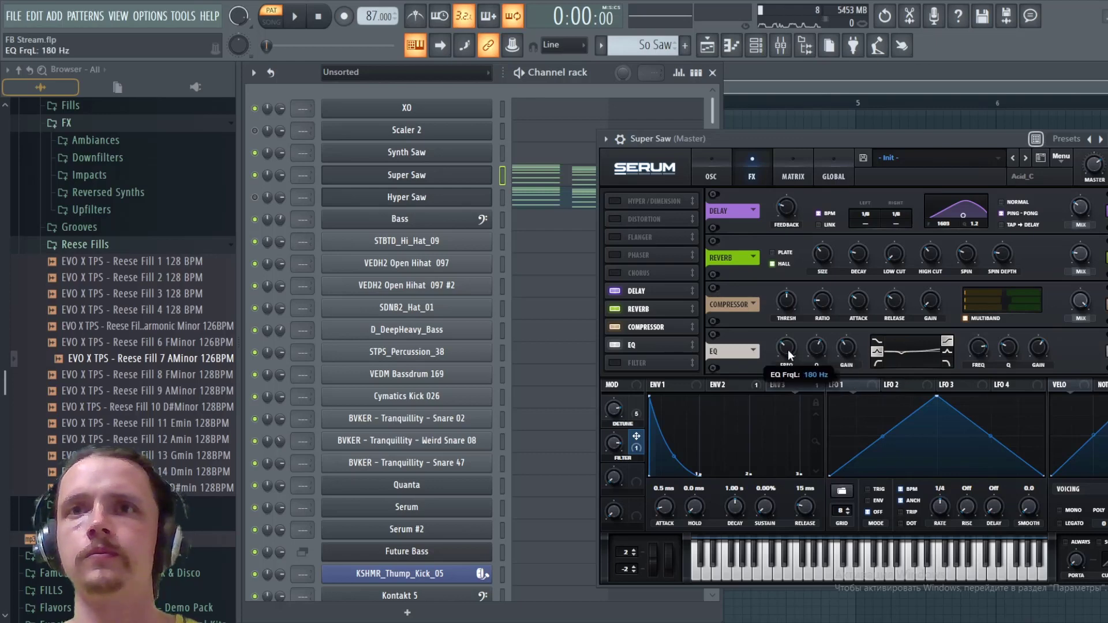
pyautogui.moveTo(788, 351); pyautogui.dragTo(790, 354)
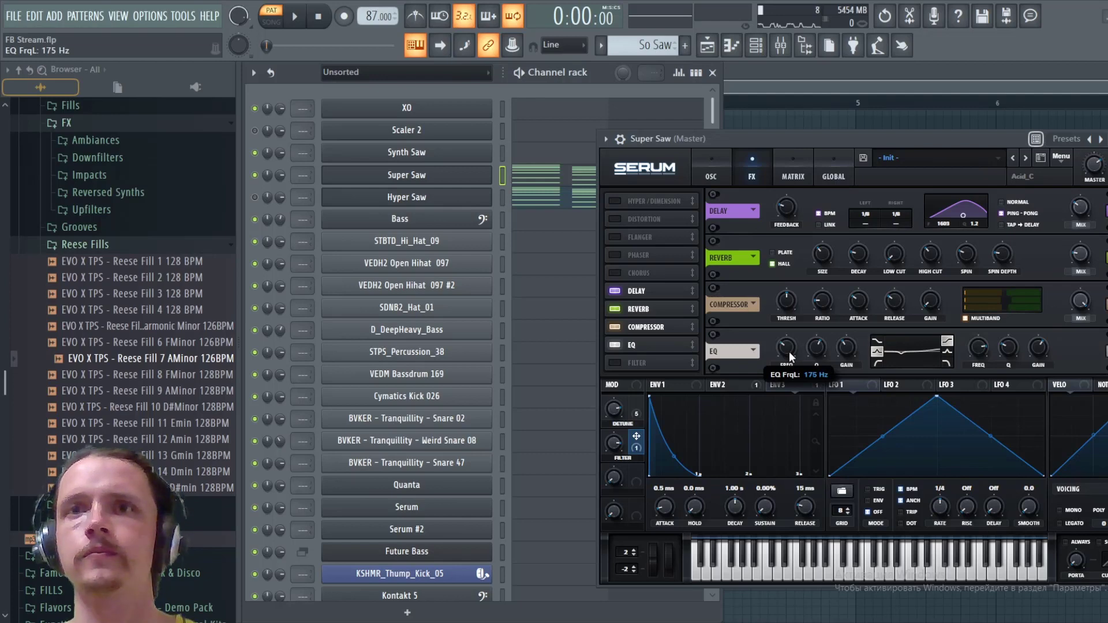
pyautogui.scroll(2, 790, 354)
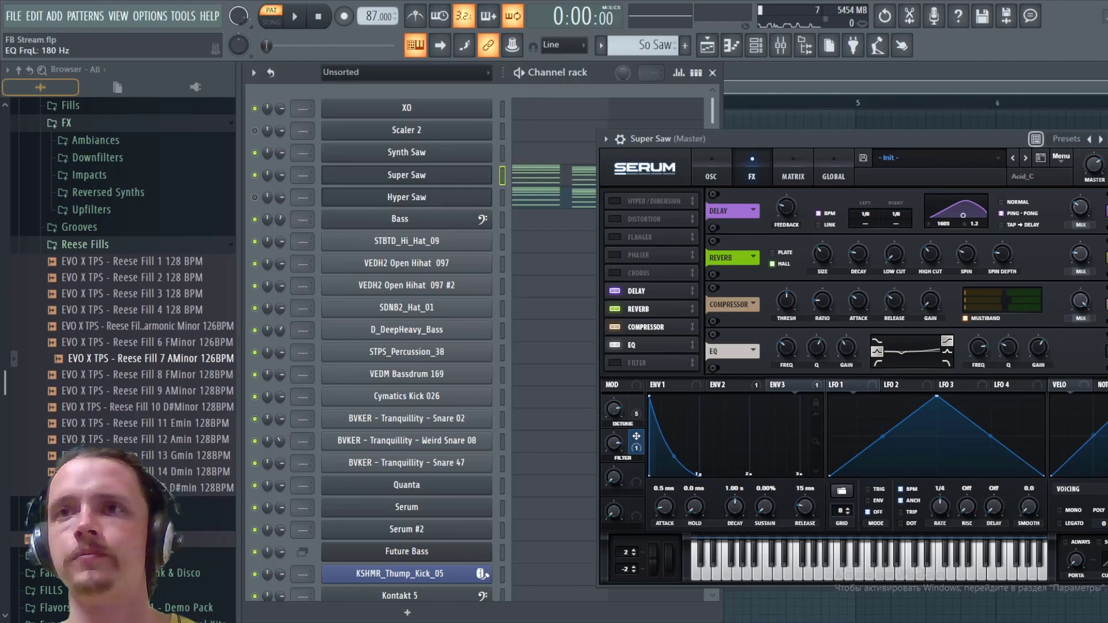
# - Audition the pattern through the full effects chain and return to the oscillator page
pyautogui.press('space')
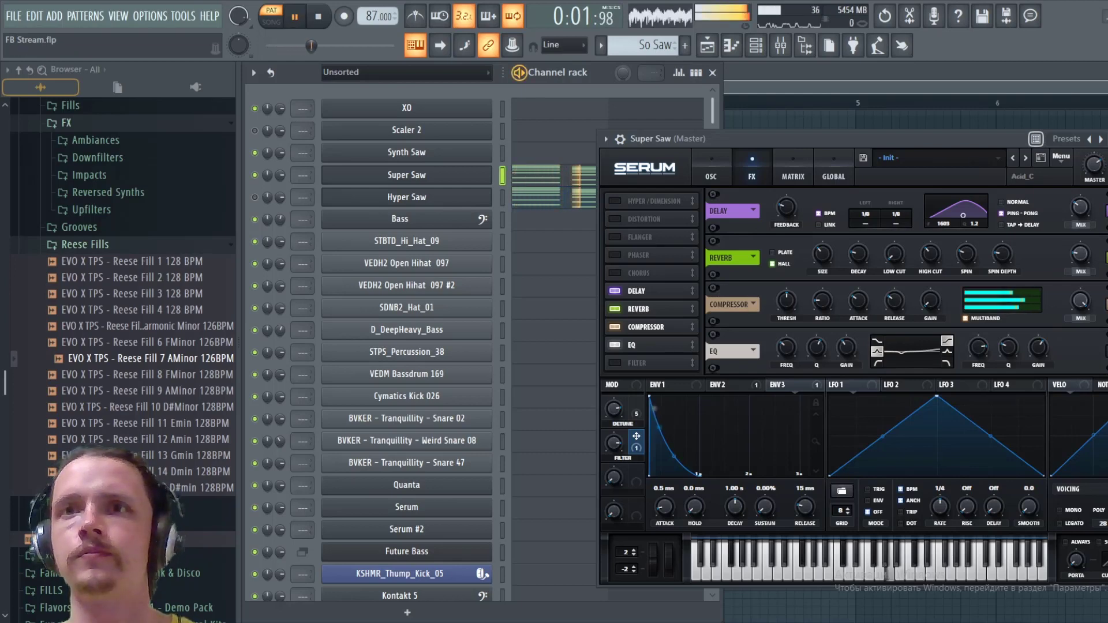
pyautogui.press('space')
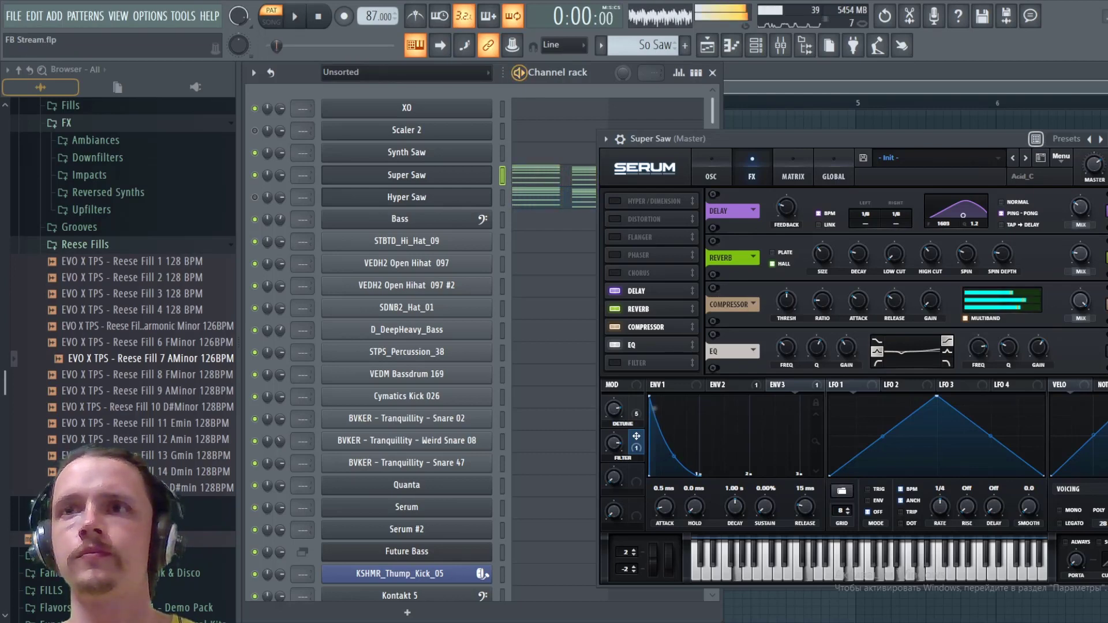
pyautogui.press('space')
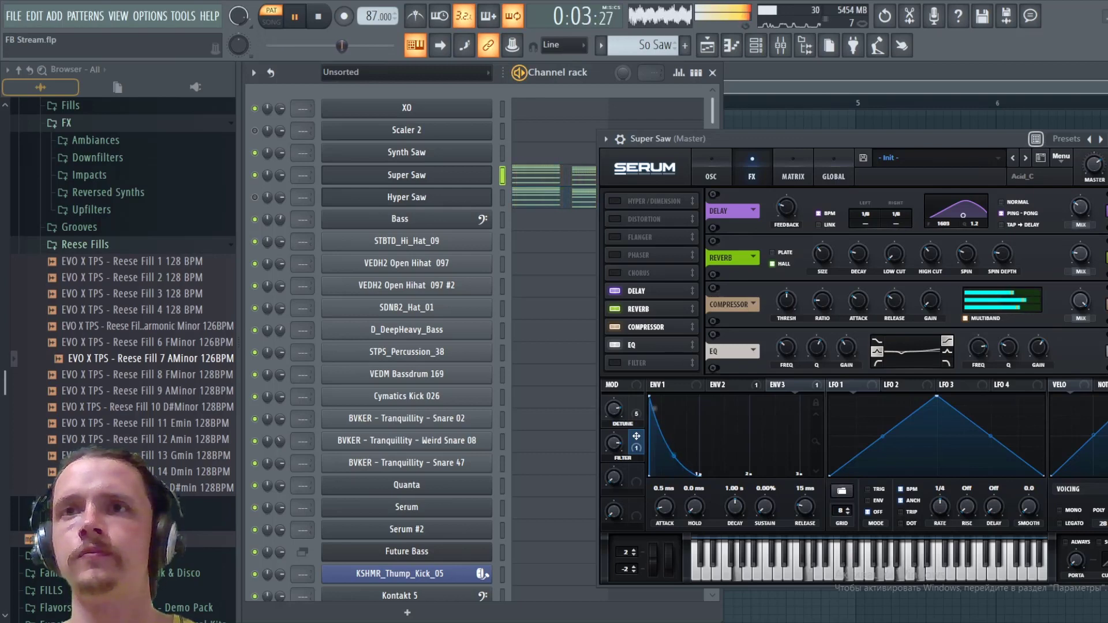
pyautogui.press('space')
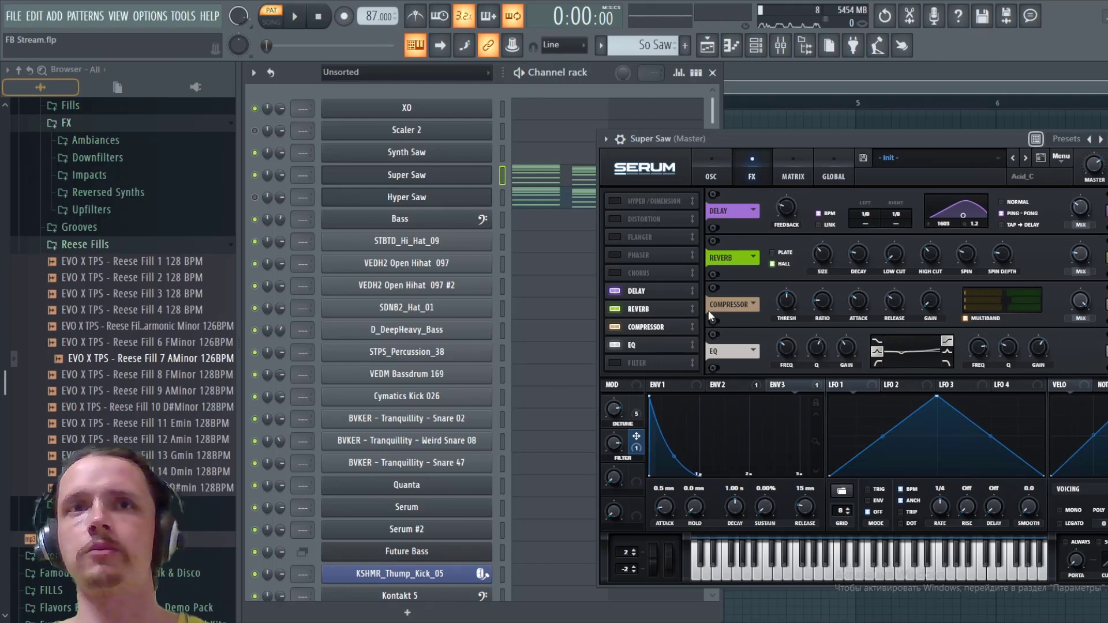
pyautogui.click(707, 176)
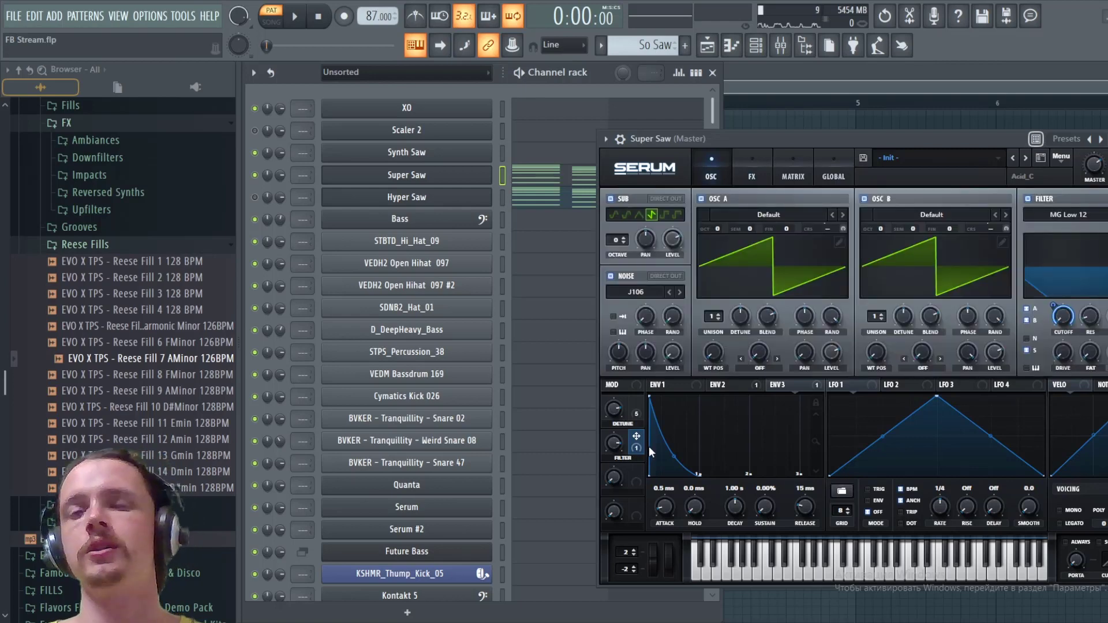